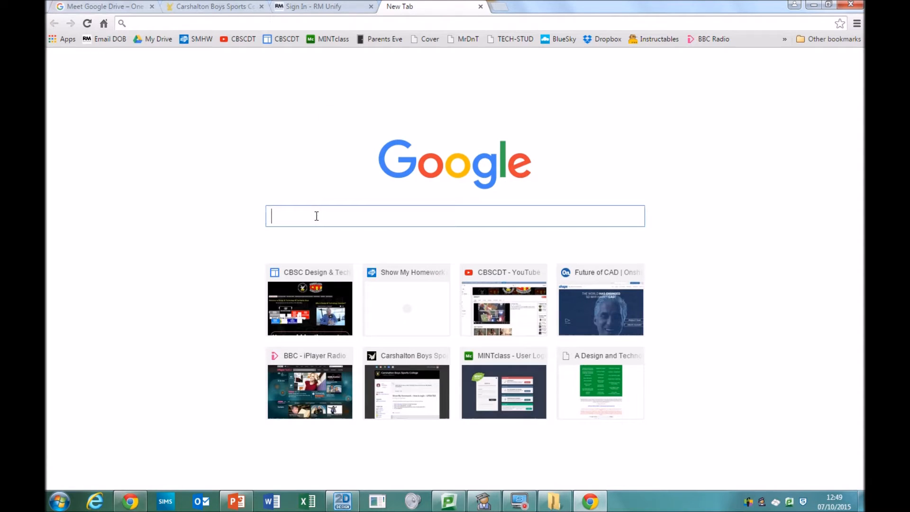
- Search Google for "avfc" and show the image results
type("a")
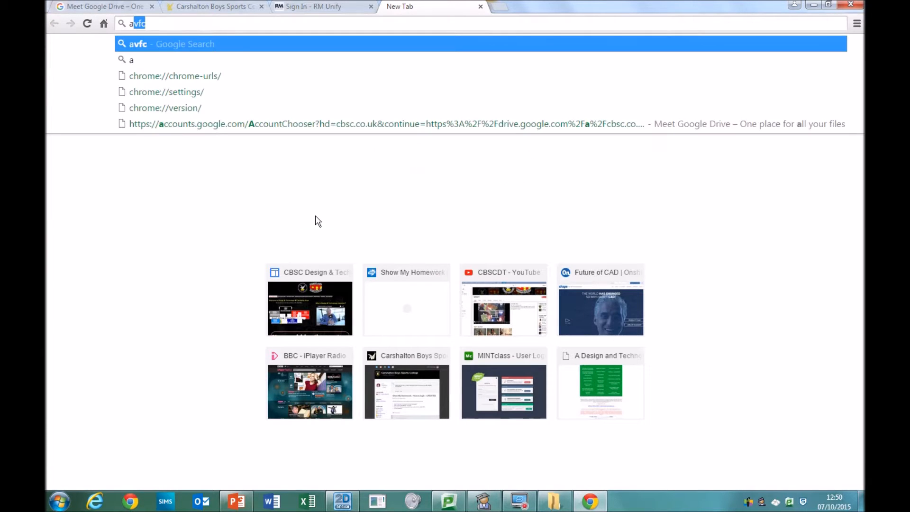
type("vfc")
key("Return")
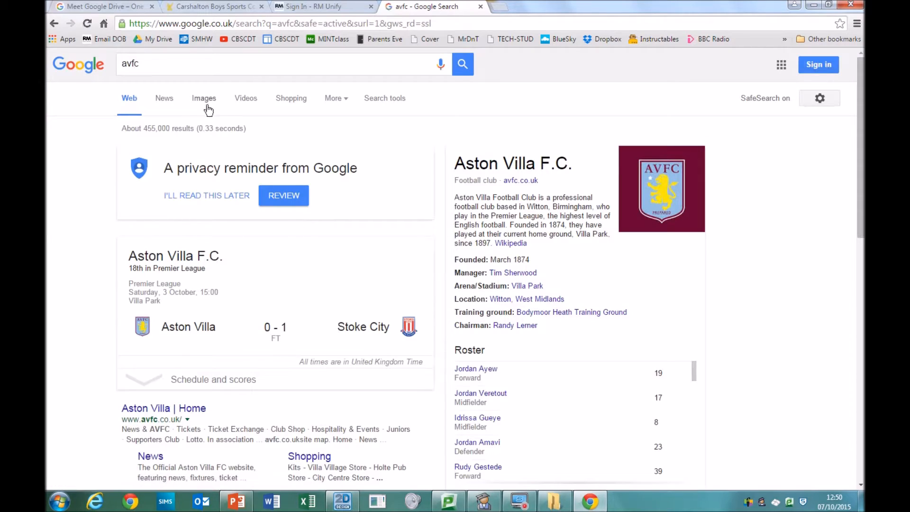
left_click(205, 98)
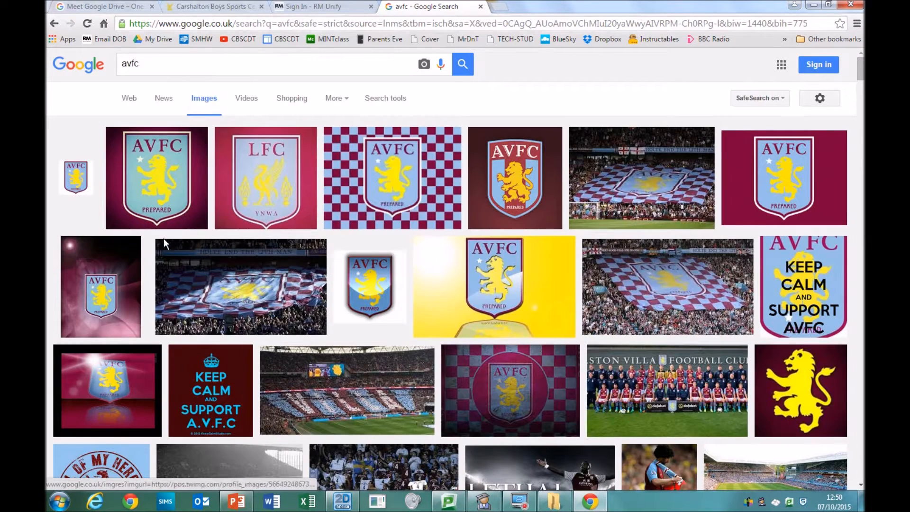
- Browse the avfc image results for suitable club badges
scroll(394, 264, "down", 3)
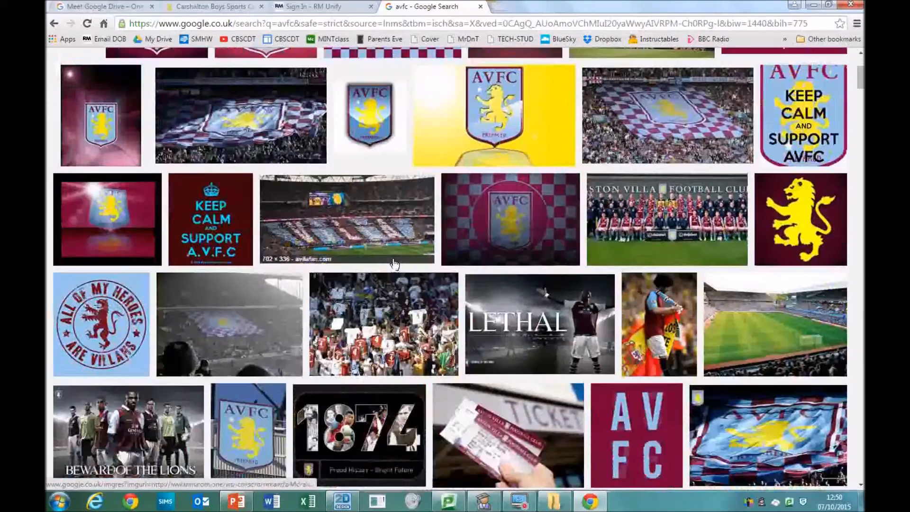
scroll(393, 264, "up", 3)
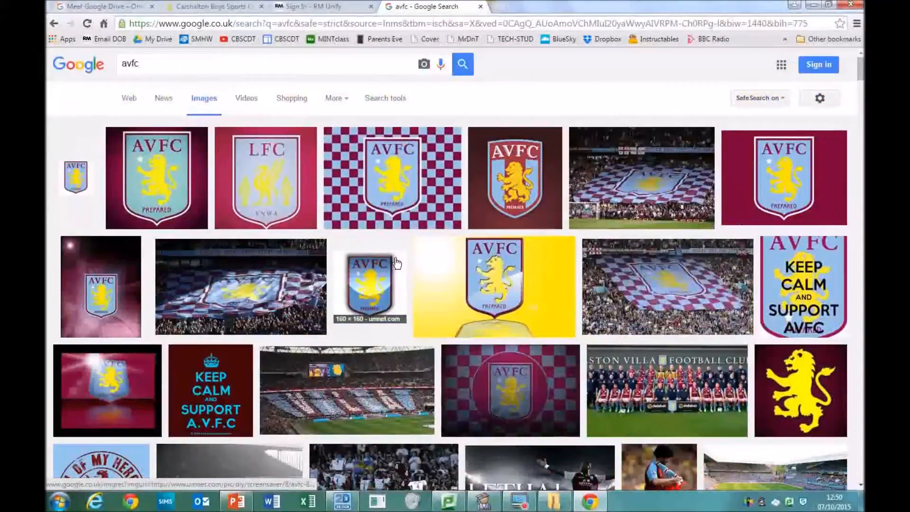
scroll(396, 260, "down", 3)
scroll(396, 259, "up", 3)
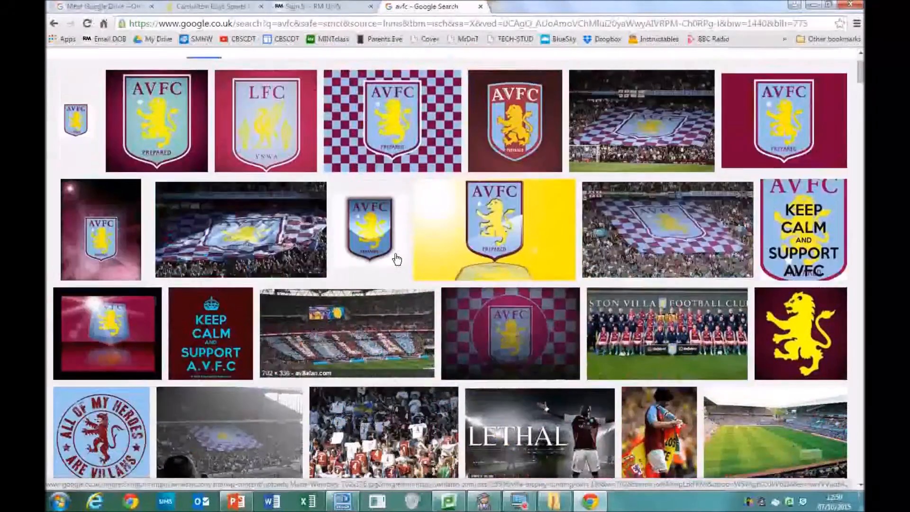
scroll(385, 281, "down", 8)
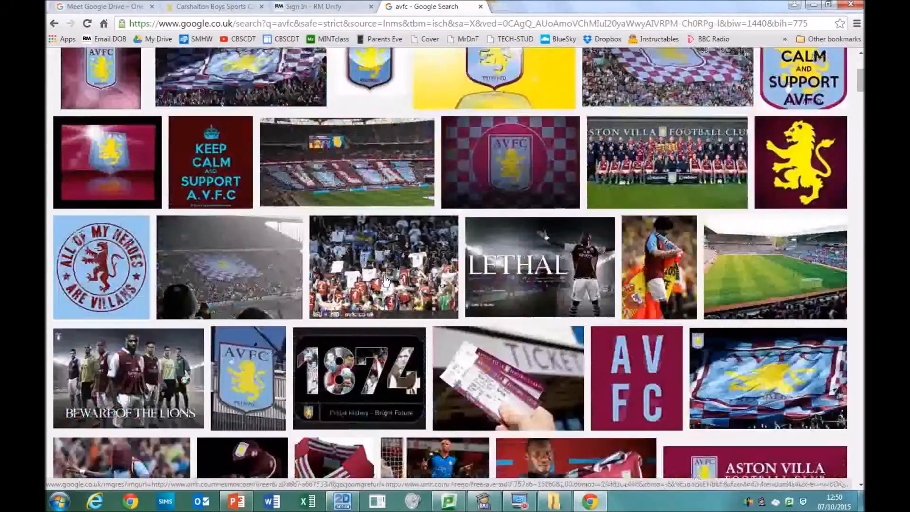
scroll(385, 281, "down", 7)
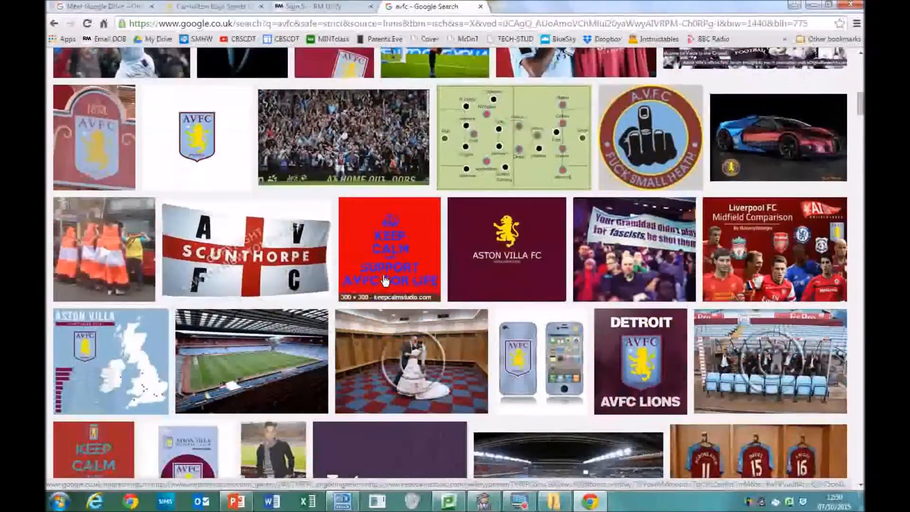
scroll(385, 281, "up", 7)
scroll(385, 281, "up", 8)
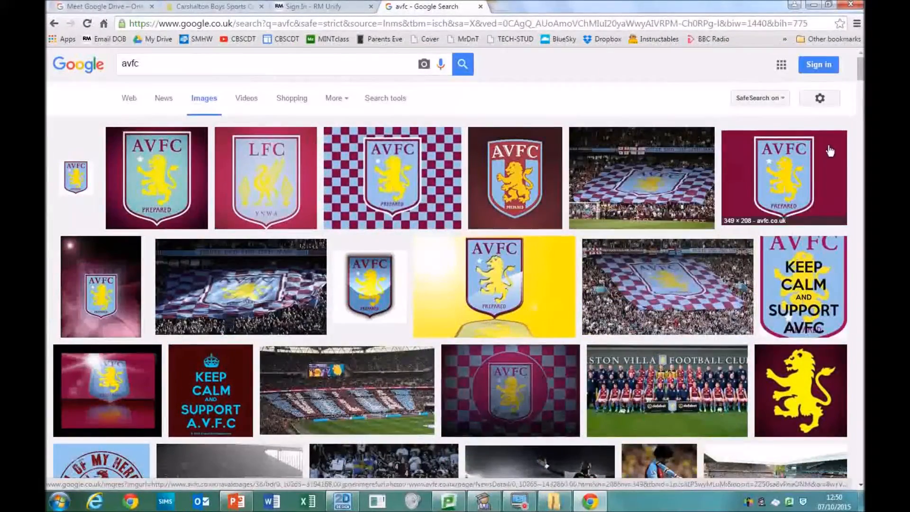
- Preview several club badge images and settle on the large shield with a transparent background, File:AstonVilla.png from Wikipedia
left_click(779, 173)
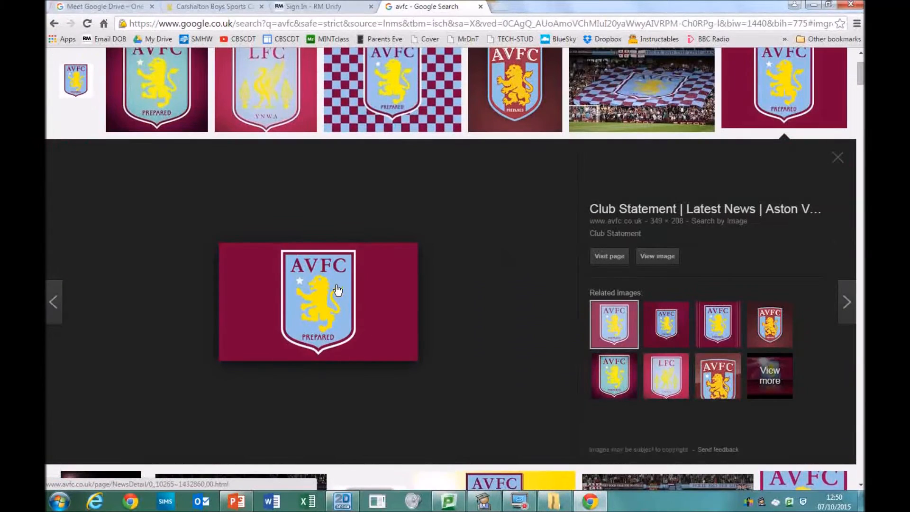
scroll(342, 294, "up", 2)
left_click(502, 185)
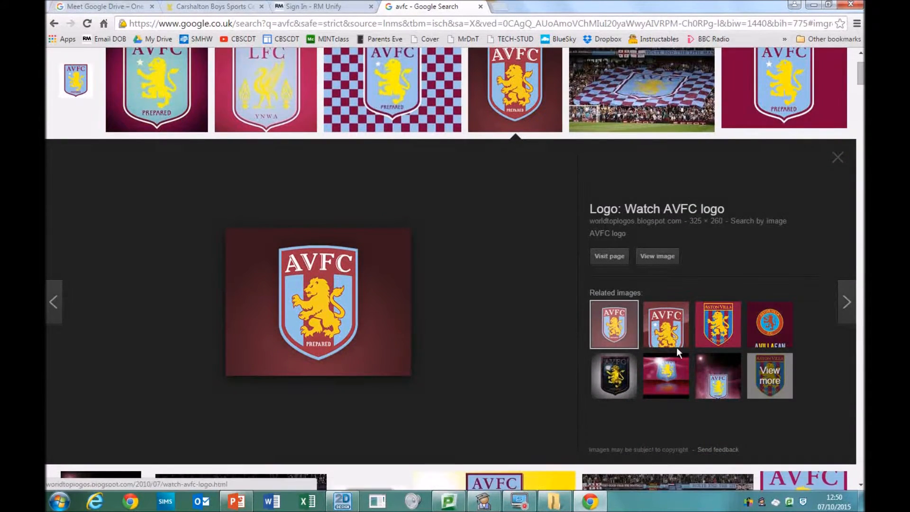
left_click(719, 327)
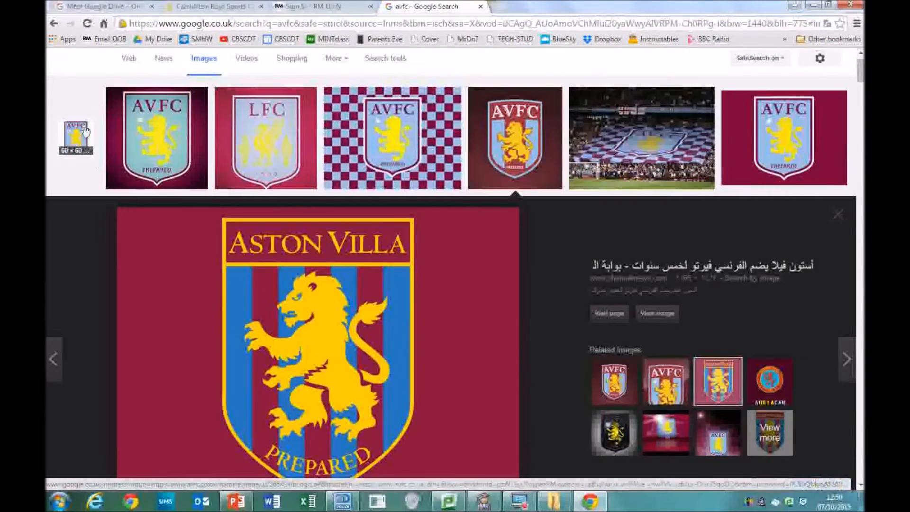
left_click(78, 88)
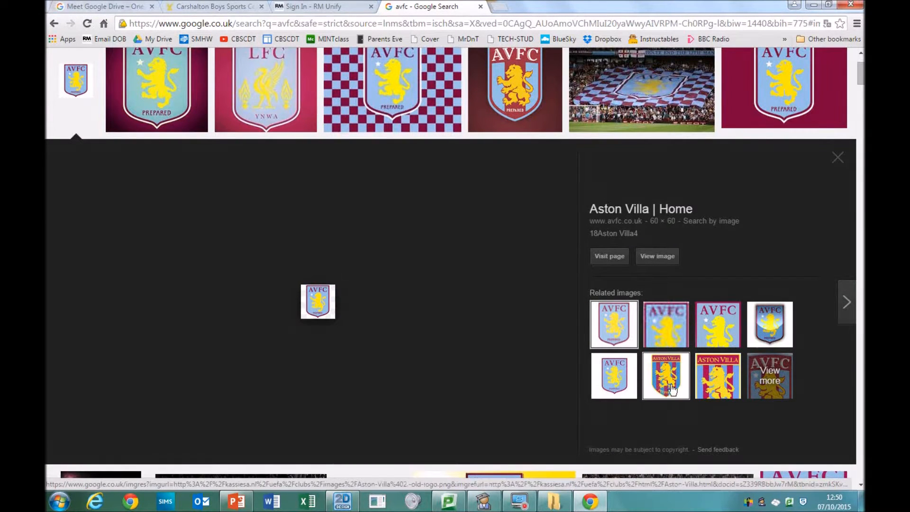
left_click(726, 386)
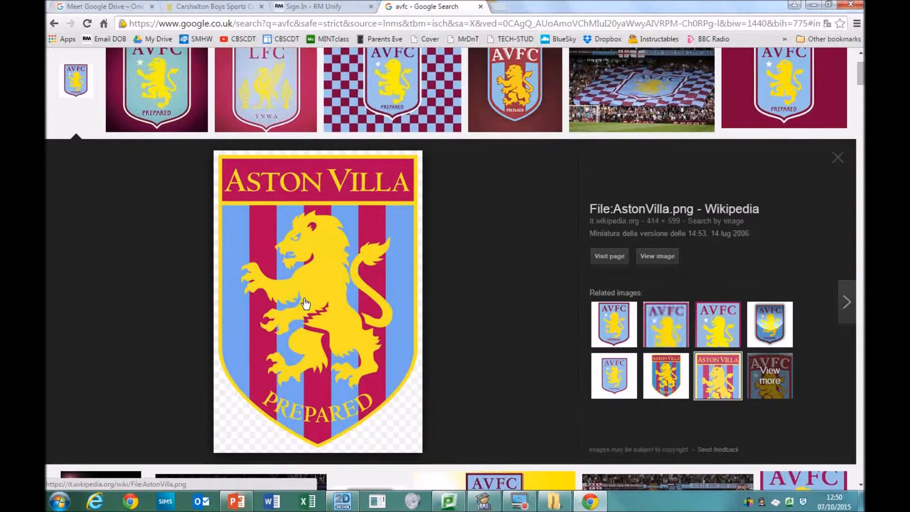
- Copy the previewed Aston Villa shield image and paste it onto the drawing page in 2D Design
right_click(310, 251)
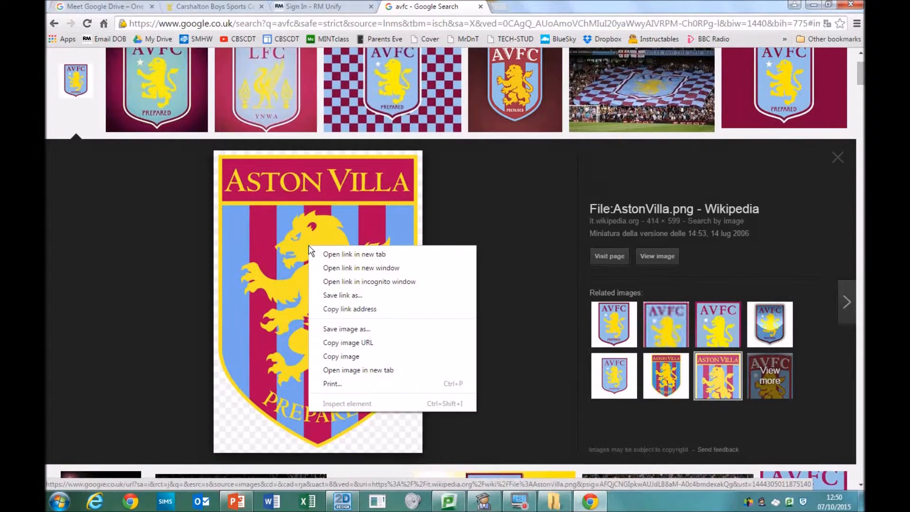
left_click(339, 360)
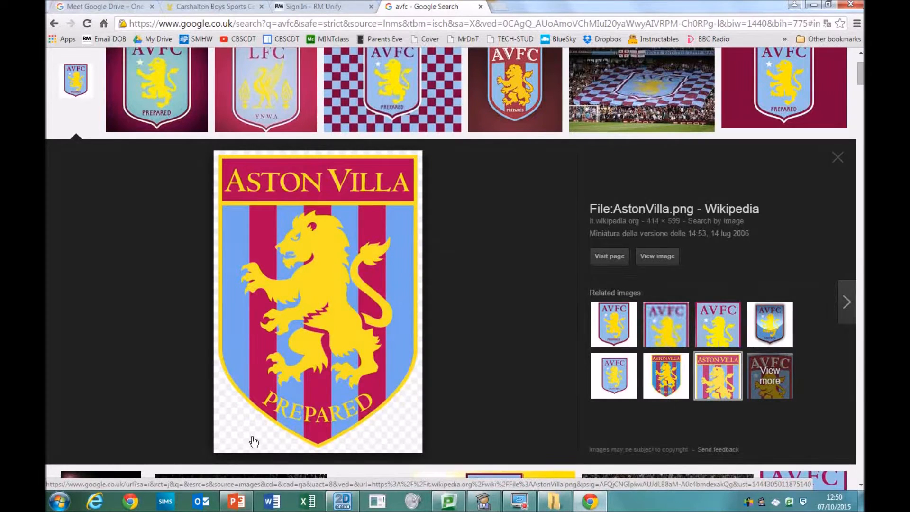
left_click(342, 502)
right_click(316, 182)
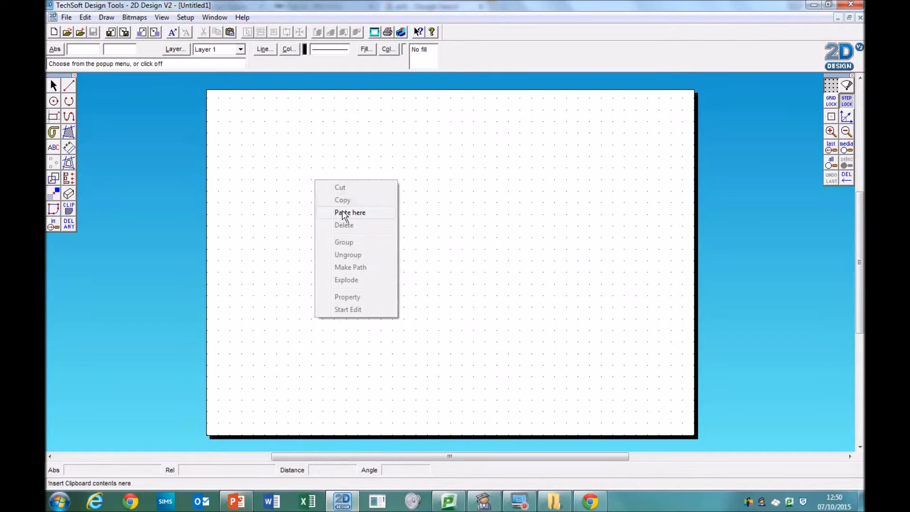
left_click(346, 212)
left_click(245, 302)
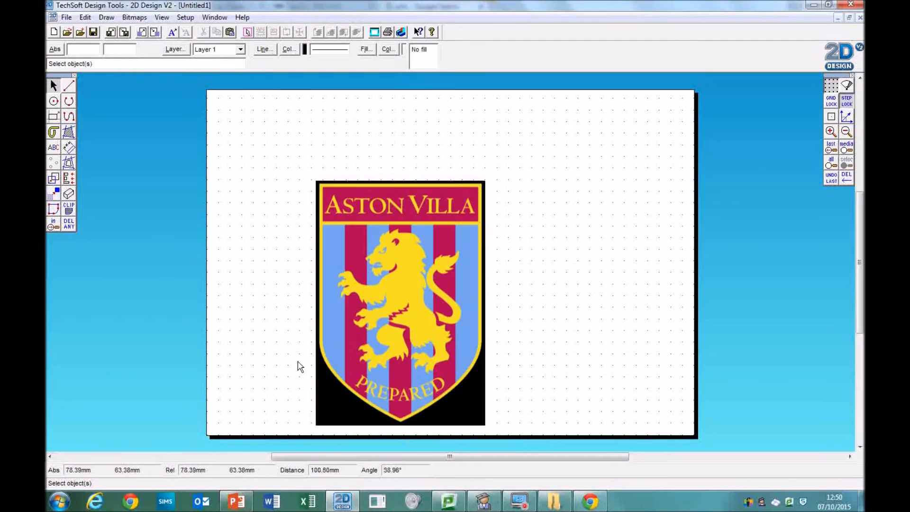
- Copy the AVFC logo on a dark red background from Chrome and paste it beside the shield in 2D Design
left_click(591, 501)
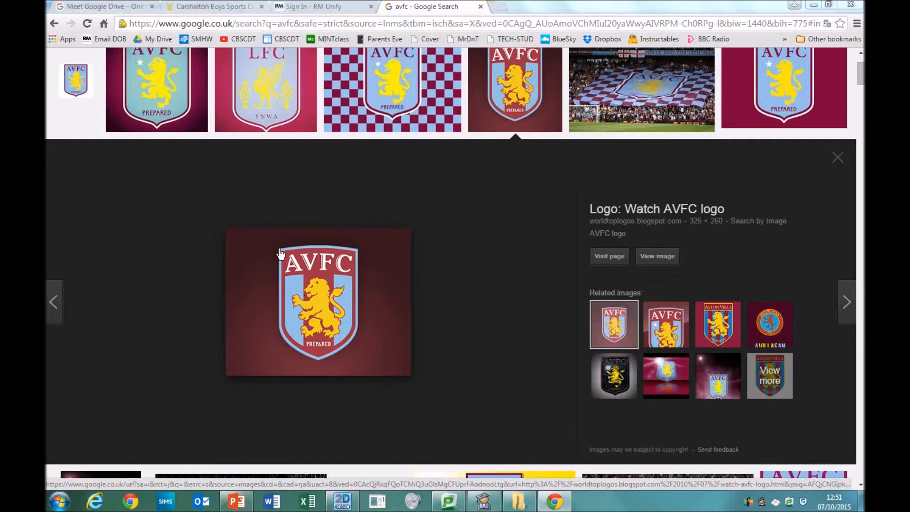
right_click(311, 274)
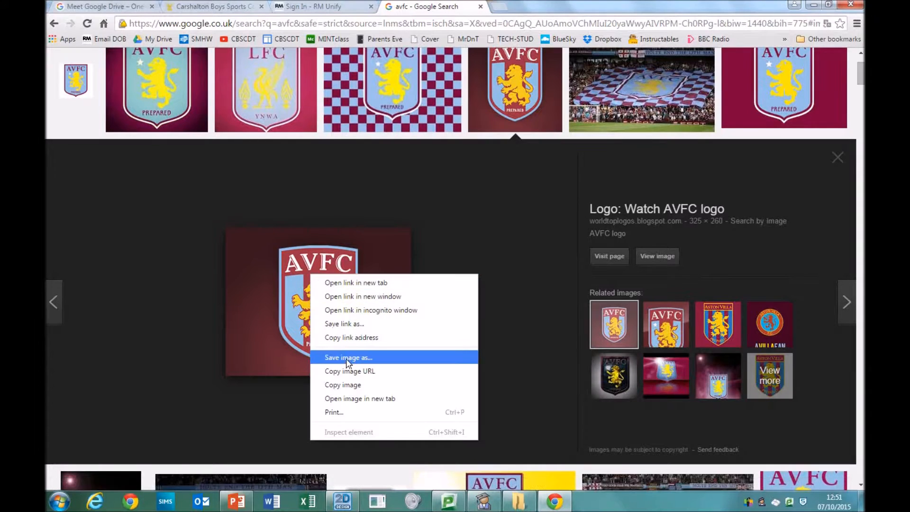
left_click(349, 385)
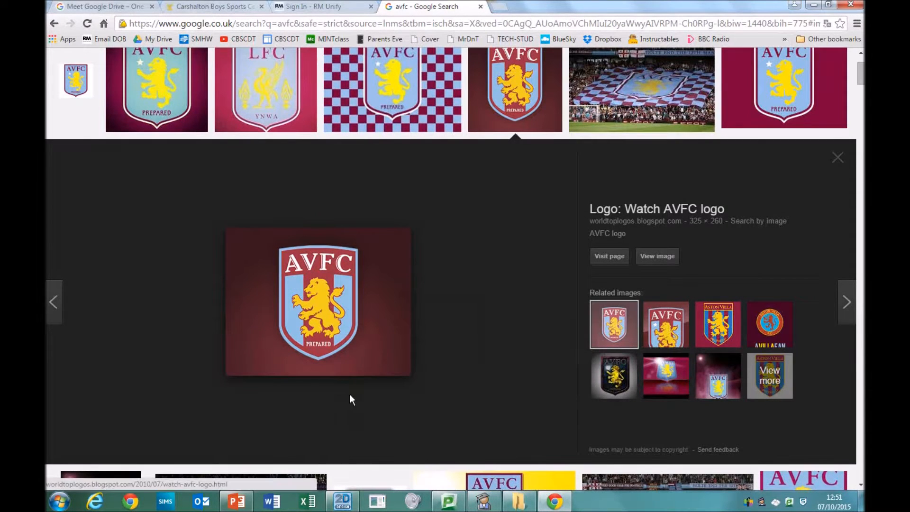
left_click(345, 500)
right_click(576, 186)
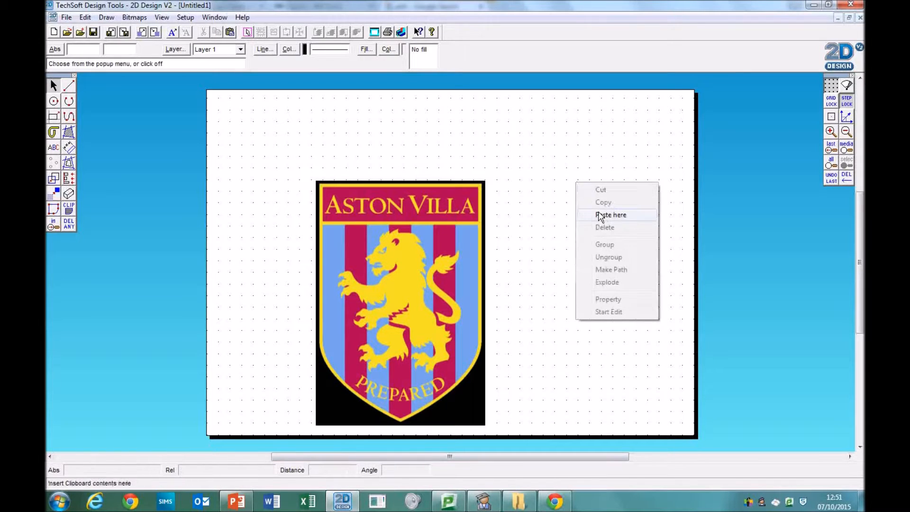
left_click(597, 217)
left_click(560, 354)
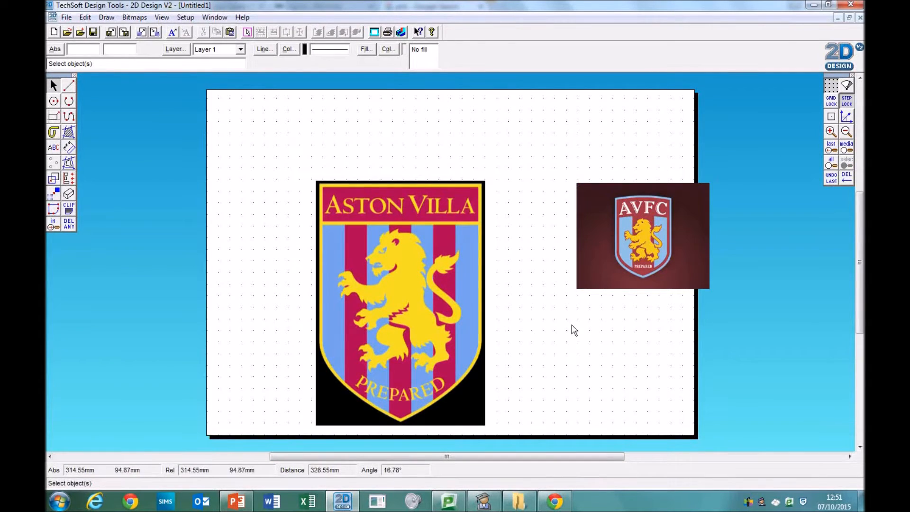
- Review the Property and Transparency Enabled steps of Task 1 in the PowerPoint worksheet and return to 2D Design
left_click(244, 505)
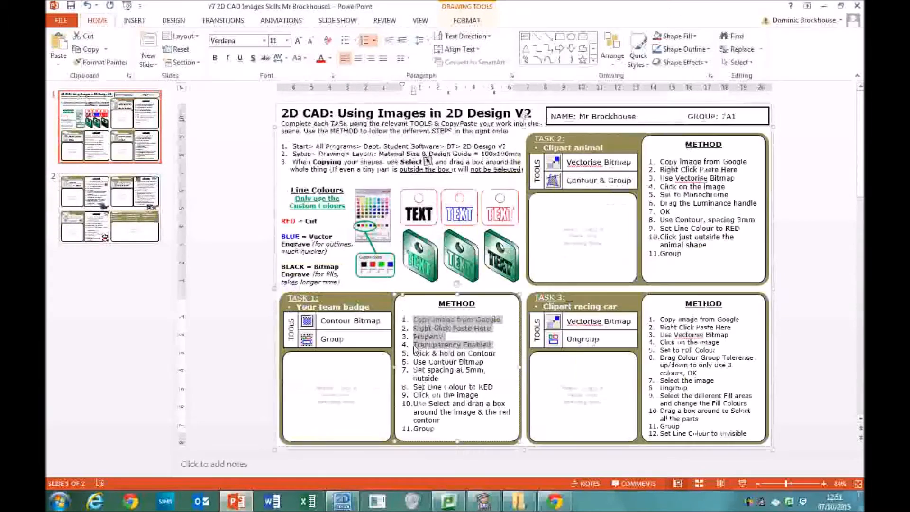
left_click_drag(414, 353, 492, 345)
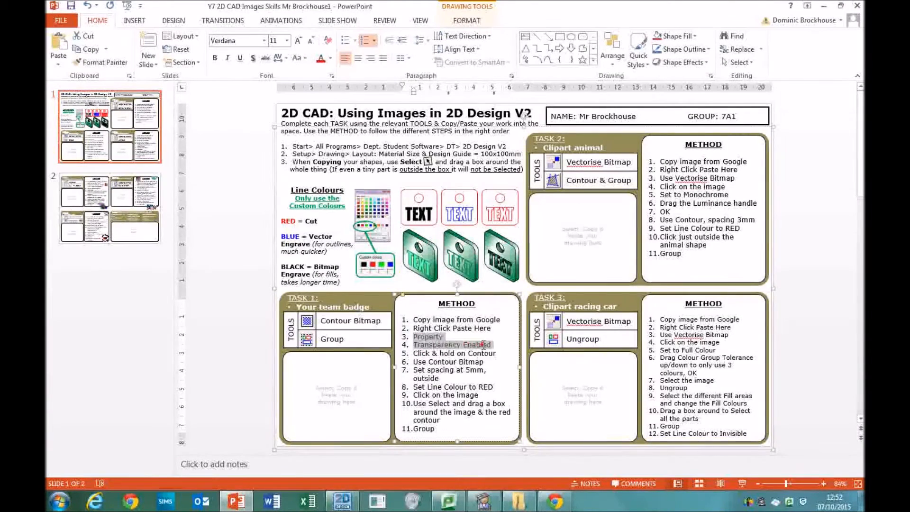
left_click(342, 502)
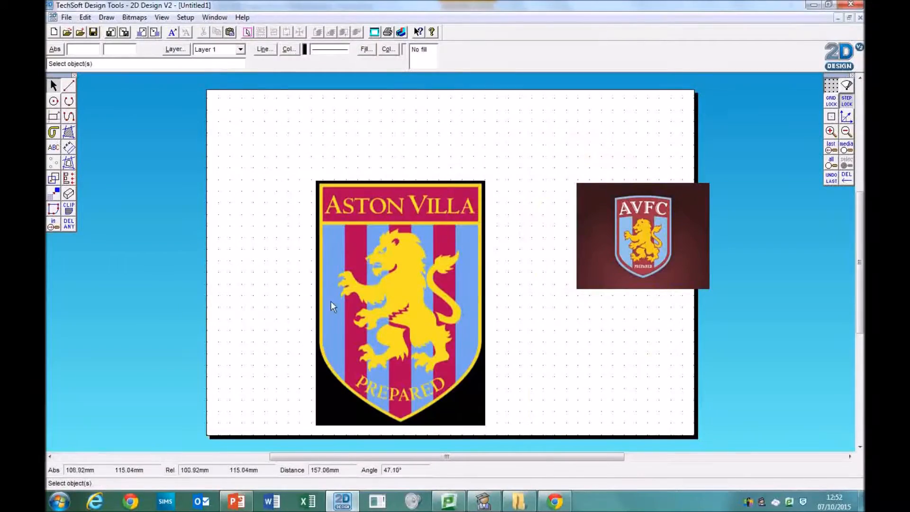
- Enable transparency for the large Aston Villa shield bitmap, using its black background as the transparent colour
left_click(382, 278)
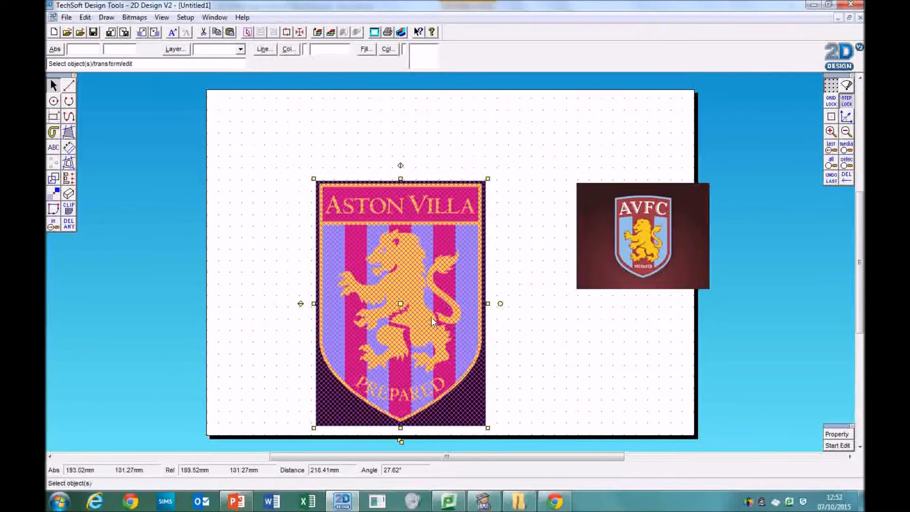
left_click(837, 435)
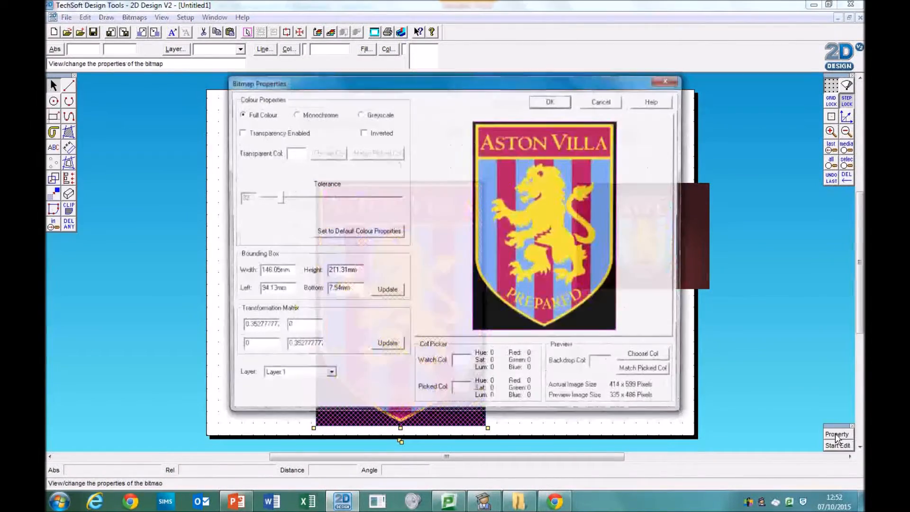
left_click(241, 133)
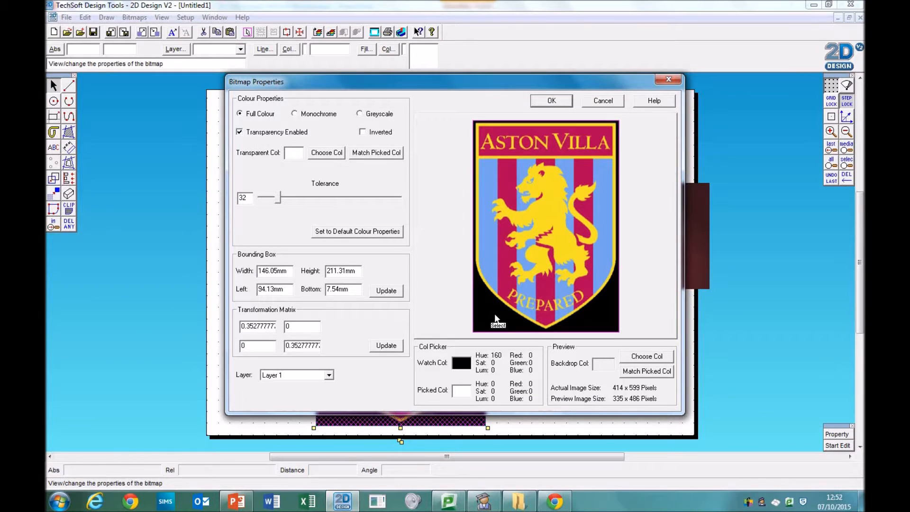
left_click(379, 154)
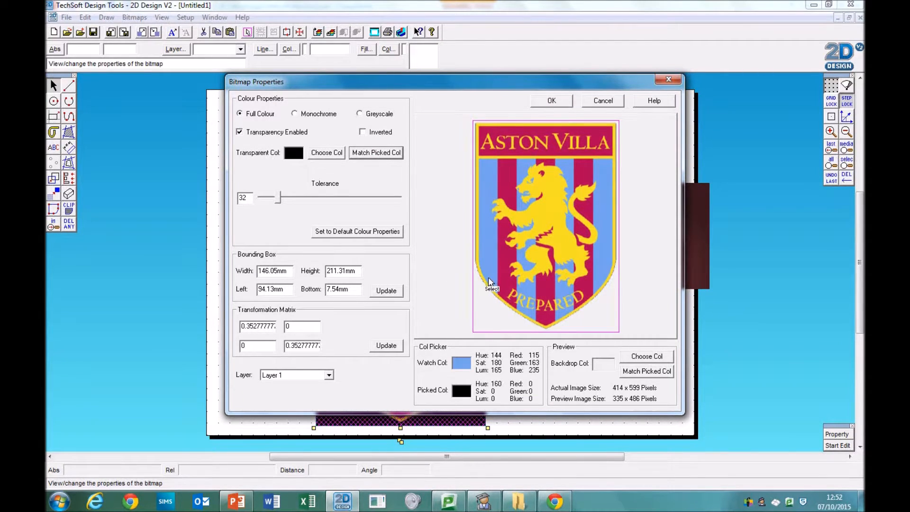
left_click(551, 101)
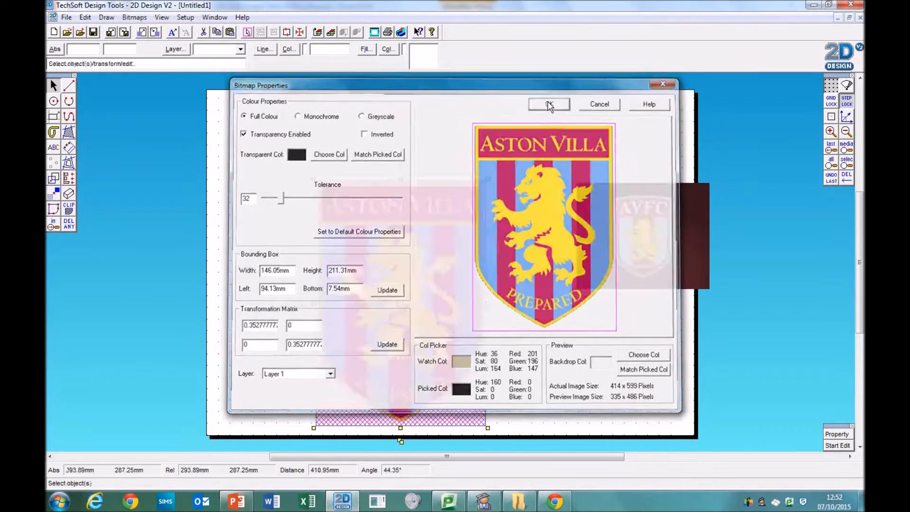
left_click(264, 293)
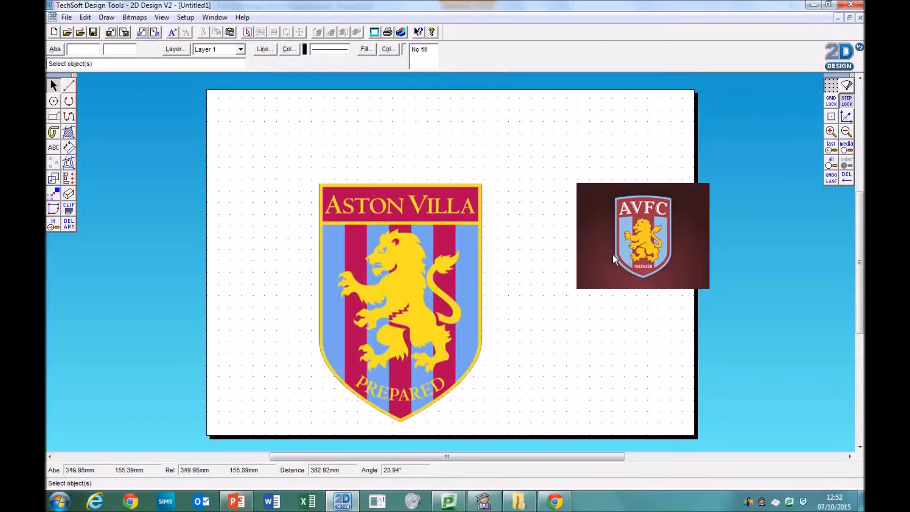
- Try to make the AVFC logo's dark red background transparent by matching first its lighter and then its darker red as the transparent colour
left_click(600, 250)
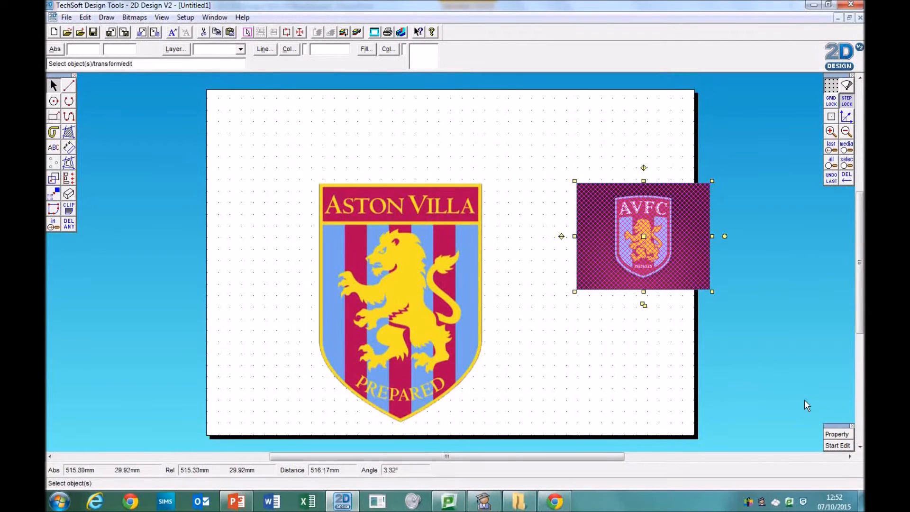
left_click(837, 435)
left_click(245, 132)
left_click(460, 289)
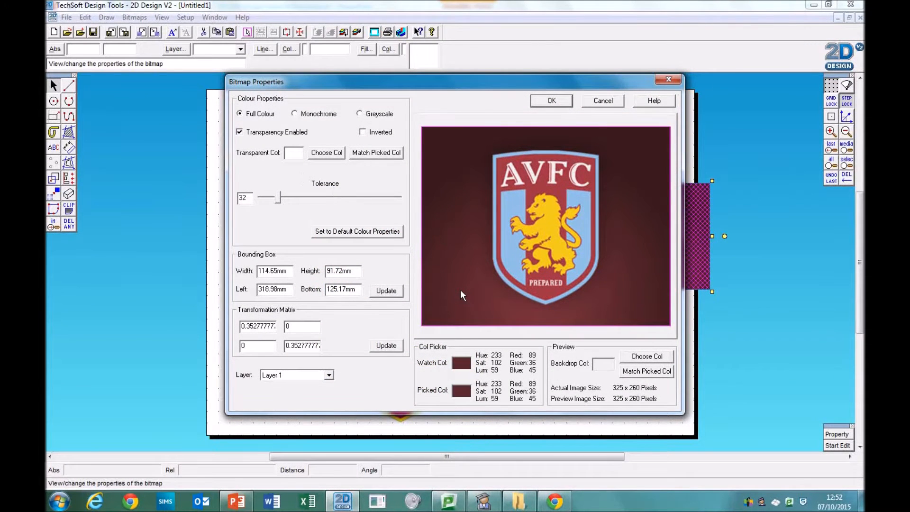
left_click(466, 301)
left_click(378, 153)
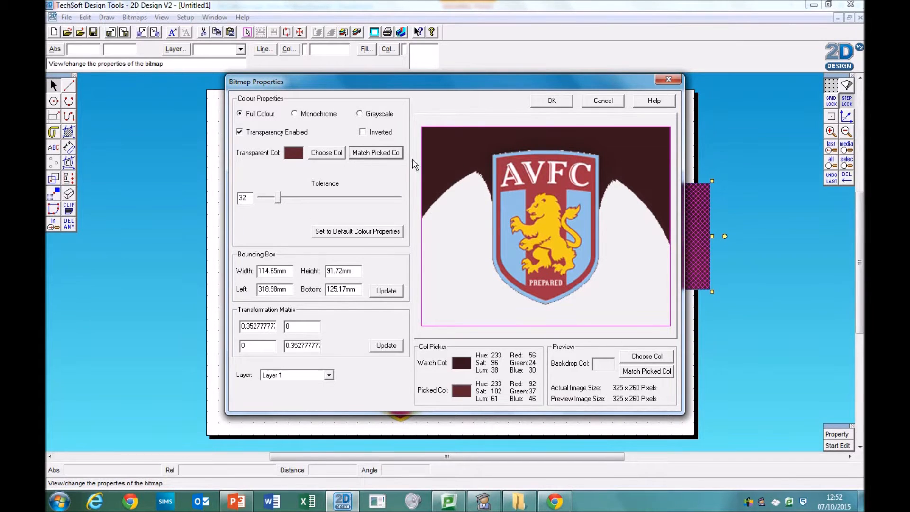
left_click(473, 141)
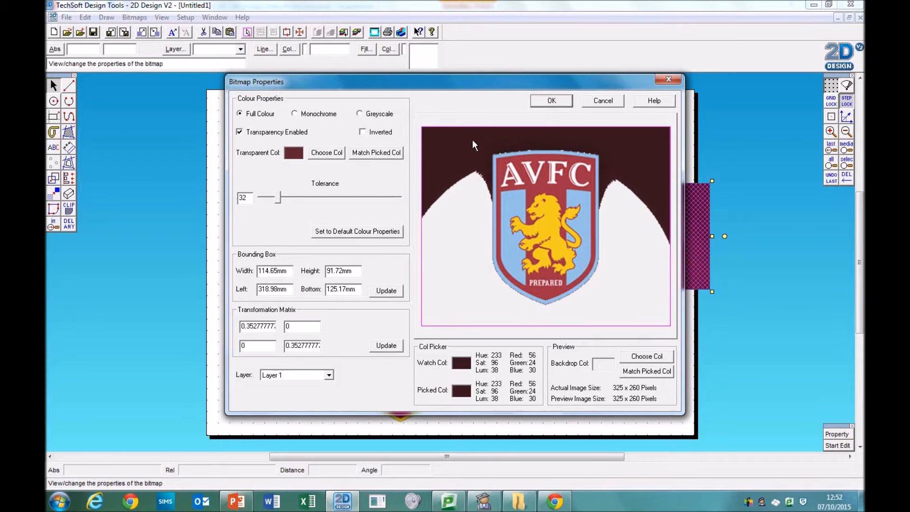
left_click(382, 155)
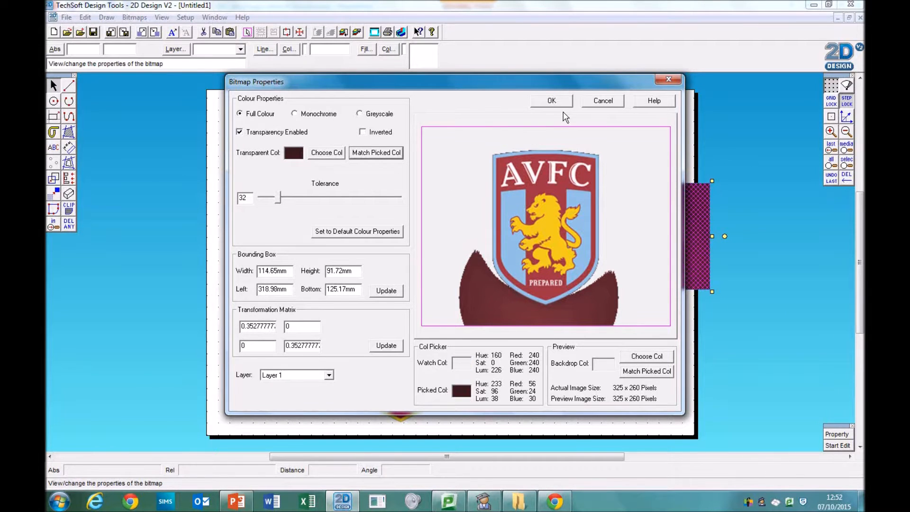
left_click(552, 101)
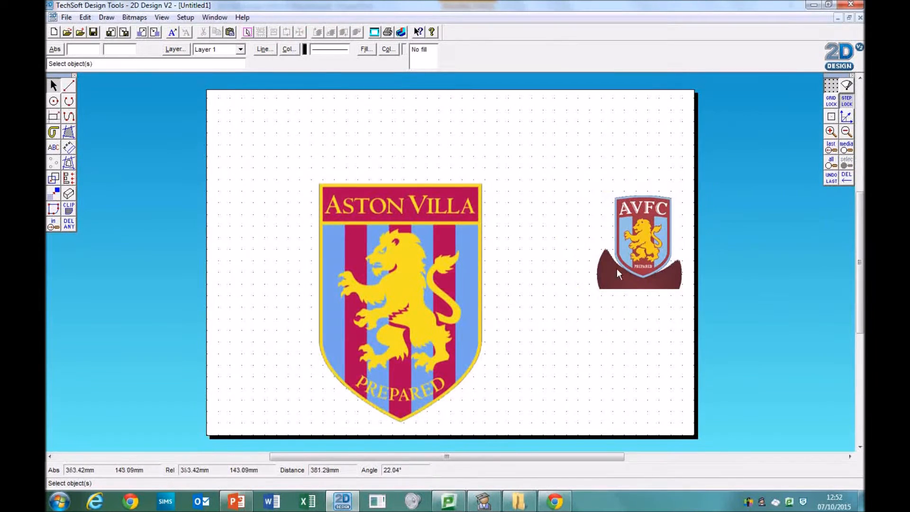
- Delete the small AVFC logo bitmap beside the large Aston Villa shield
left_click_drag(640, 254, 704, 257)
key("Delete")
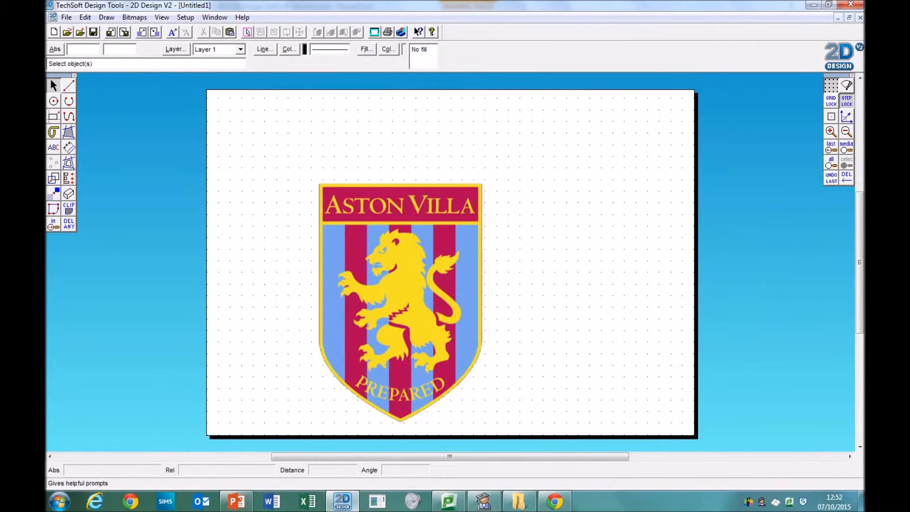
- Review the contour tool steps of Task 1 in the PowerPoint worksheet and return to 2D Design
key("alt+Tab")
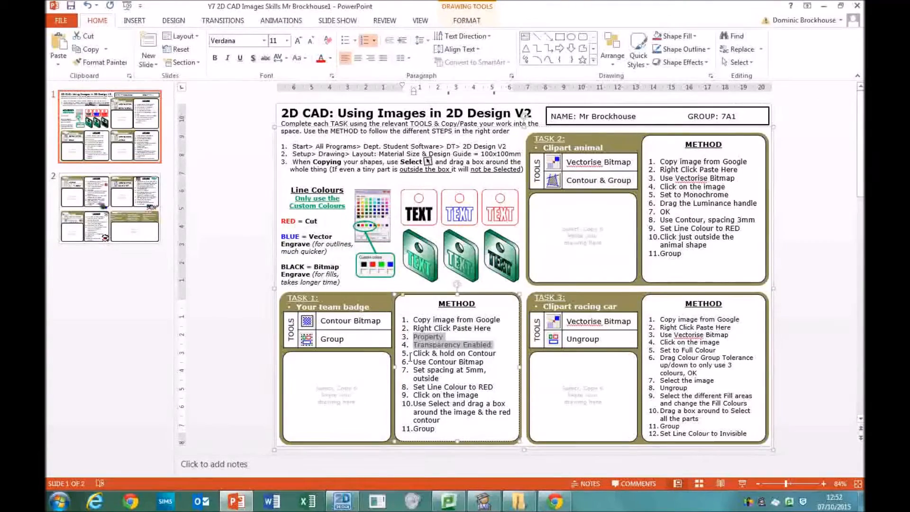
left_click_drag(415, 353, 484, 362)
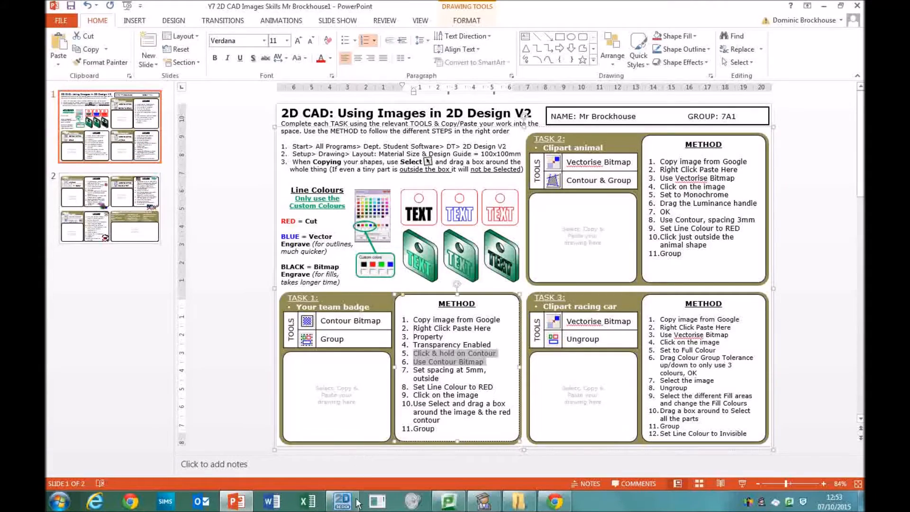
left_click(342, 422)
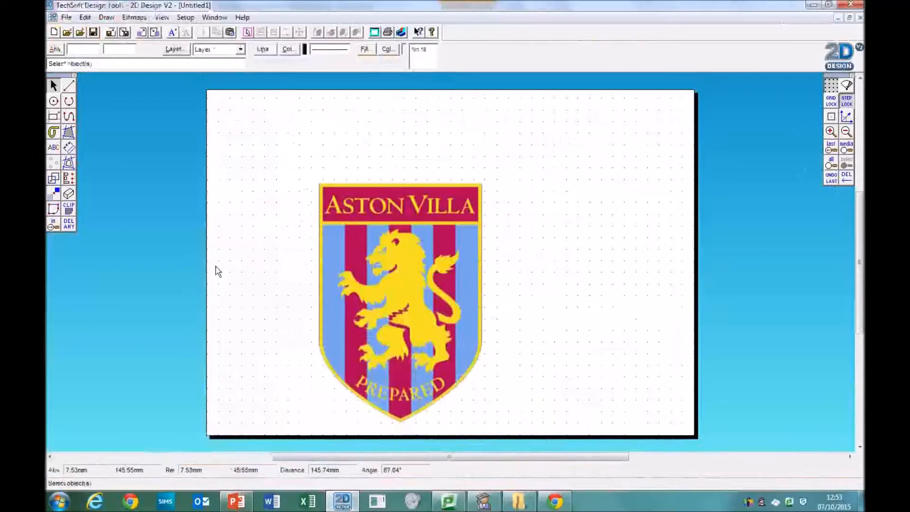
- Create one red outside bitmap contour around the Aston Villa shield with 5 mm spacing, excluding the transparent colour
left_click(68, 163)
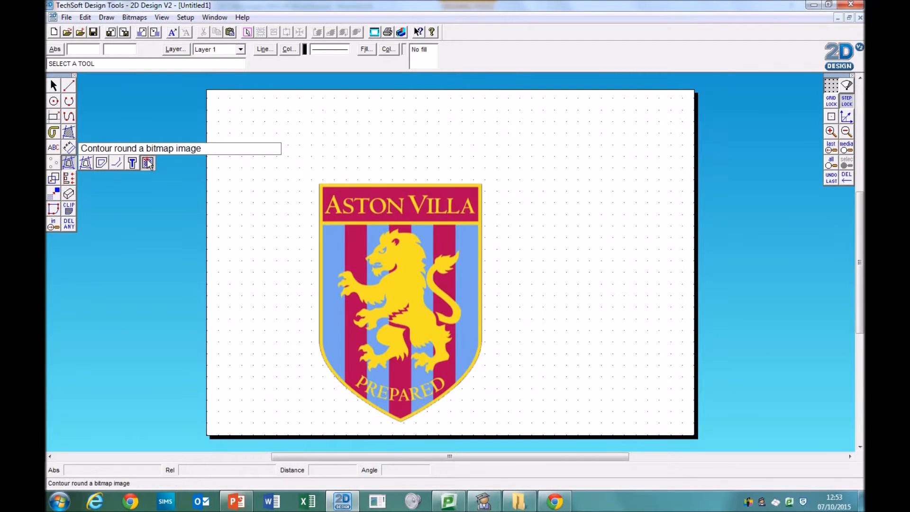
left_click(148, 163)
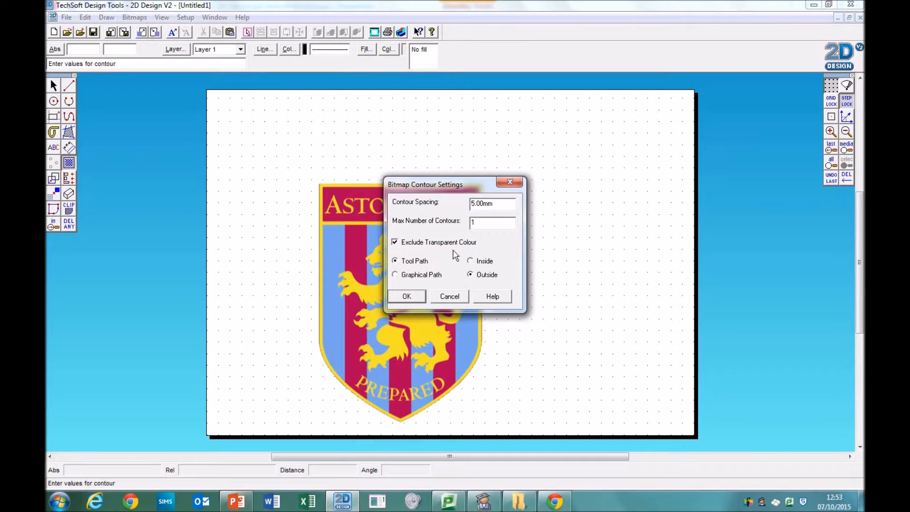
left_click(408, 298)
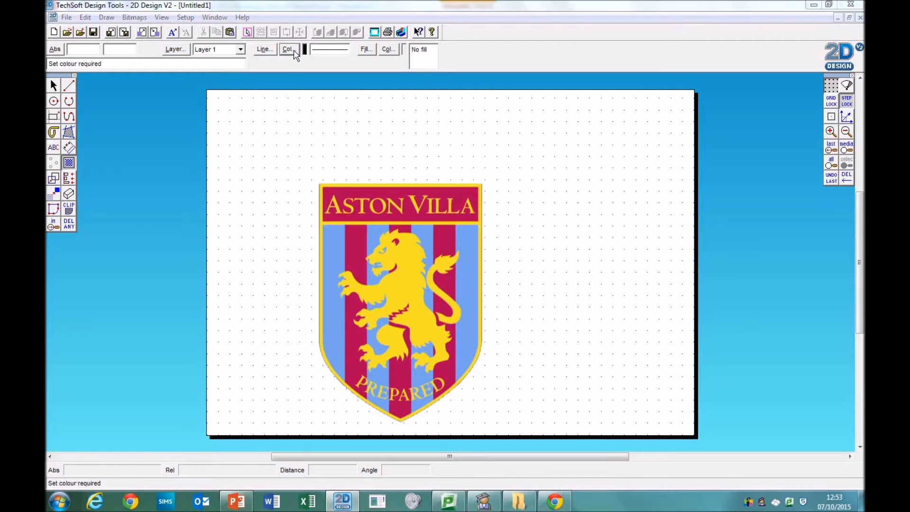
left_click(294, 51)
left_click(417, 280)
left_click(413, 326)
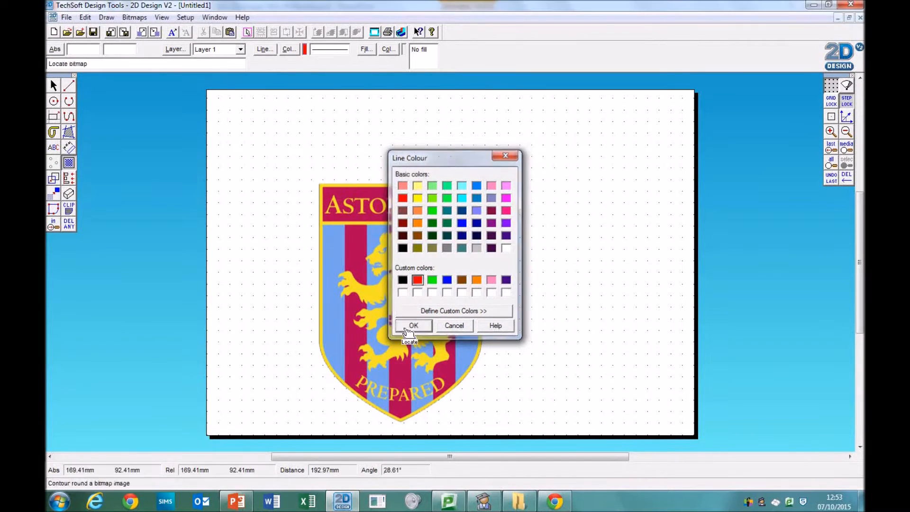
left_click(366, 187)
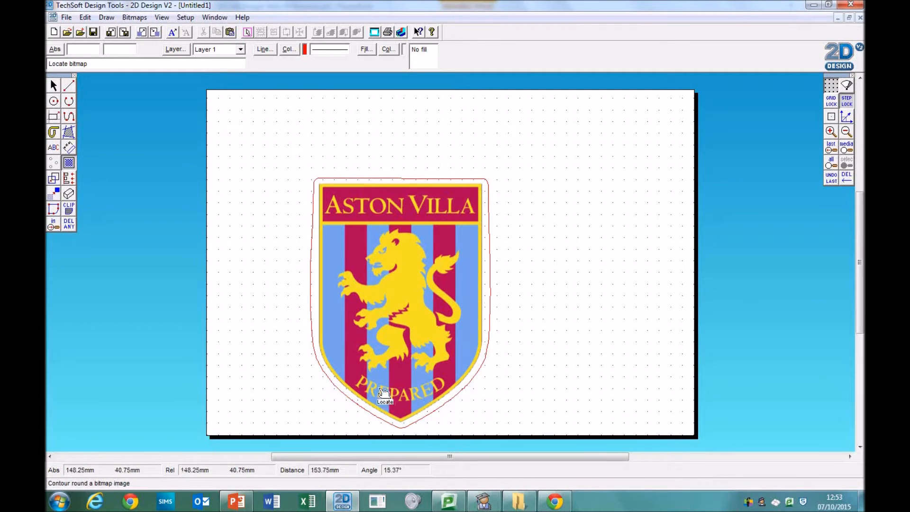
- Group the Aston Villa shield with its red contour and copy the group
left_click(54, 86)
mouse_move(219, 137)
left_mouse_down()
mouse_move(468, 355)
mouse_move(534, 435)
mouse_move(566, 440)
left_mouse_up()
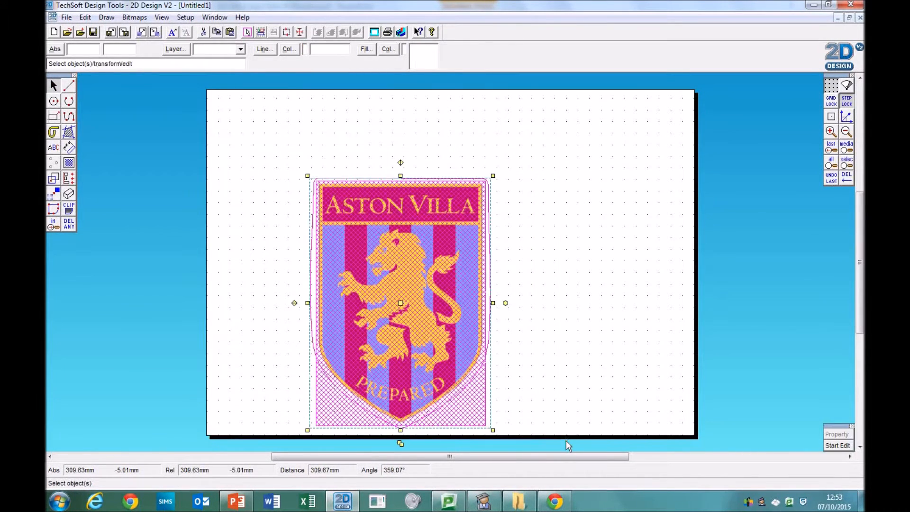
left_click(260, 32)
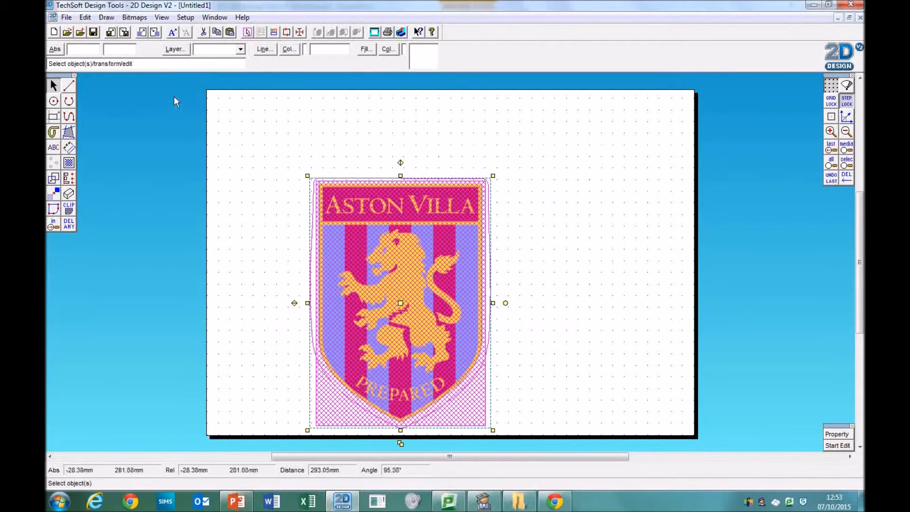
left_click(84, 17)
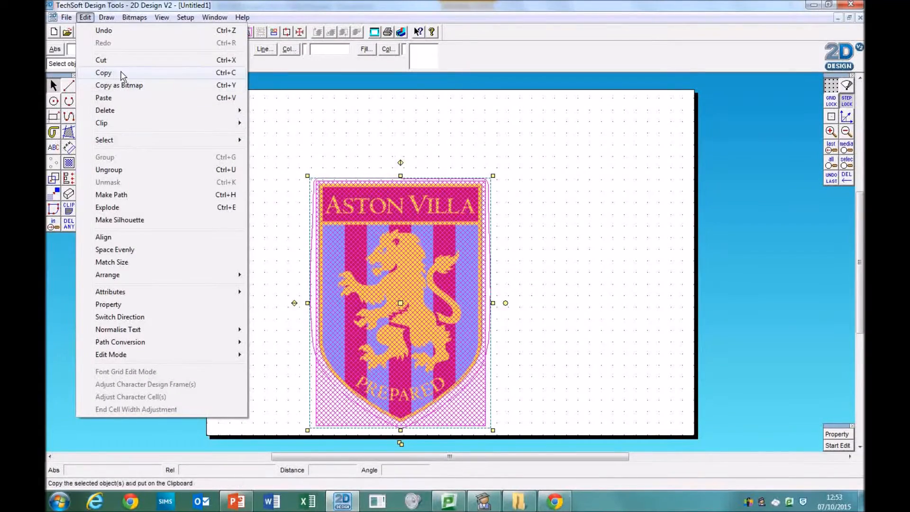
left_click(107, 74)
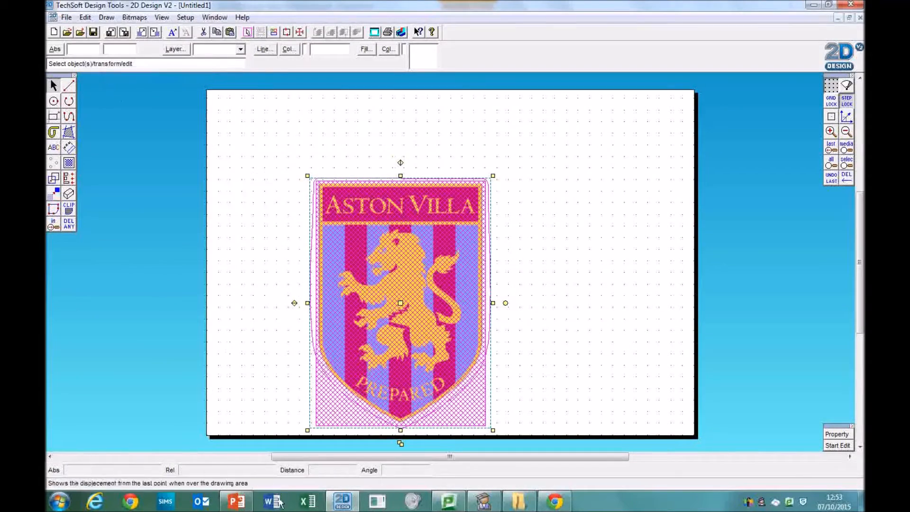
- Paste the badge as a picture into the PowerPoint worksheet and shrink it into the Task 1 drawing box
left_click(237, 502)
right_click(217, 270)
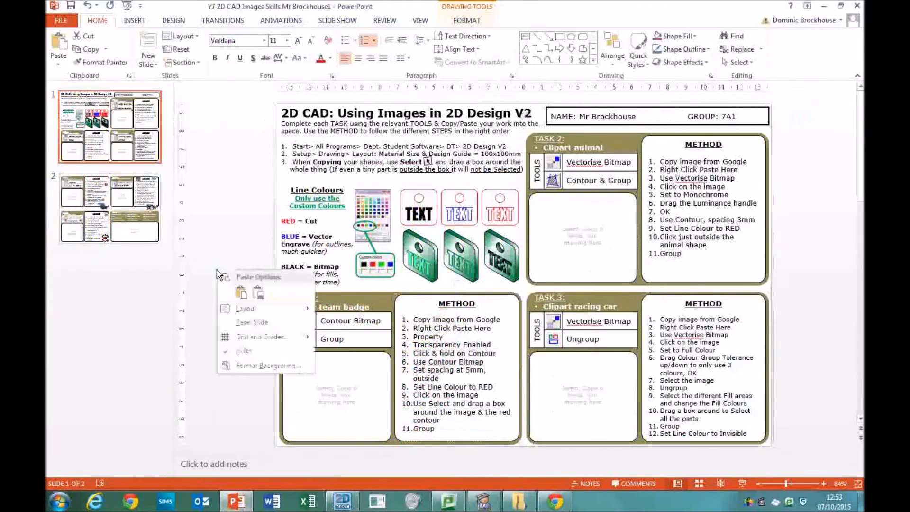
left_click(259, 292)
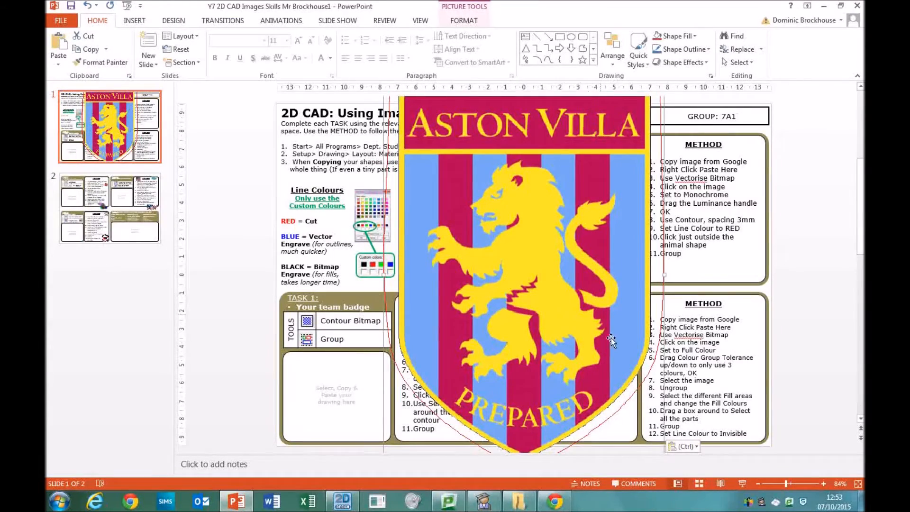
scroll(629, 186, "up", 2)
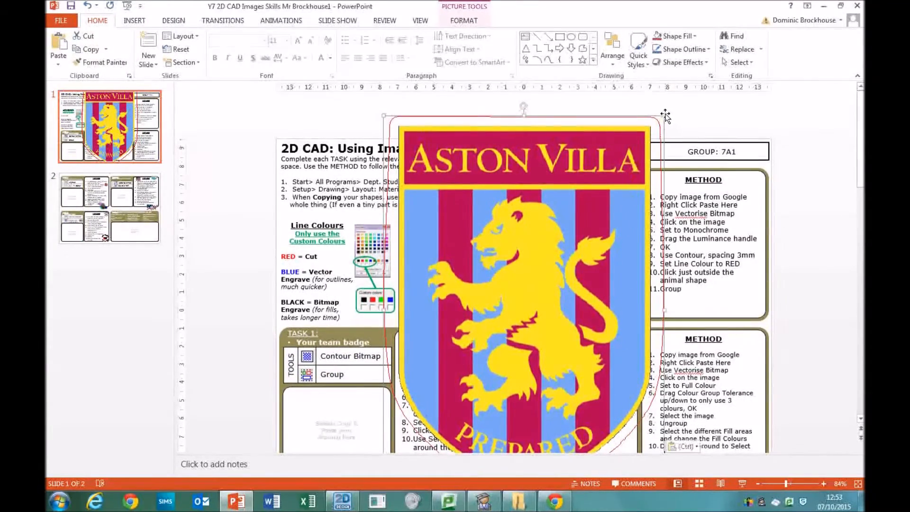
left_click_drag(665, 115, 344, 402)
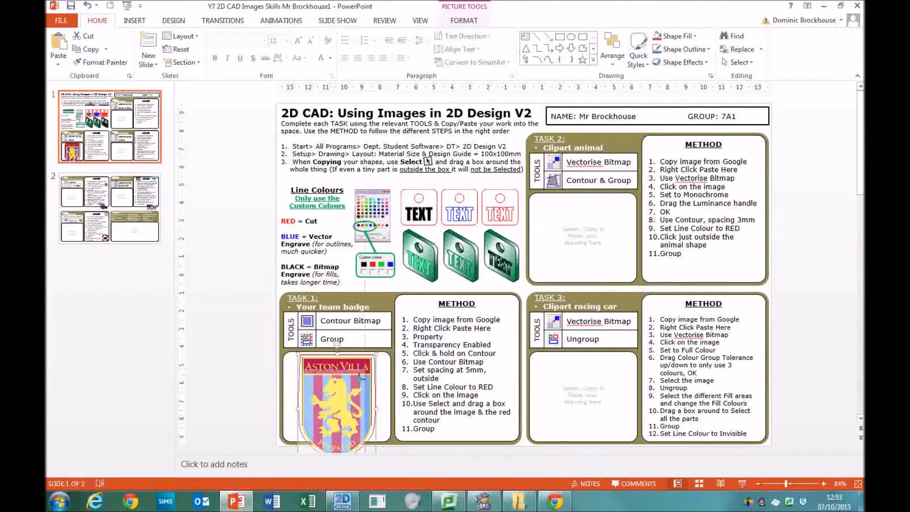
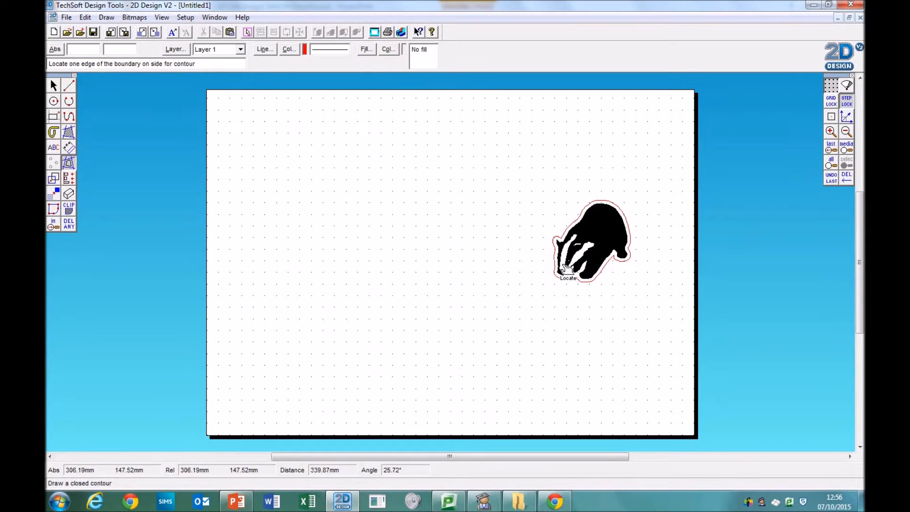
- Group the black badger with its red contour in 2D Design and copy the group
left_click(53, 86)
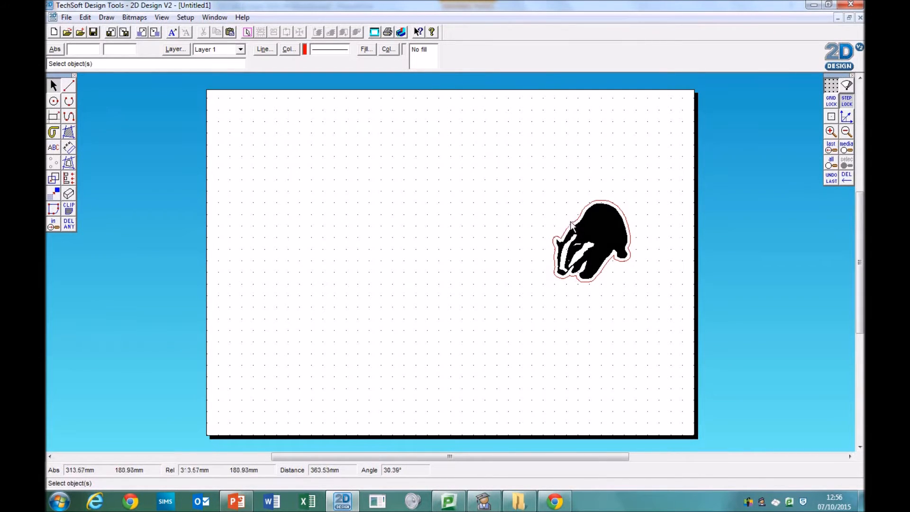
left_click_drag(498, 164, 648, 311)
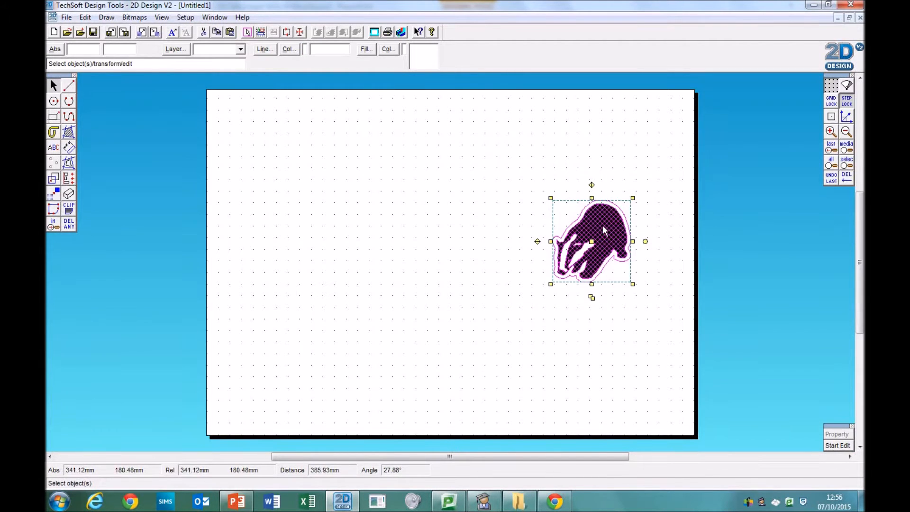
left_click(262, 33)
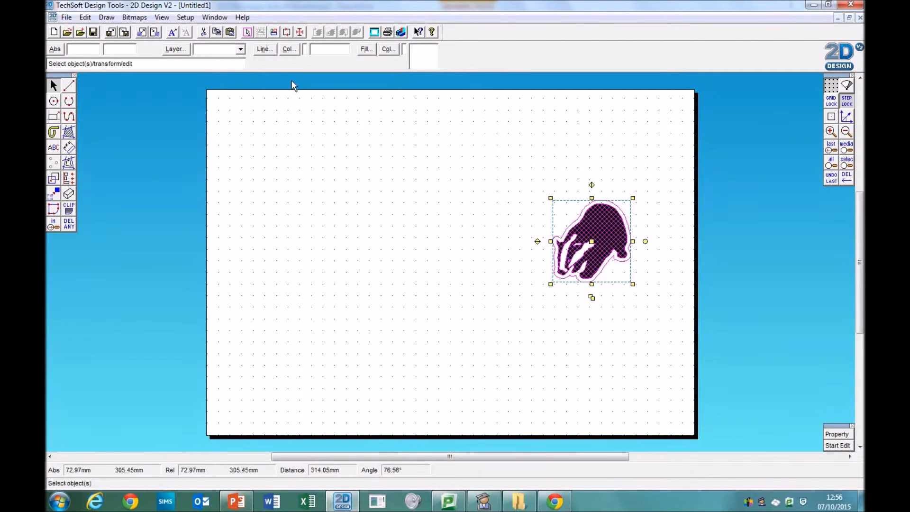
left_click(85, 18)
left_click(76, 70)
- Paste the badger as a picture into the PowerPoint worksheet, then resize and place it in the Task 2 drawing box
left_click(235, 503)
right_click(222, 323)
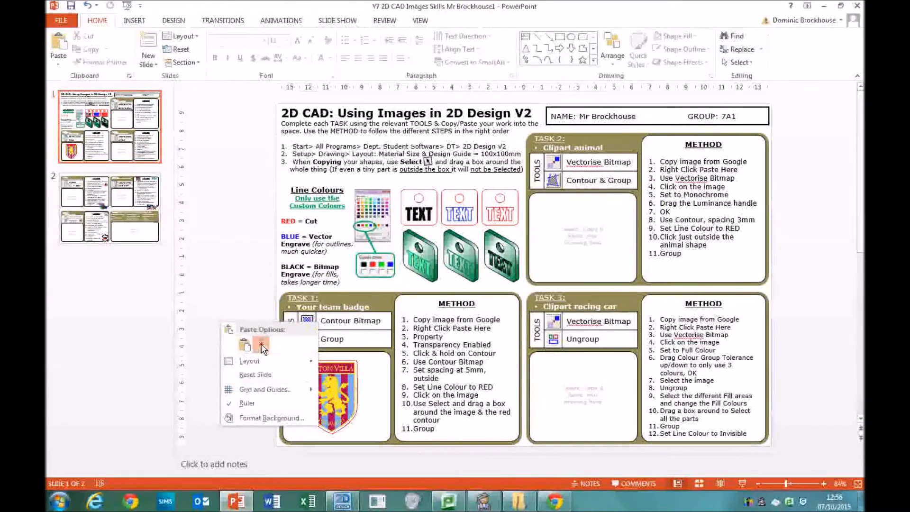
left_click(261, 348)
left_click_drag(567, 323, 539, 292)
left_click_drag(494, 269, 578, 256)
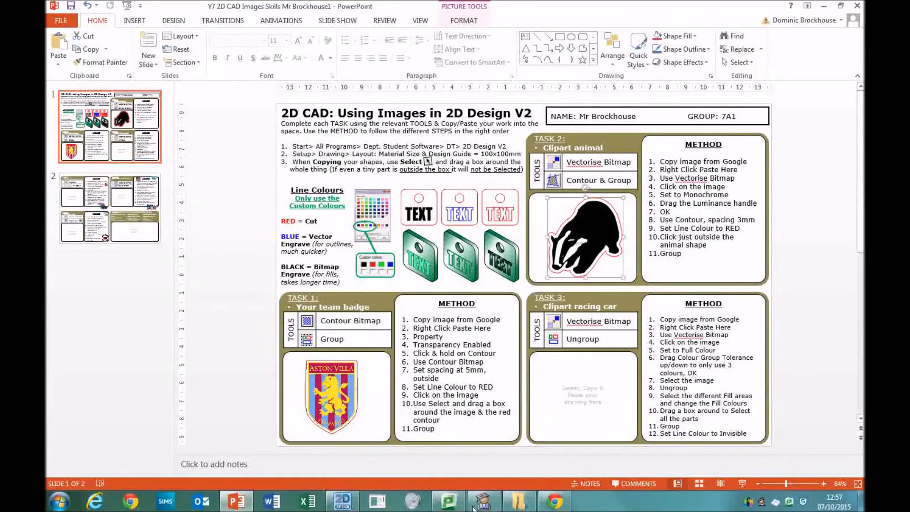
- Switch to Chrome and search Google Images for "clipart car"
left_click(555, 502)
double_click(169, 64)
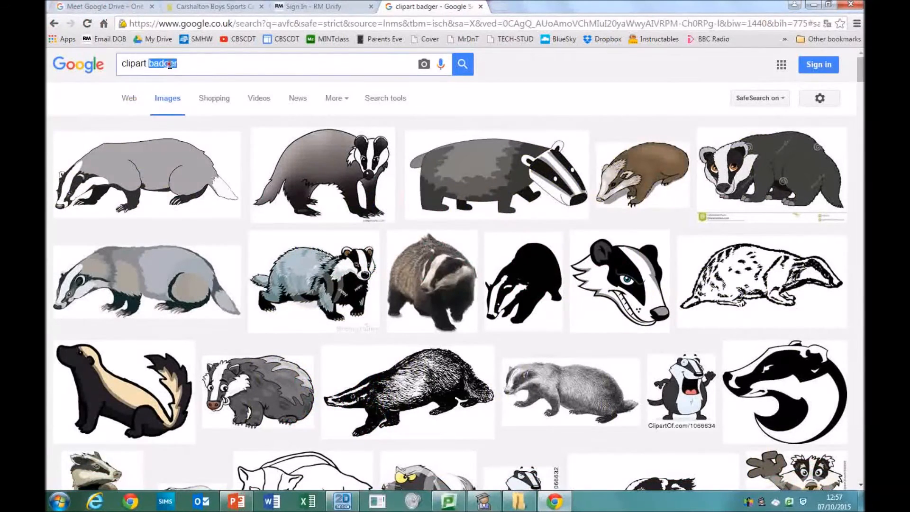
type("car")
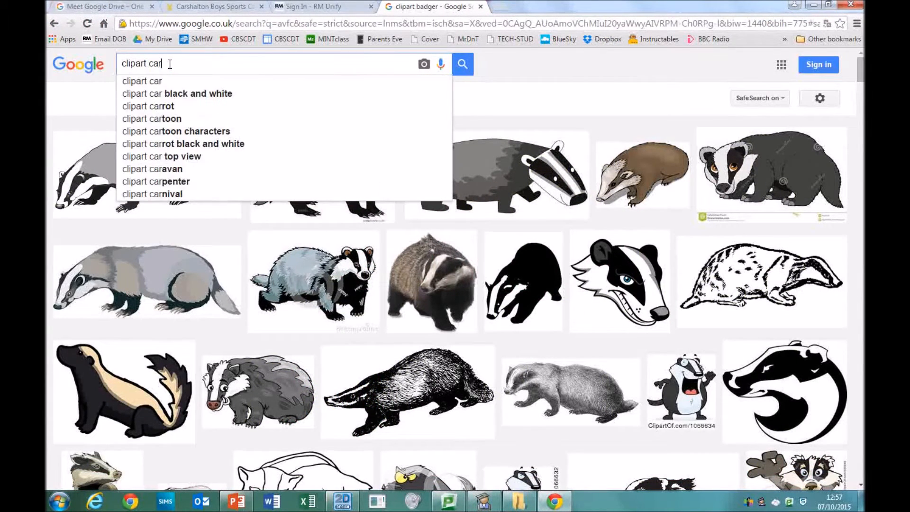
key("Return")
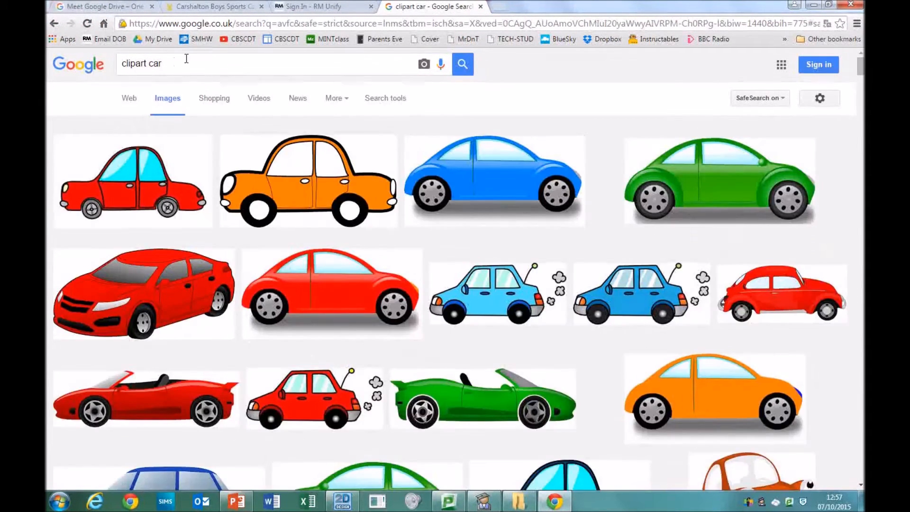
- Find the dark blue estate car in the Google image results and copy its image
scroll(571, 256, "down", 5)
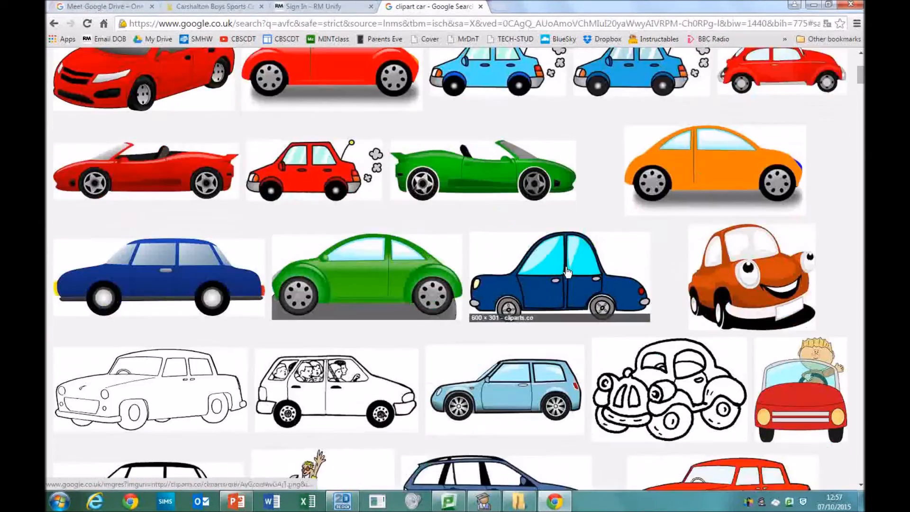
scroll(568, 272, "down", 2)
scroll(361, 290, "up", 2)
scroll(298, 313, "down", 4)
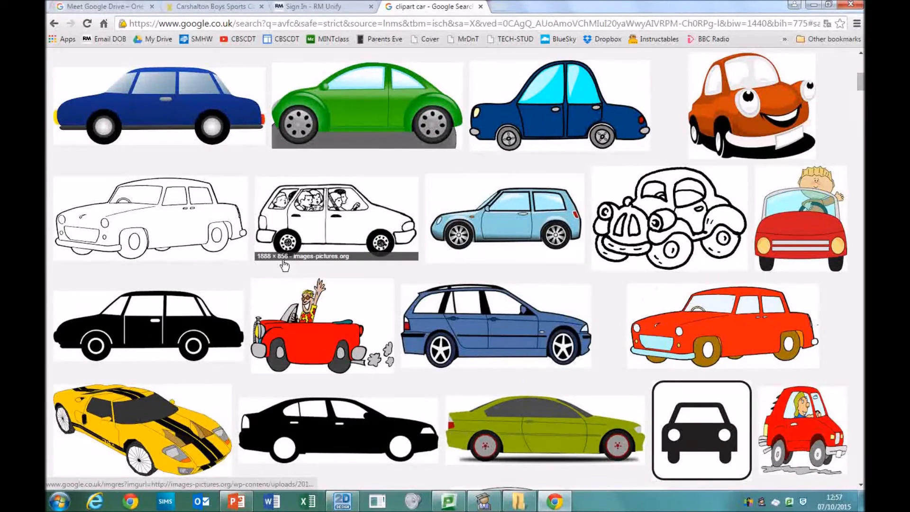
right_click(487, 327)
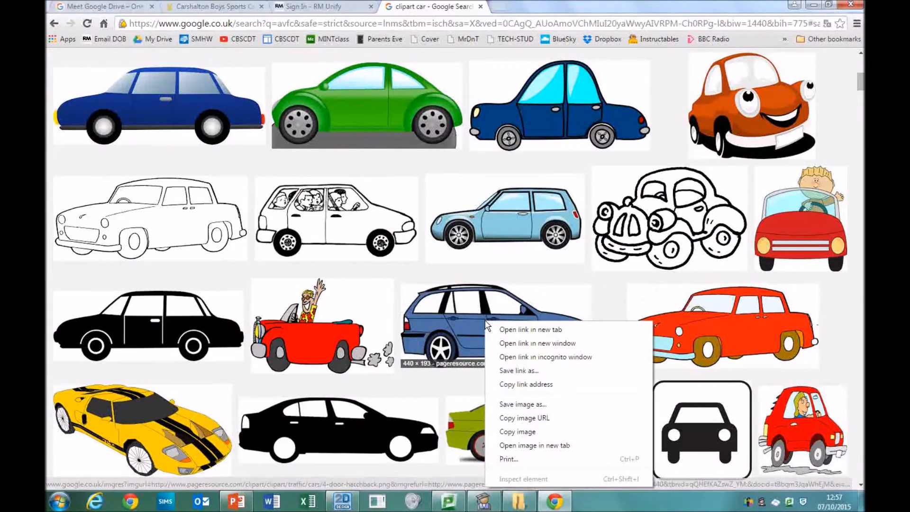
left_click(502, 434)
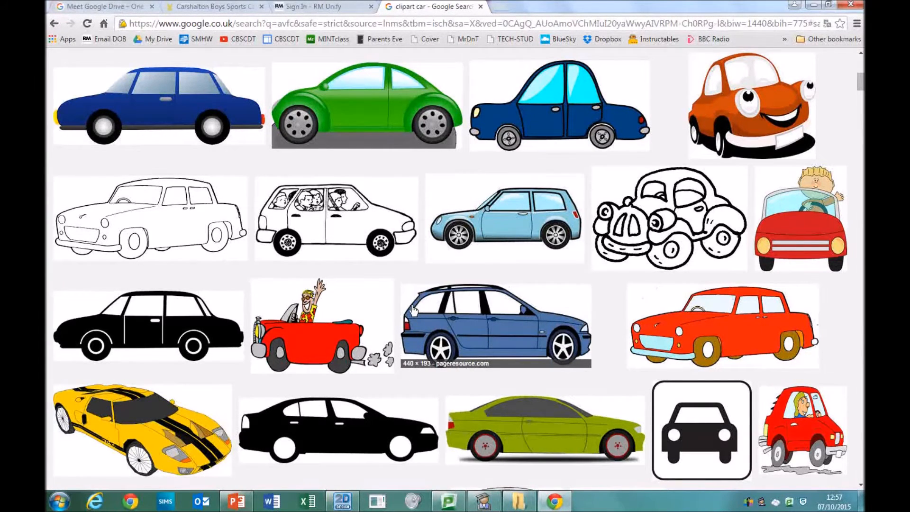
scroll(379, 294, "up", 1)
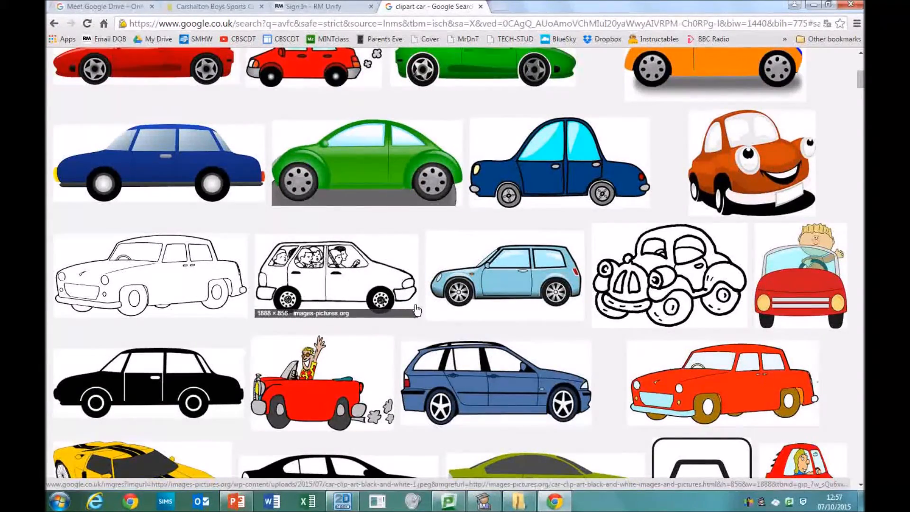
scroll(356, 266, "up", 2)
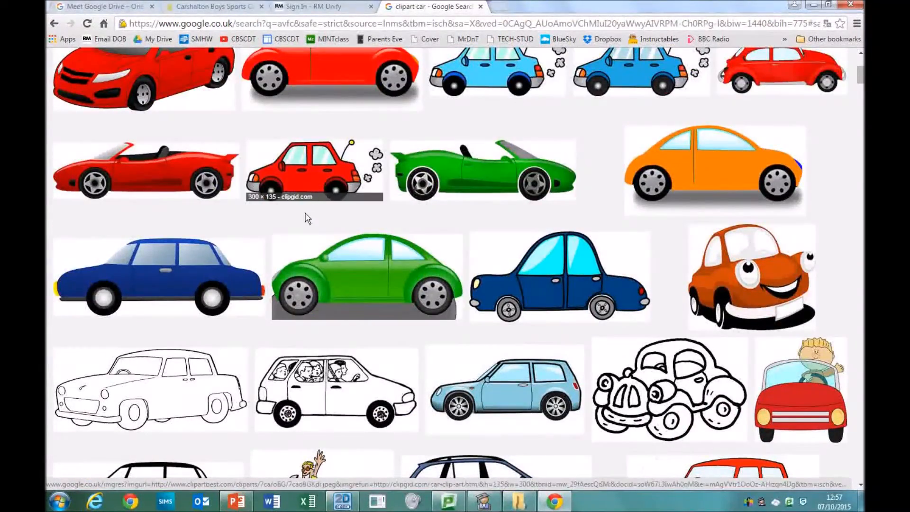
scroll(308, 221, "up", 1)
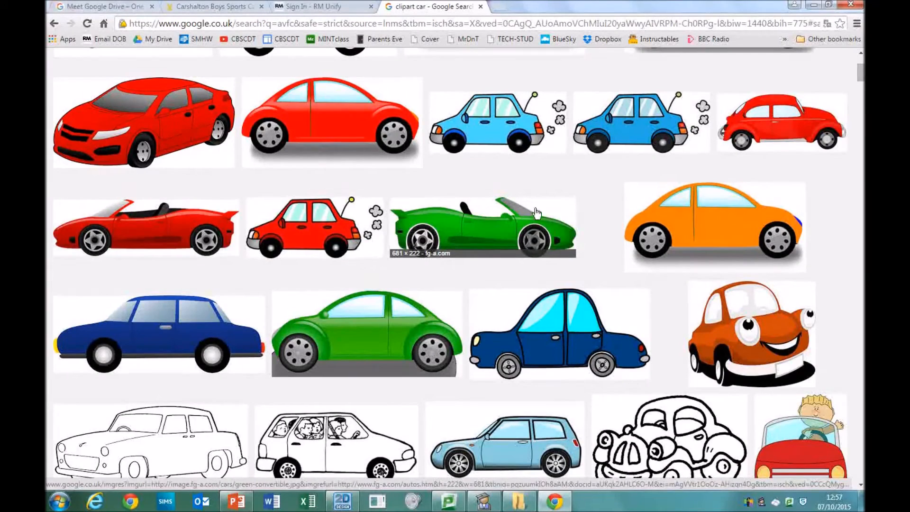
scroll(555, 204, "up", 2)
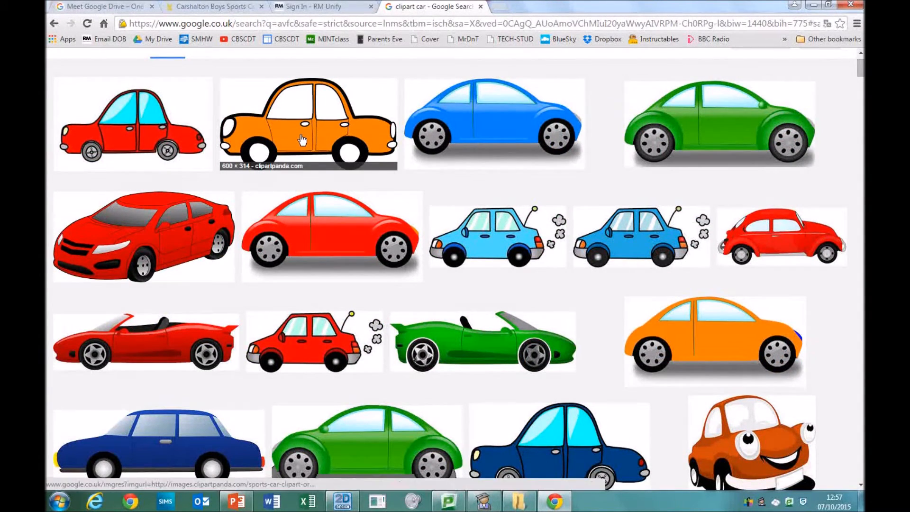
scroll(332, 237, "down", 5)
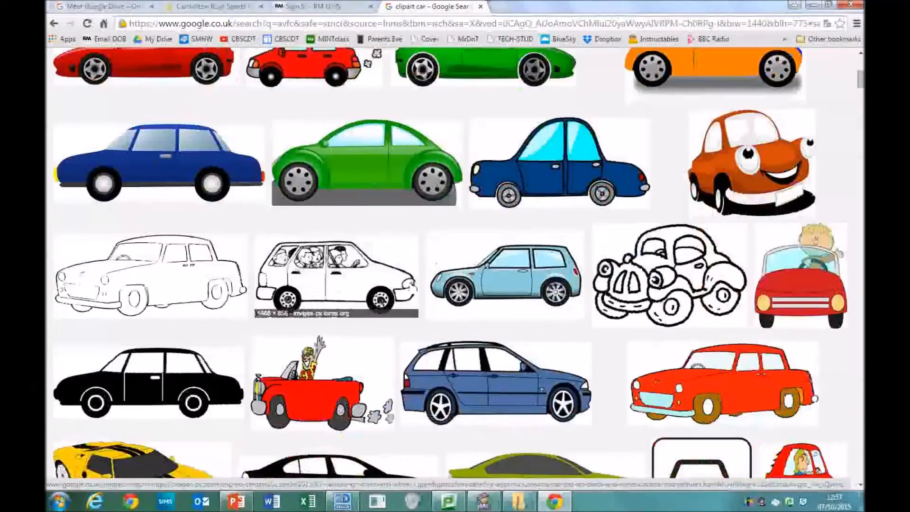
- Switch to 2D Design, paste the car image beside the badger and delete the grouped badger
left_click(343, 501)
right_click(311, 215)
left_click(343, 241)
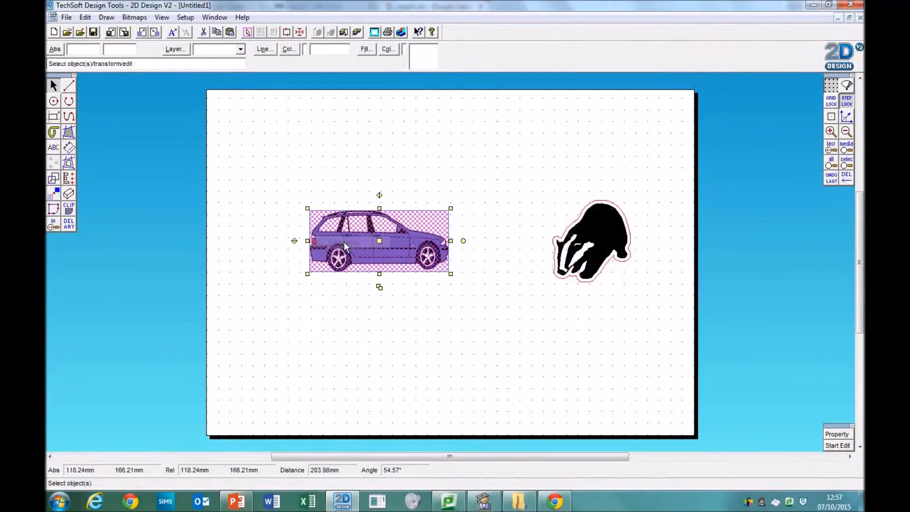
left_click_drag(507, 177, 638, 307)
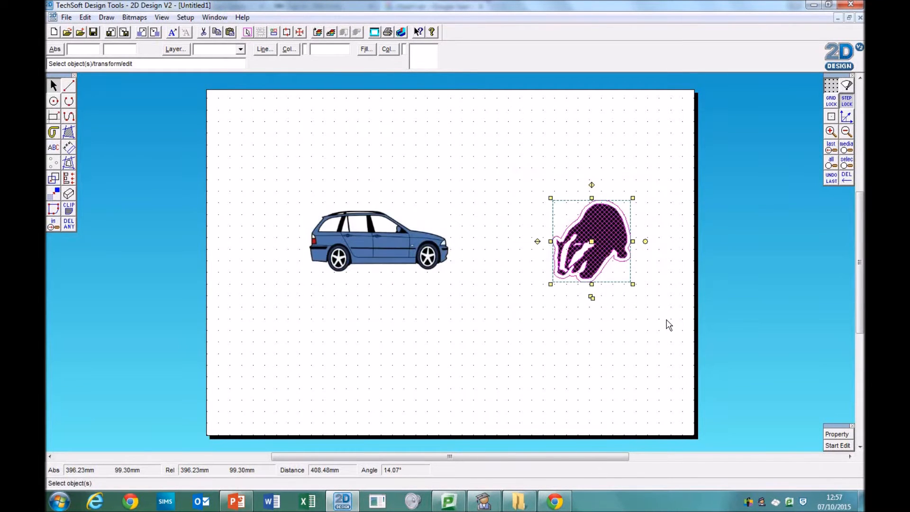
key("Delete")
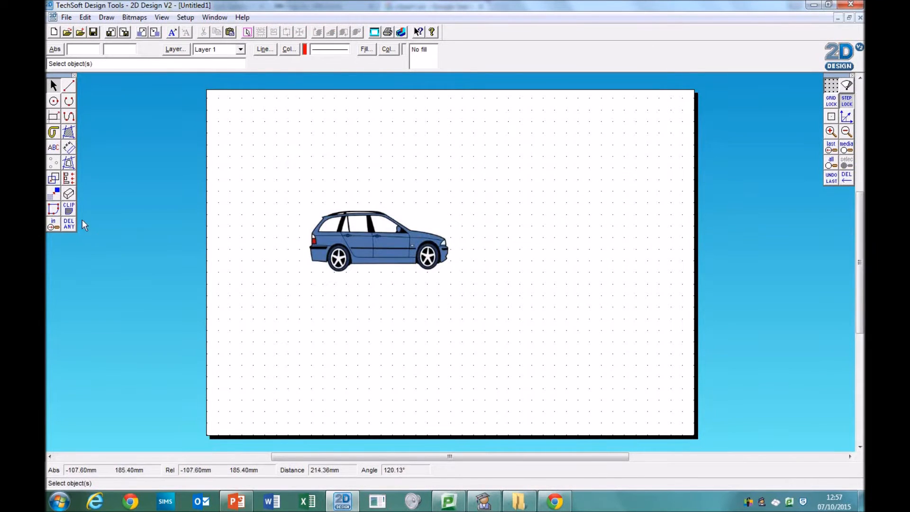
- Vectorise the car bitmap in full colour with a colour group tolerance of 123, white excluded and default conversion settings
left_click(54, 194)
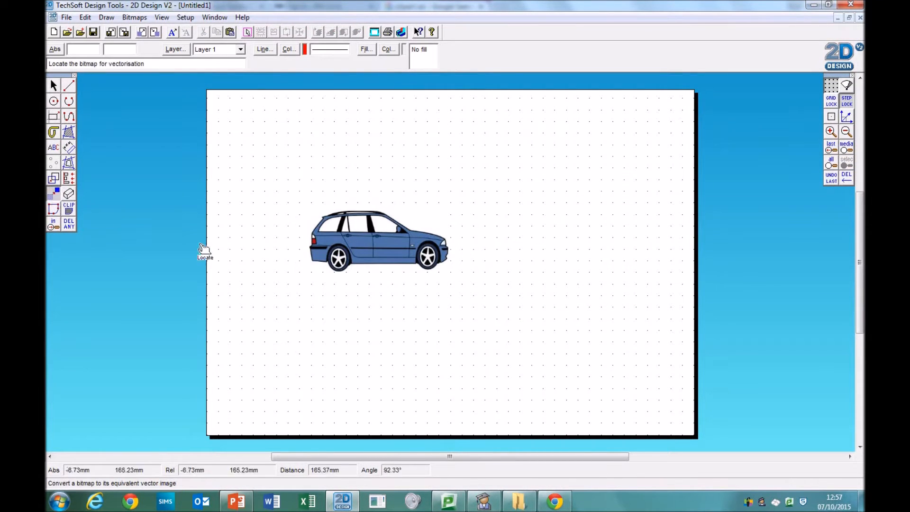
left_click(347, 242)
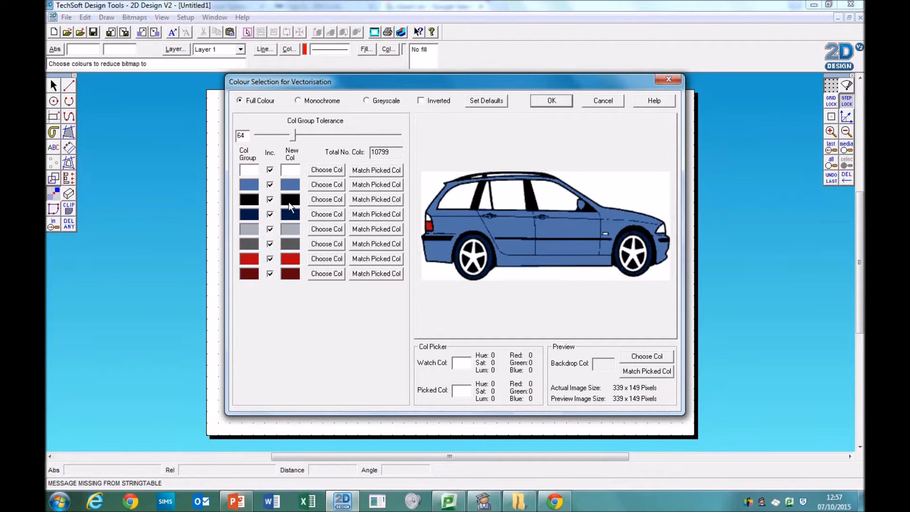
left_click_drag(294, 137, 328, 141)
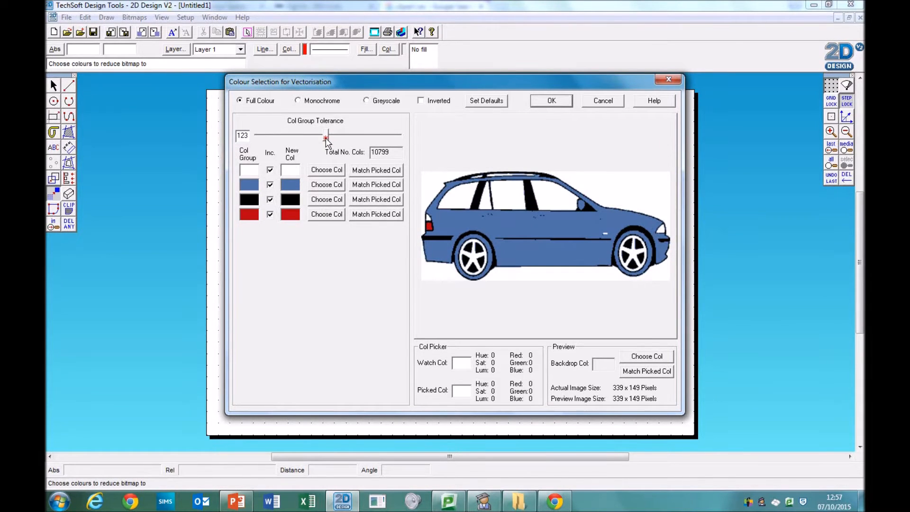
left_click(270, 171)
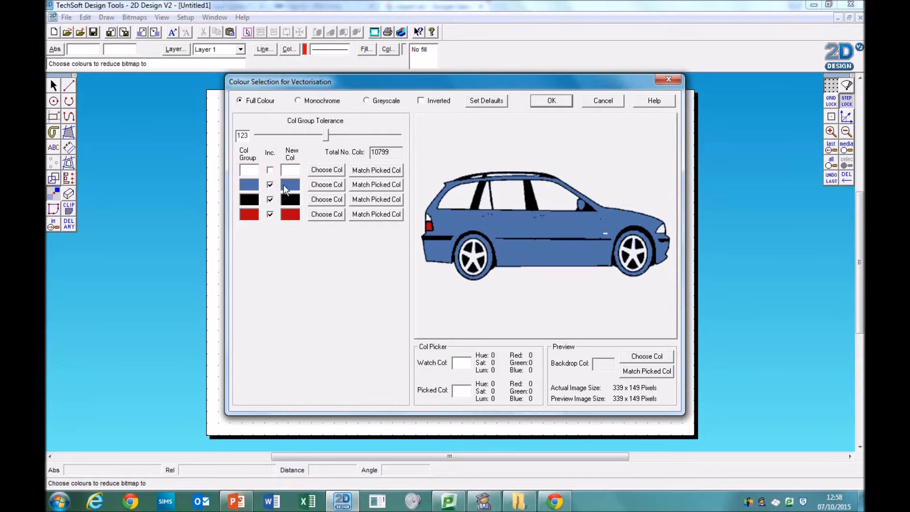
left_click(553, 101)
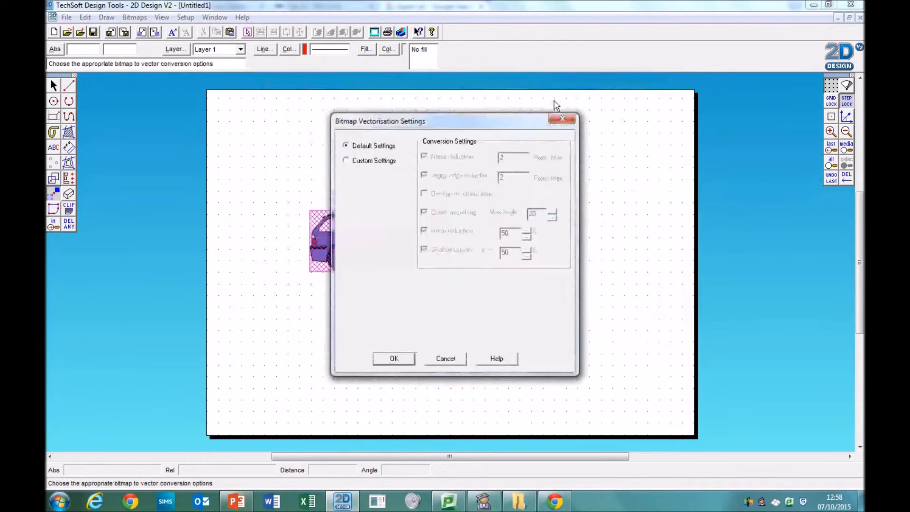
left_click(388, 357)
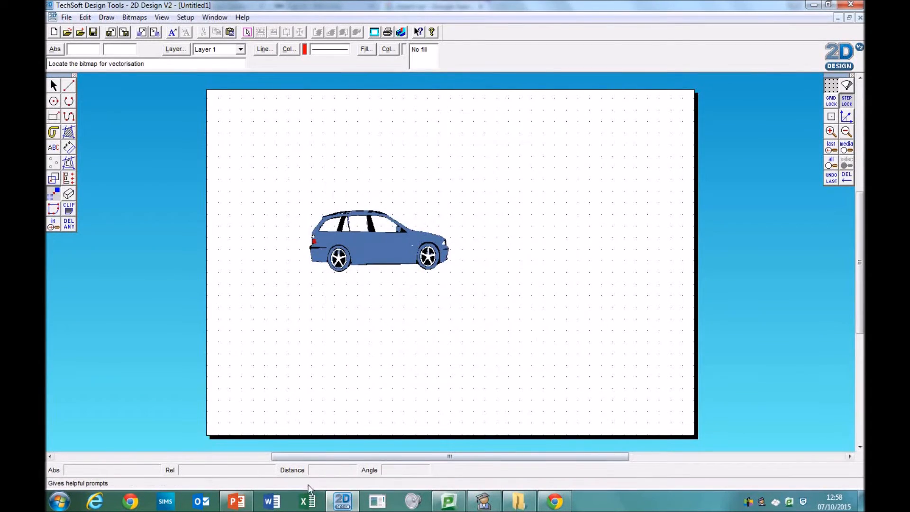
- Switch to the PowerPoint worksheet and check the Task 3 method steps, highlighting those from selecting the image to changing fill colours
left_click(236, 502)
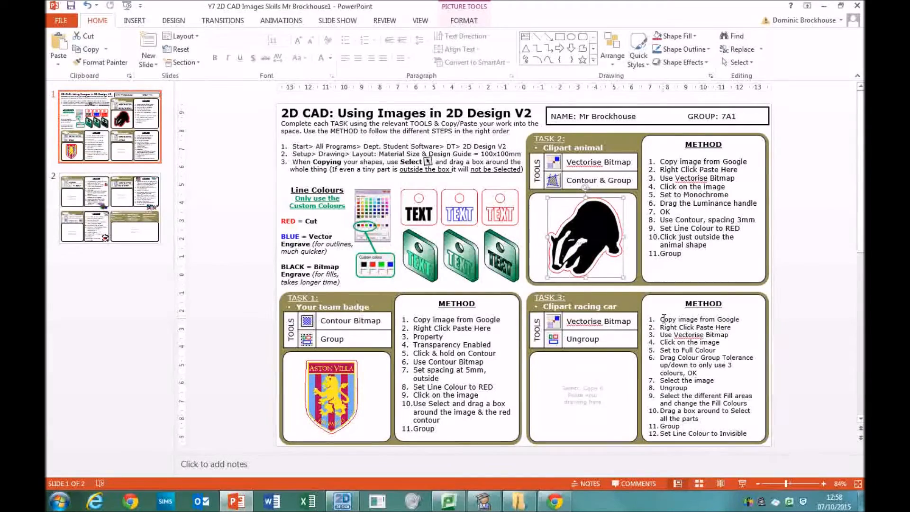
left_click_drag(662, 320, 742, 405)
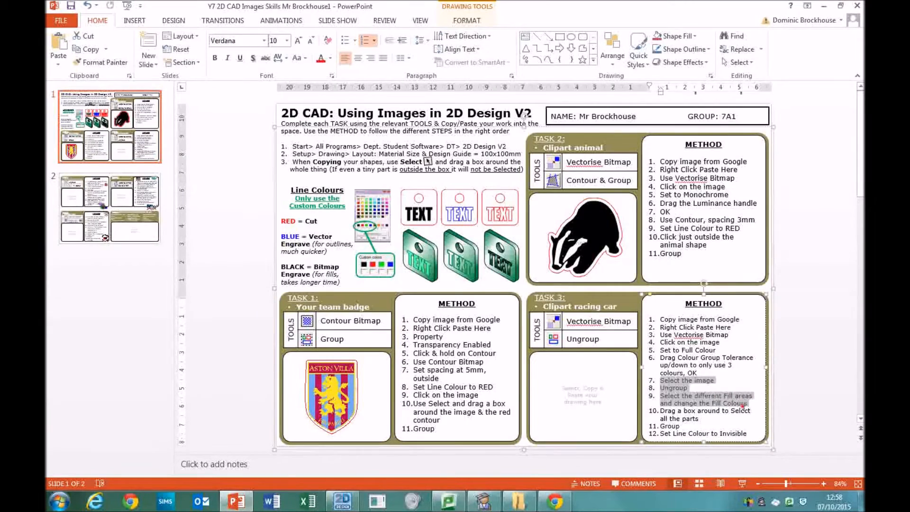
- Return to 2D Design and paste another copy of the original car bitmap to the upper right of the vectorised car
left_click(342, 501)
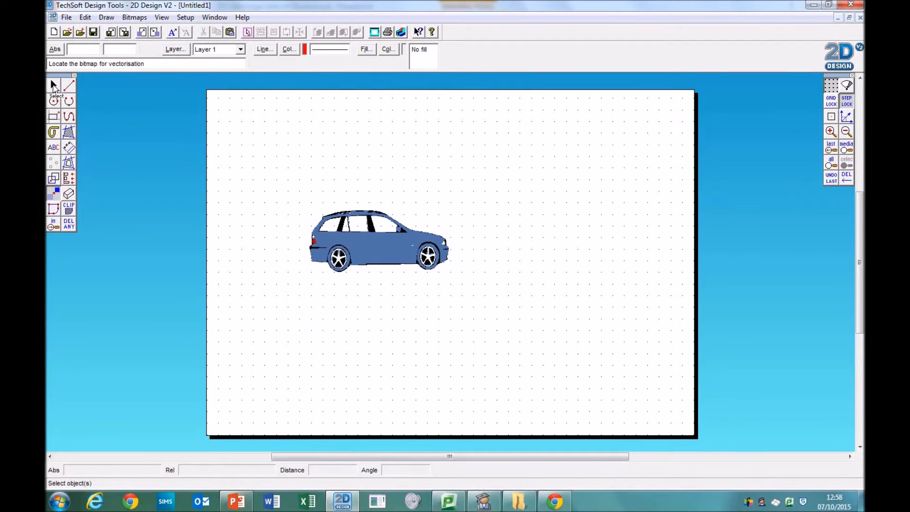
left_click(53, 87)
right_click(482, 162)
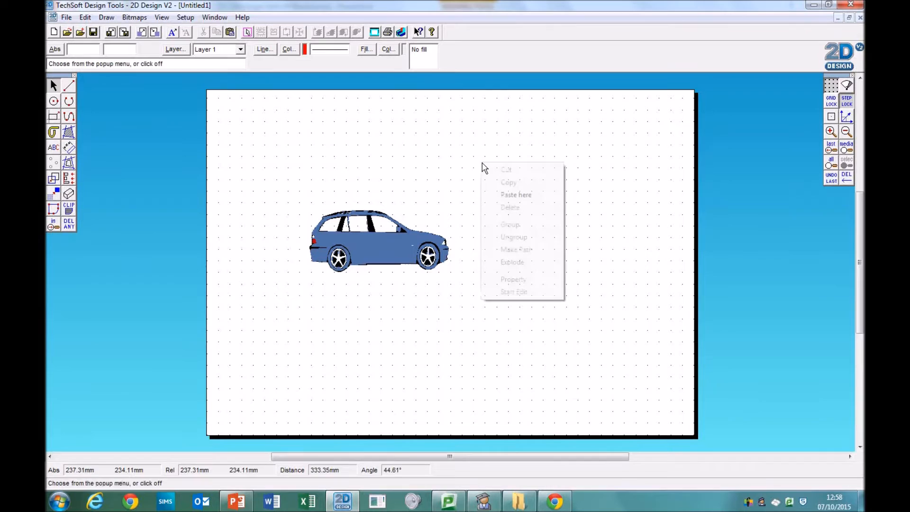
left_click(519, 195)
left_click(611, 251)
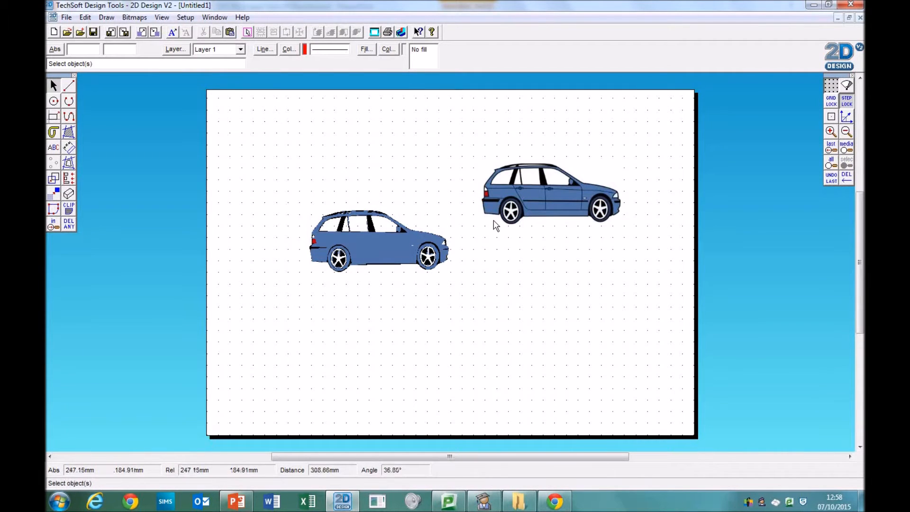
- Select the vectorised car, recheck the worksheet's method and ungroup the car into its separate colour parts
left_click(376, 246)
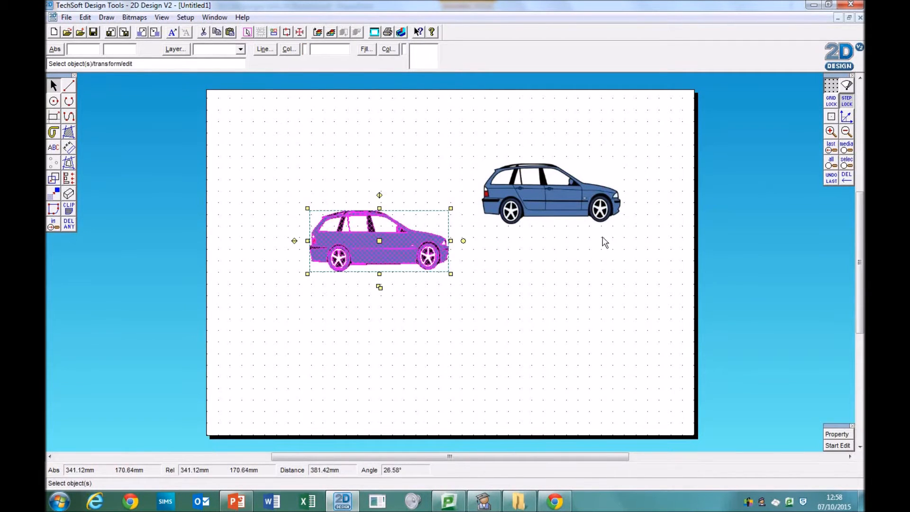
left_click(456, 292)
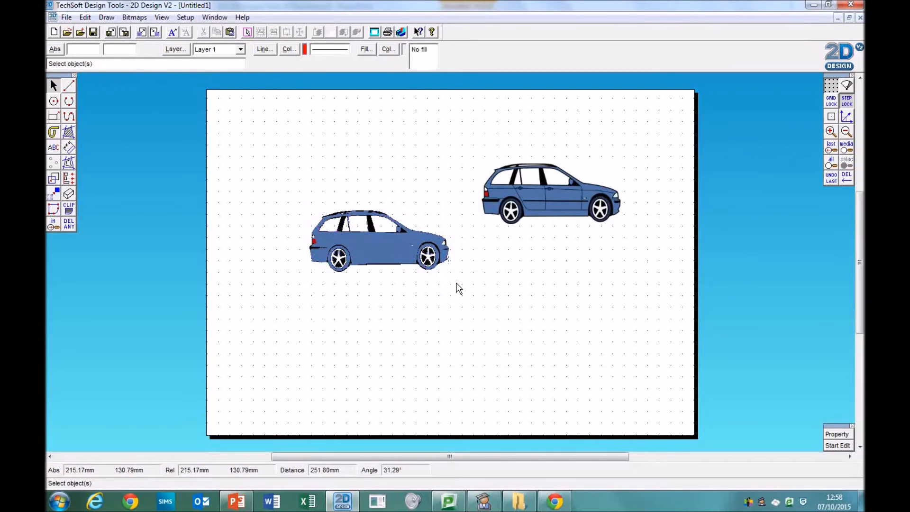
left_click(374, 252)
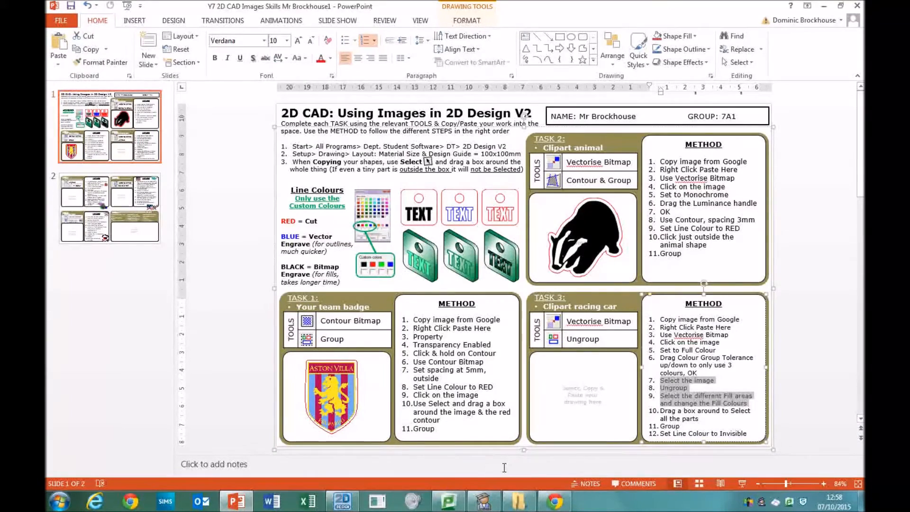
left_click(343, 501)
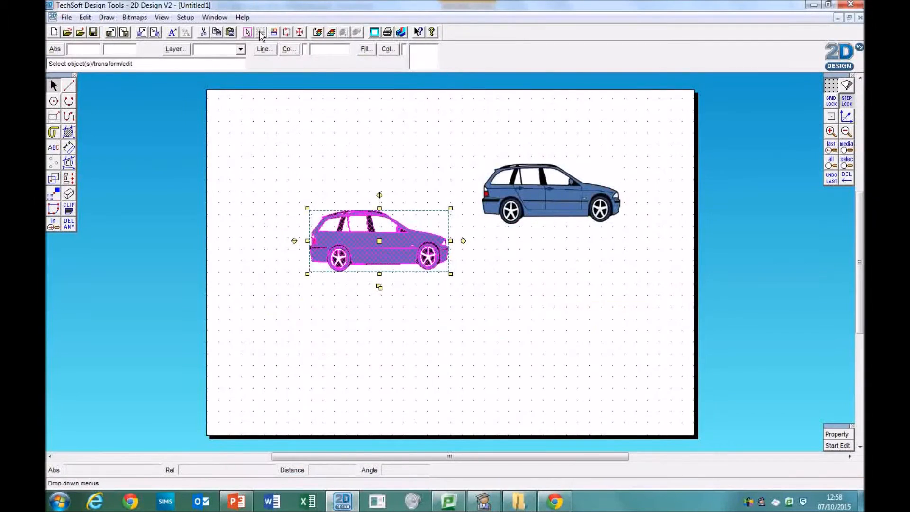
left_click(309, 152)
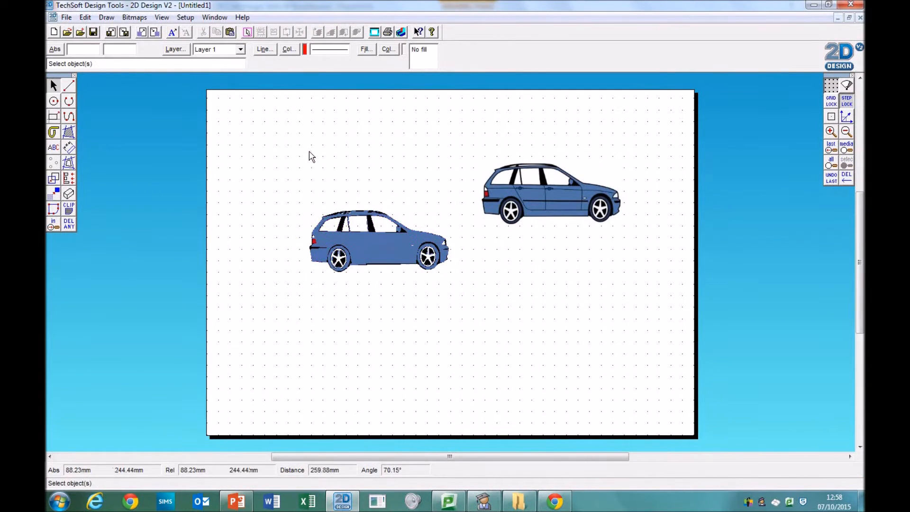
- Move the blue fill area away from the rest of the vectorised car and undo the move
left_click(374, 256)
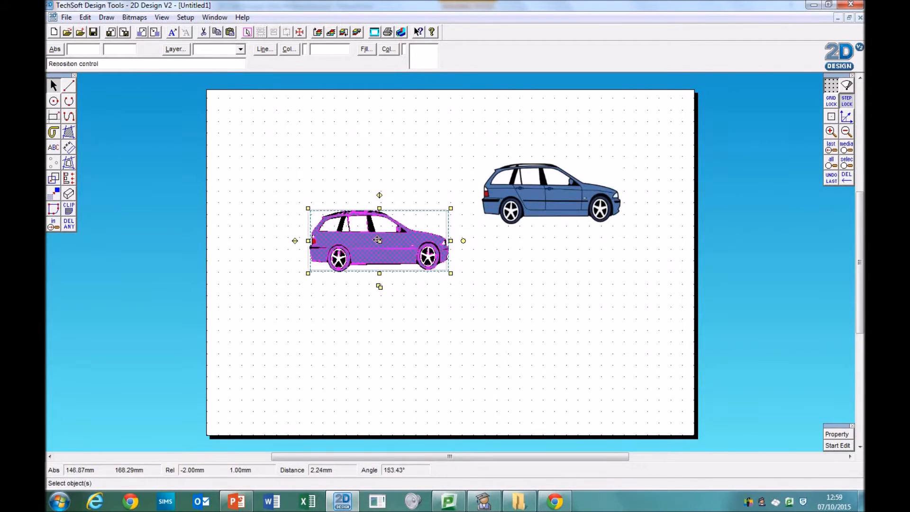
left_click_drag(383, 245, 335, 236)
left_click(409, 238)
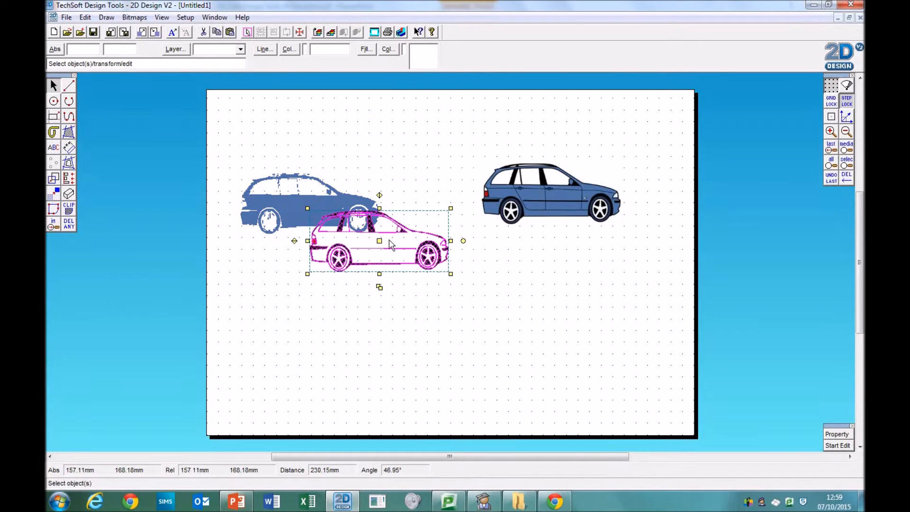
key("ctrl+z")
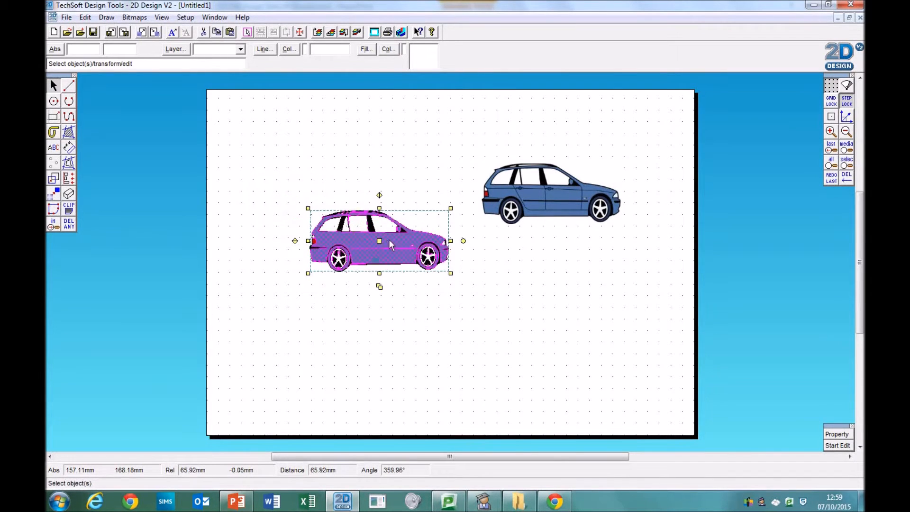
- Change the fill colour of the vectorised car's blue bodywork to the custom green
left_click(365, 244)
left_click(388, 50)
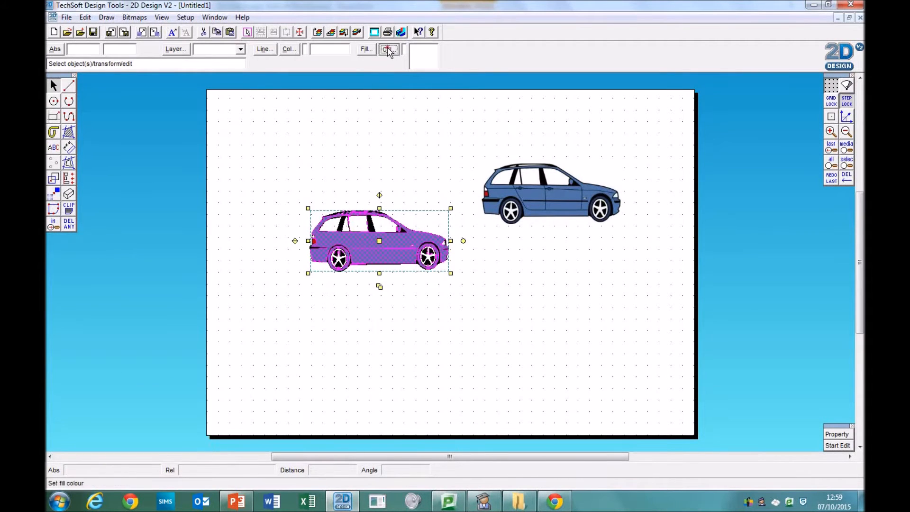
left_click(432, 278)
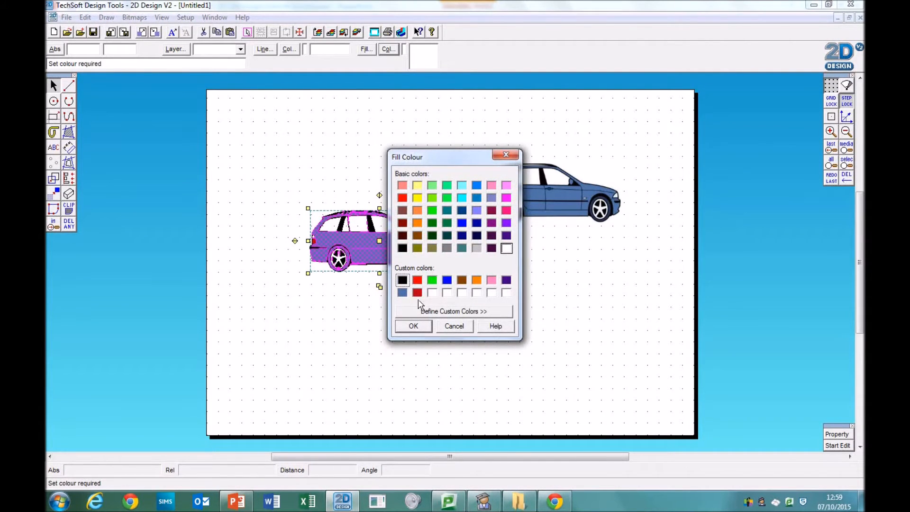
left_click(414, 327)
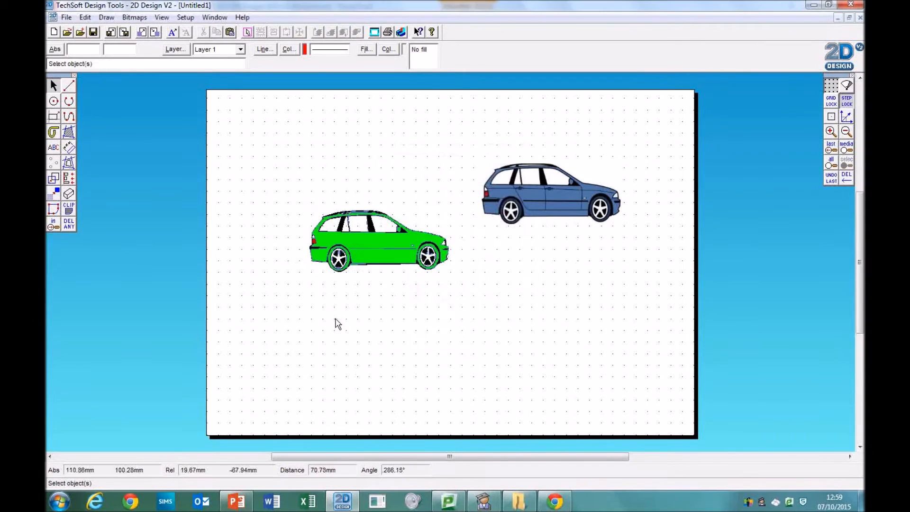
left_click(825, 134)
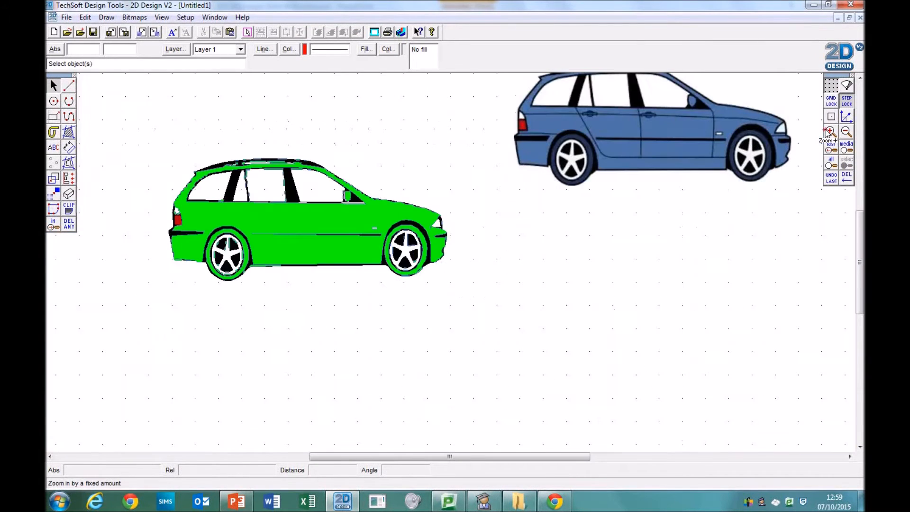
- Change the fill colour of the vectorised car's black trim and wheel areas to the custom red
left_click(283, 203)
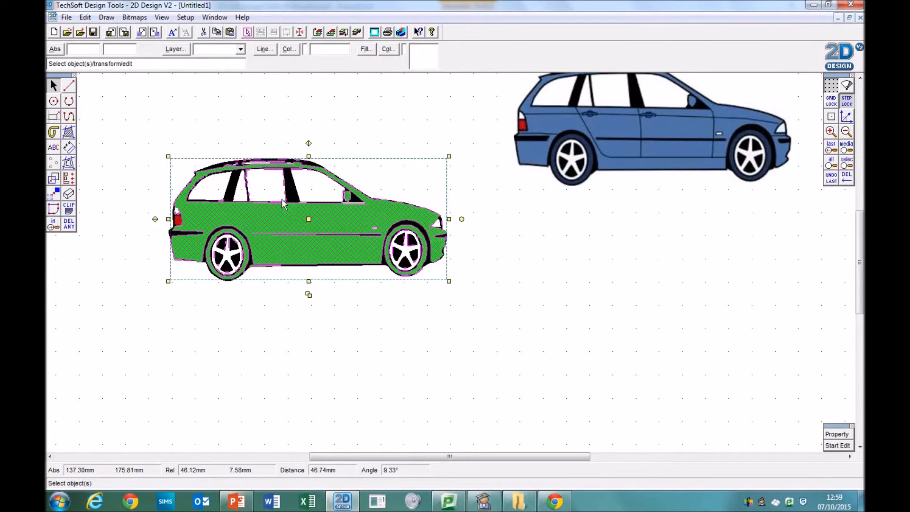
left_click(389, 49)
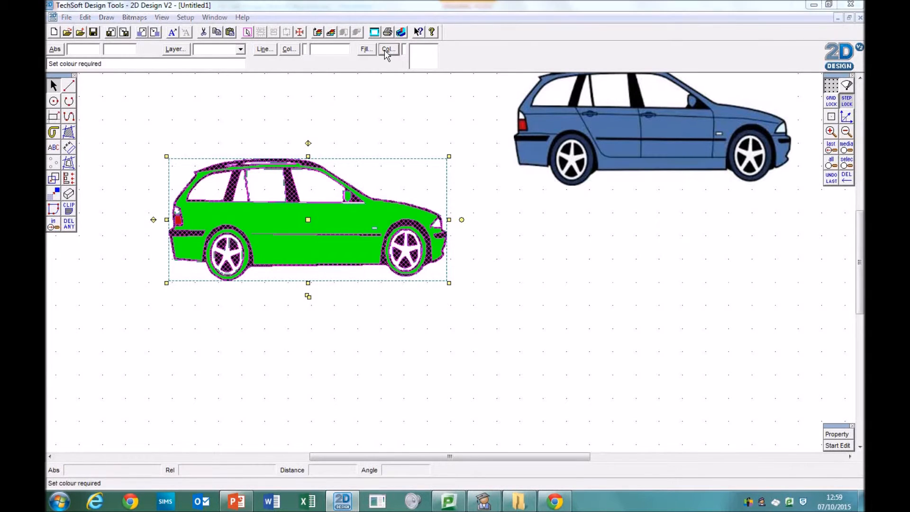
left_click(417, 281)
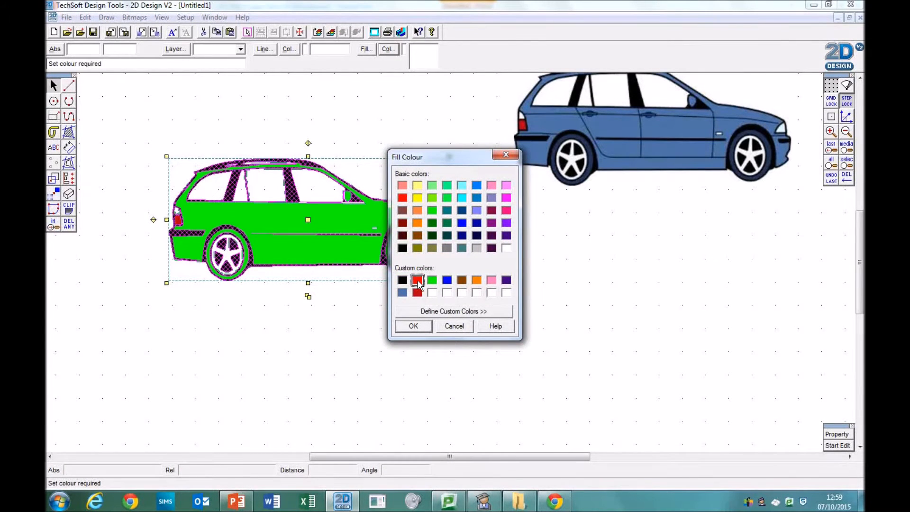
left_click(413, 328)
left_click(301, 329)
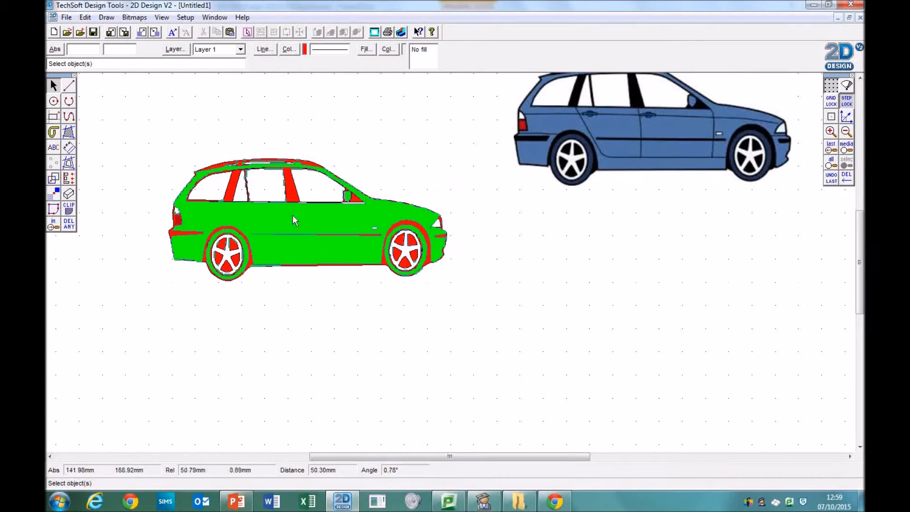
left_click(294, 201)
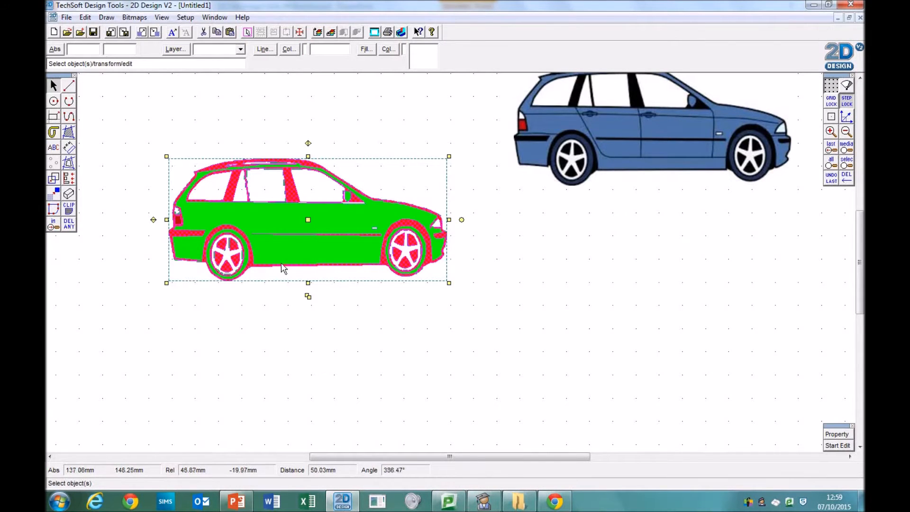
left_click(257, 214)
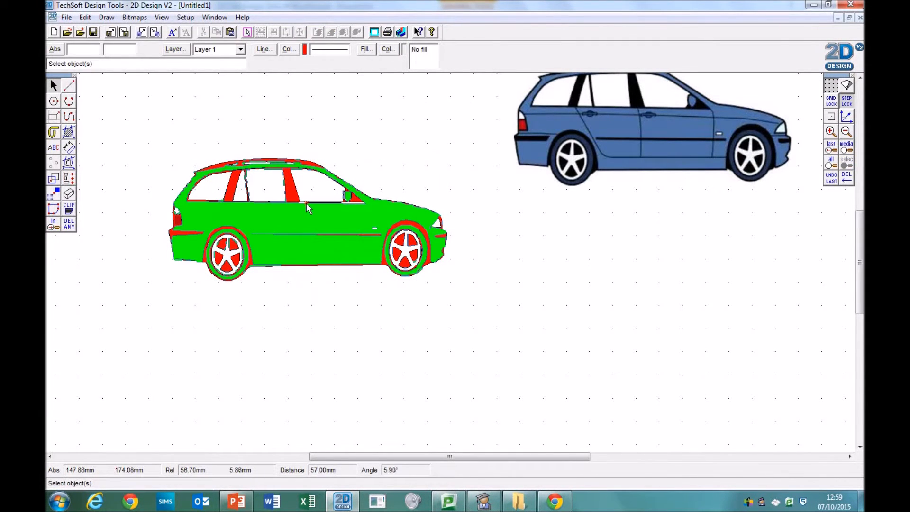
left_click(308, 228)
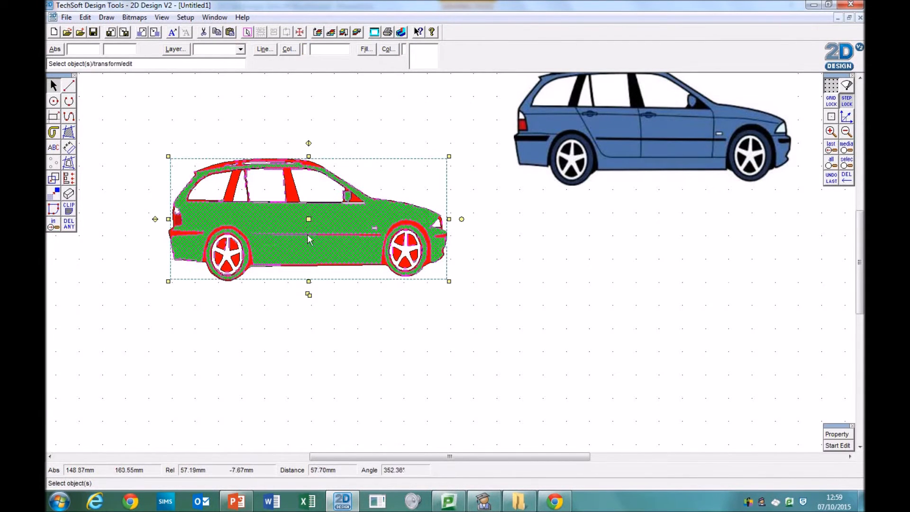
left_click(289, 182)
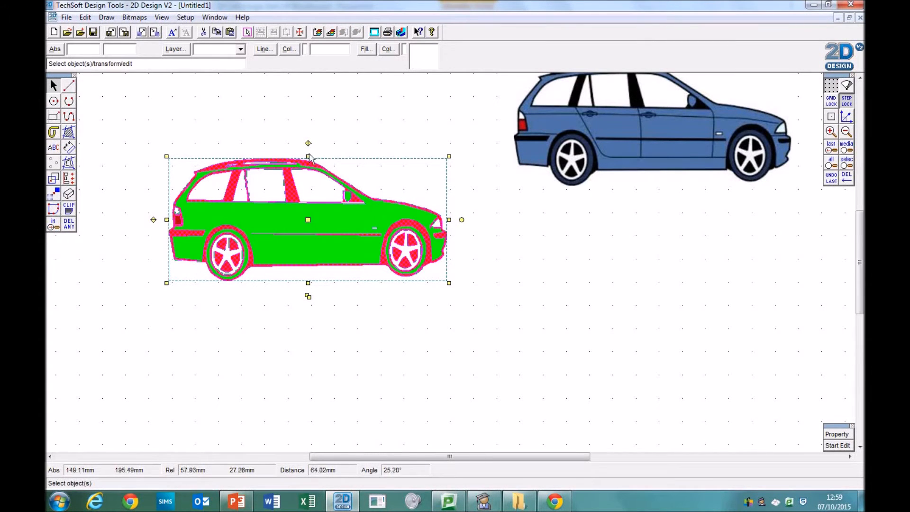
left_click(213, 134)
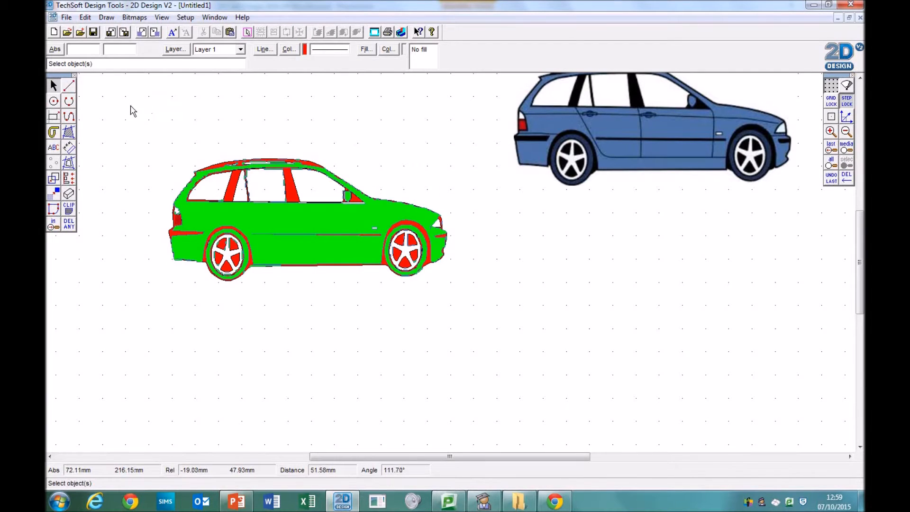
- Change the fill colour of the car's red trim and wheel areas to a basic dark blue
left_click(290, 191)
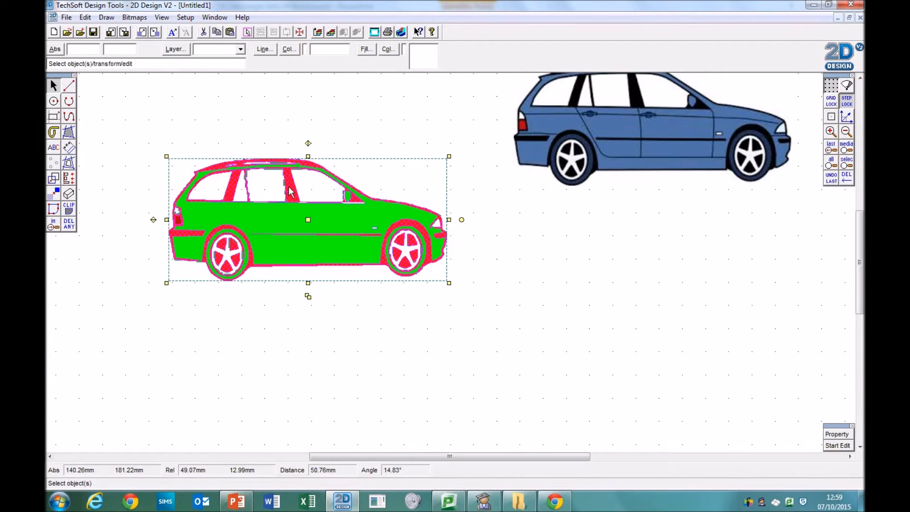
left_click(389, 49)
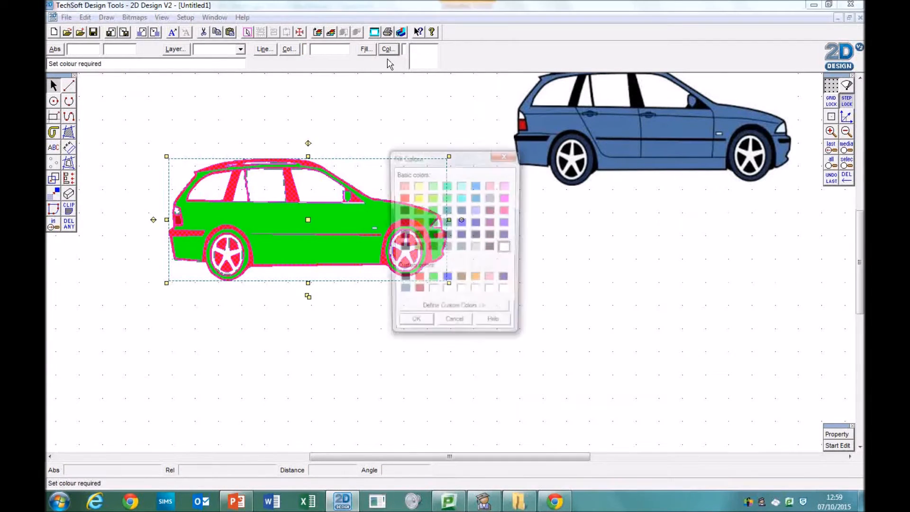
left_click(477, 223)
left_click(414, 327)
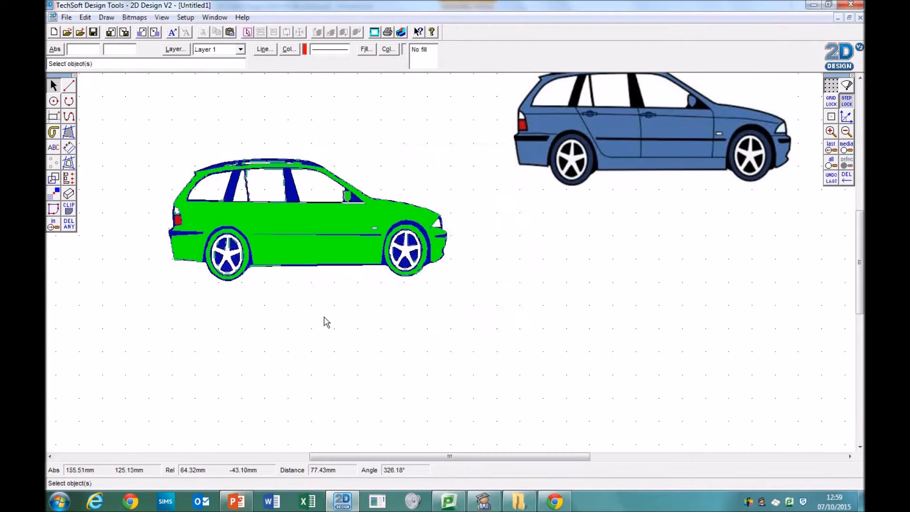
- Change the fill colour of the car's green bodywork to a basic purple
left_click(312, 223)
left_click(388, 49)
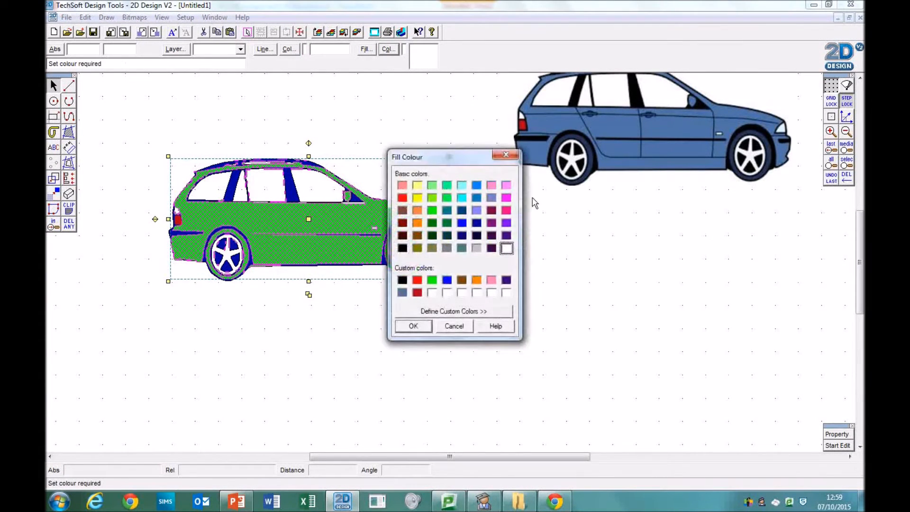
left_click(506, 223)
left_click(413, 326)
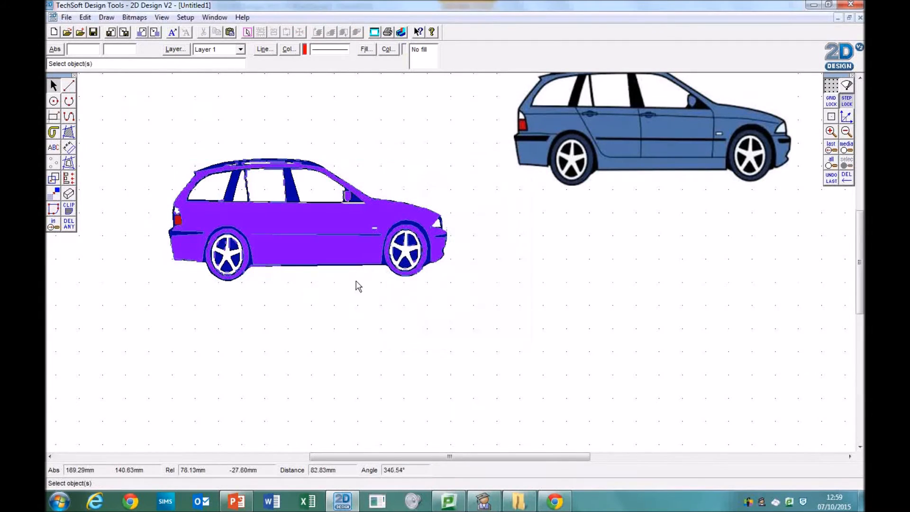
- Set the line style of the whole vectorised car to Invisible and change its bodywork fill colour to the basic magenta
left_click_drag(147, 125, 473, 313)
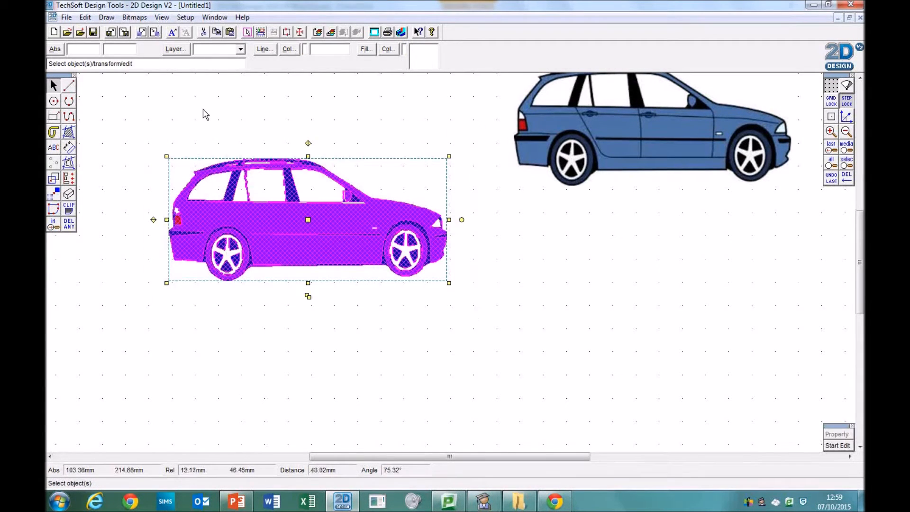
left_click(264, 50)
left_click(460, 214)
left_click_drag(459, 243, 452, 224)
left_click(423, 226)
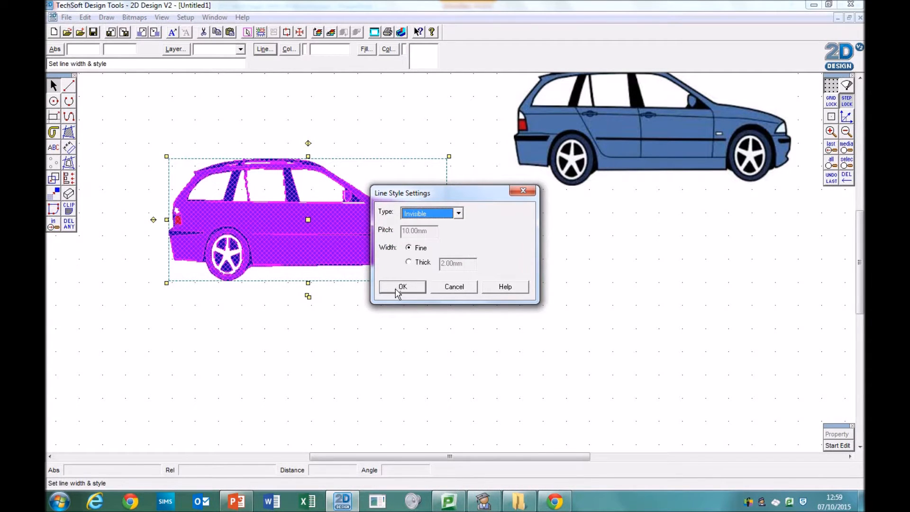
left_click(399, 287)
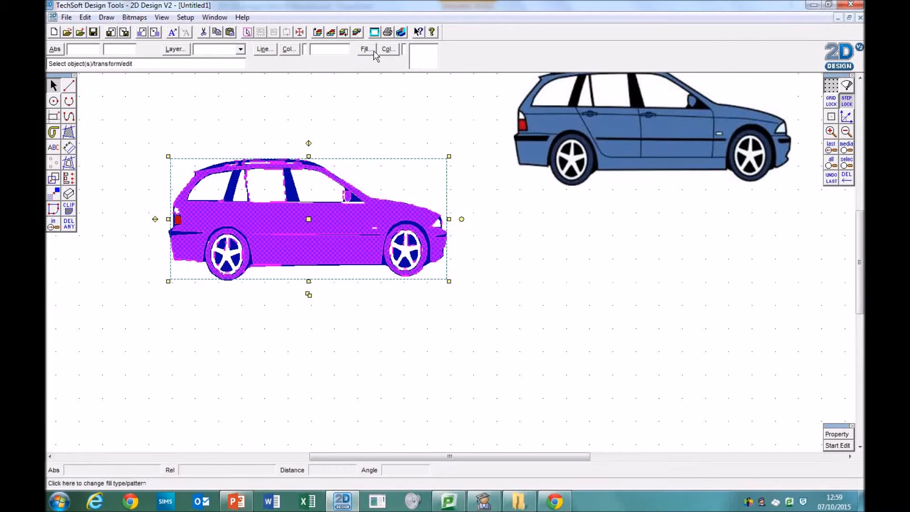
left_click(389, 49)
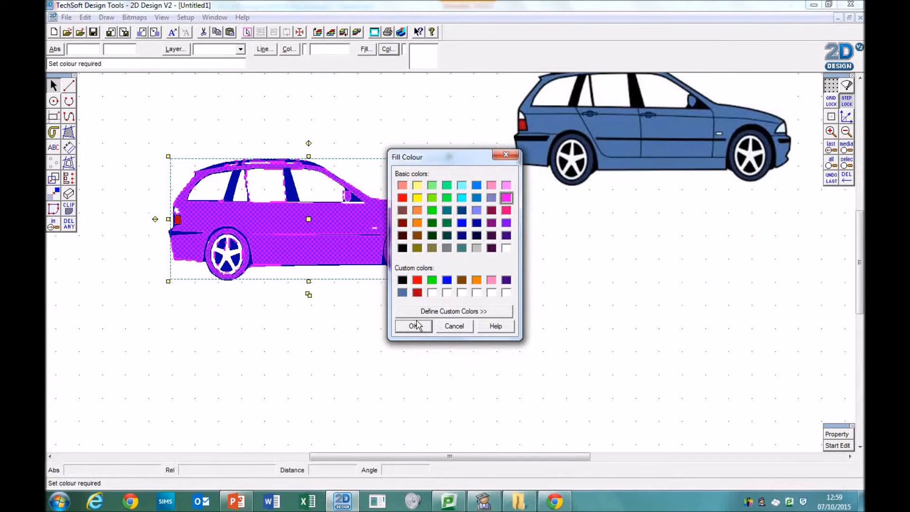
left_click(415, 326)
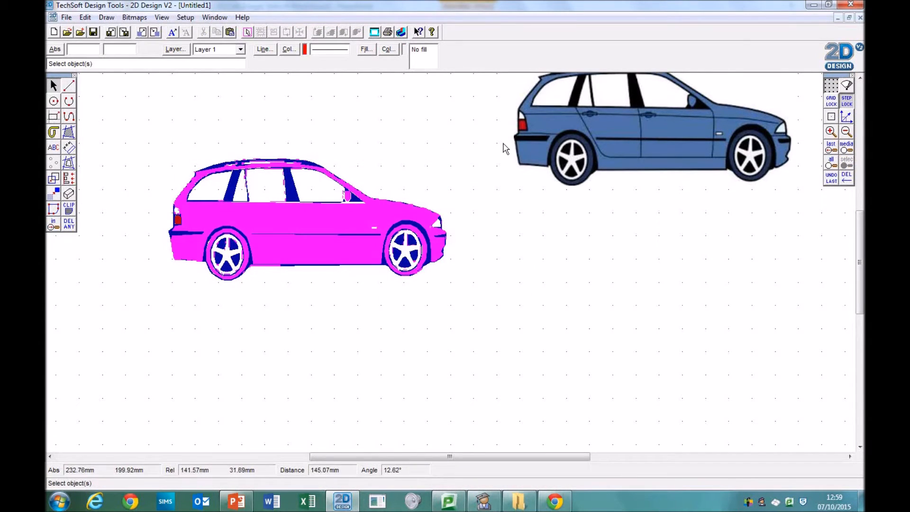
- Copy the original blue car bitmap into the PowerPoint sheet and shrink it to fit the upper part of the Task 3 box
left_click(637, 117)
left_click(85, 17)
left_click(99, 74)
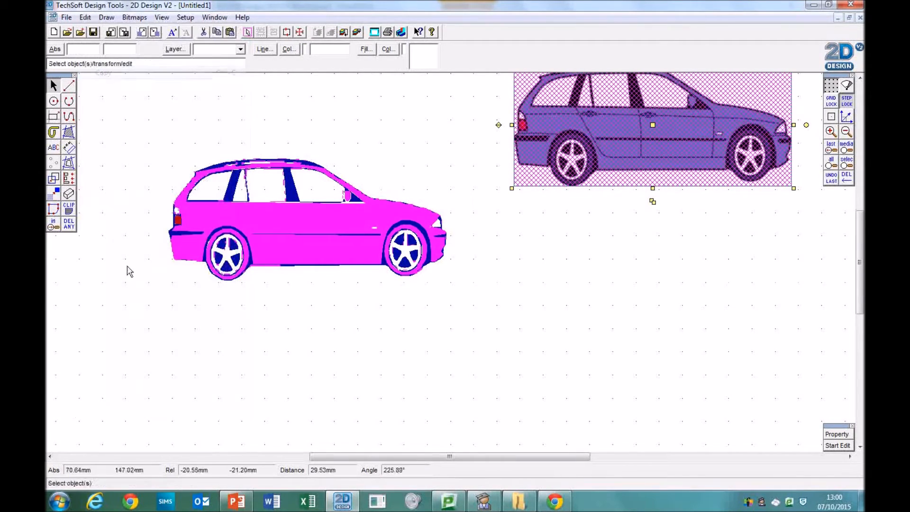
left_click(237, 501)
right_click(220, 311)
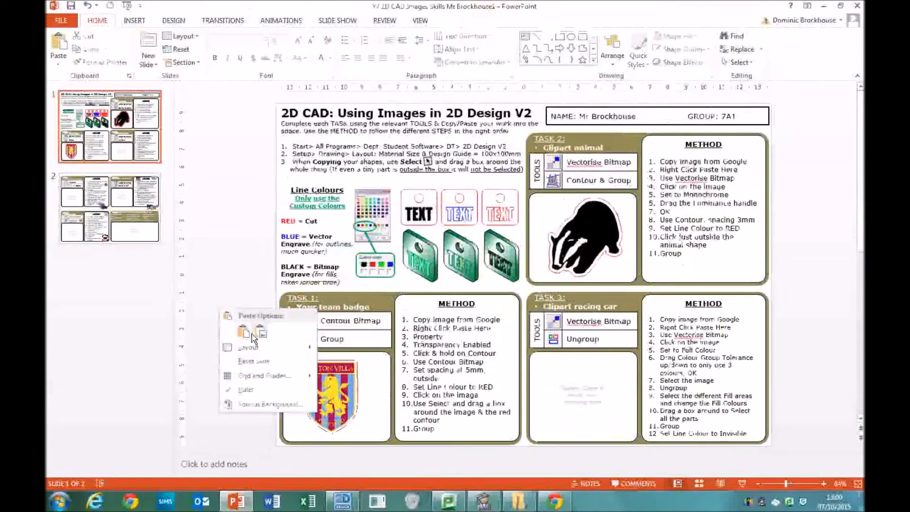
left_click(261, 332)
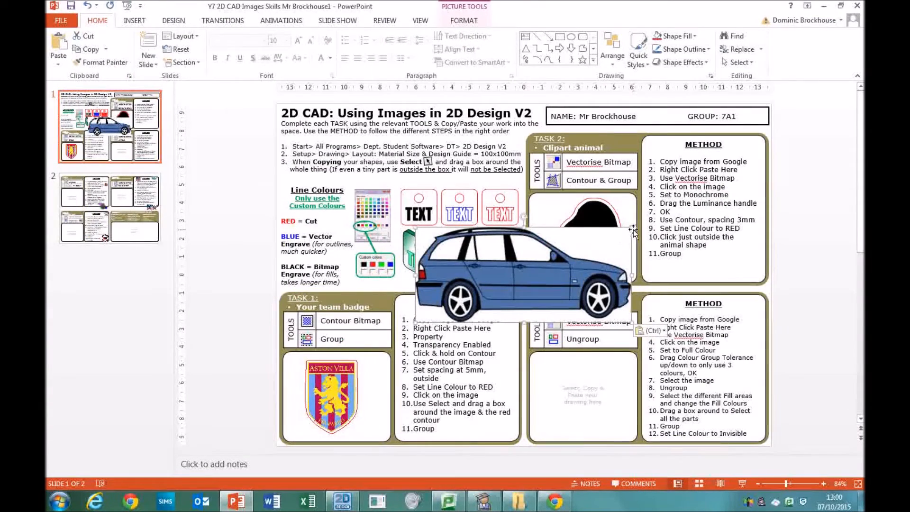
left_click_drag(632, 228, 581, 377)
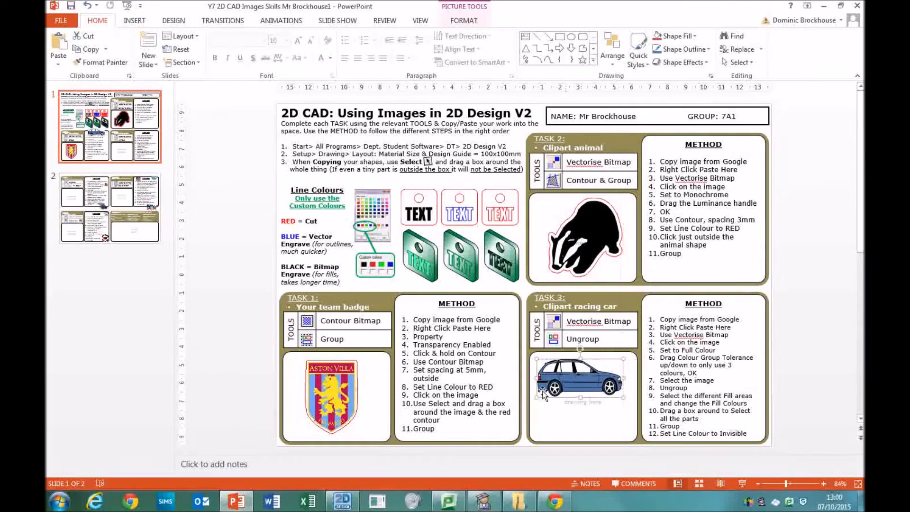
- Copy the complete recoloured car from 2D Design into the PowerPoint sheet, shrink it and place it below the original in the Task 3 box
left_click(344, 501)
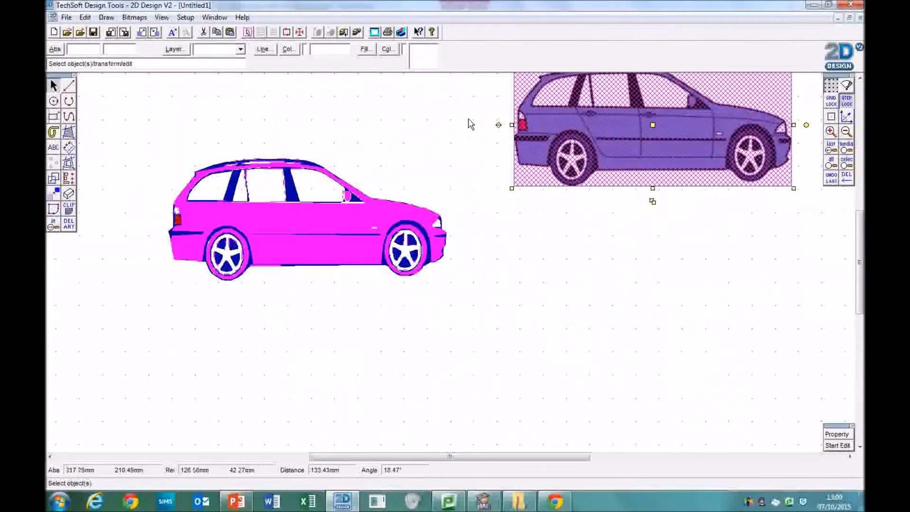
left_click_drag(453, 161, 137, 323)
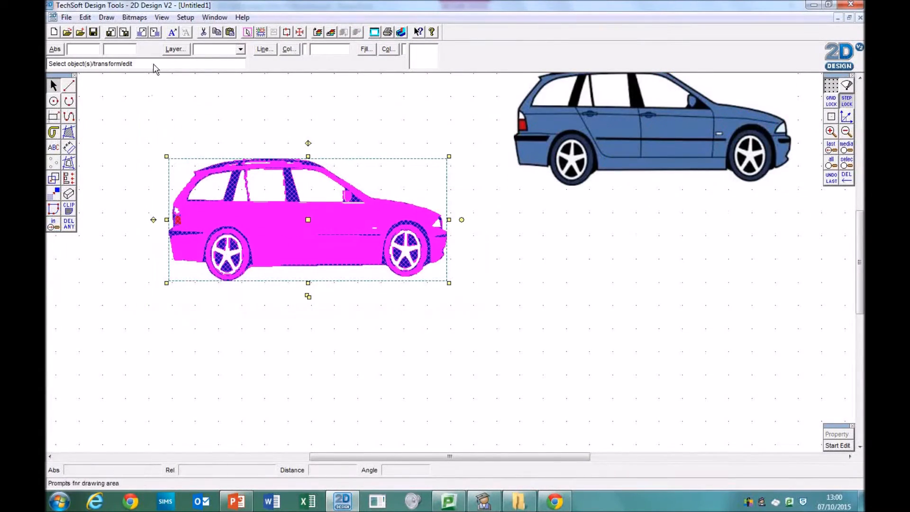
left_click(85, 18)
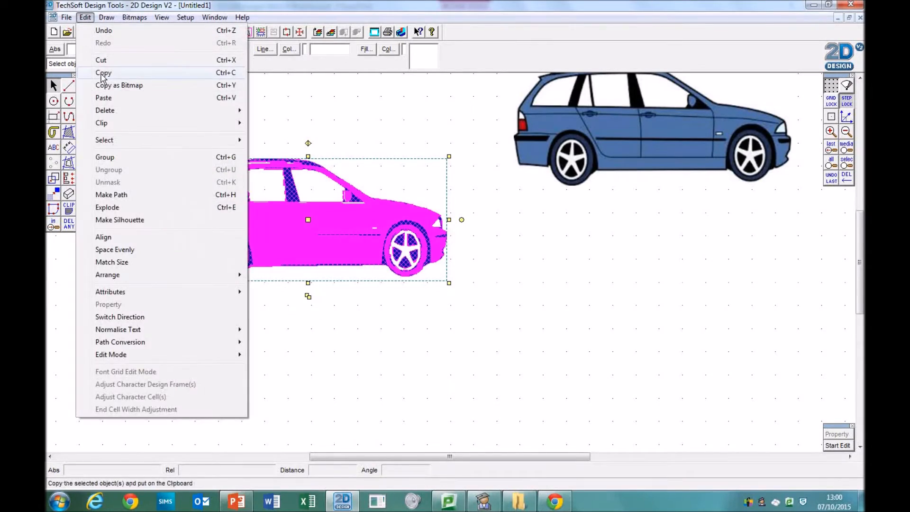
left_click(83, 72)
left_click(236, 501)
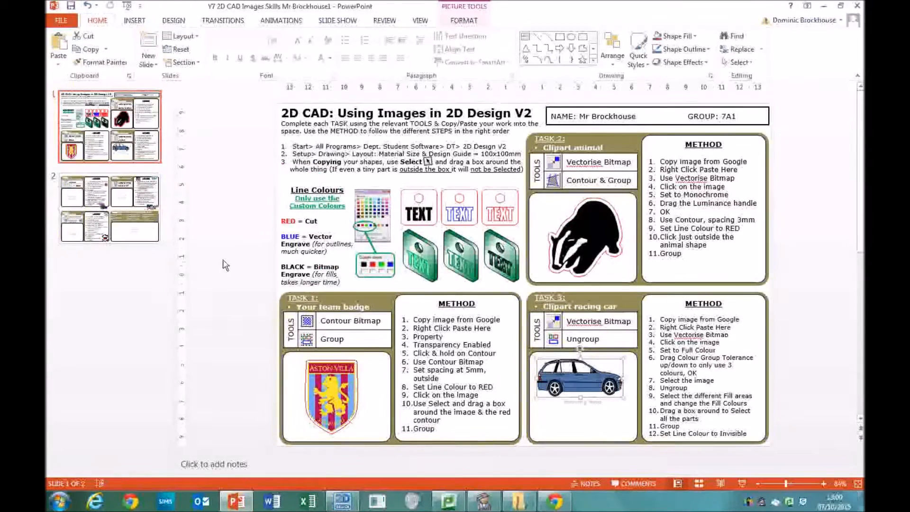
right_click(227, 257)
left_click(266, 277)
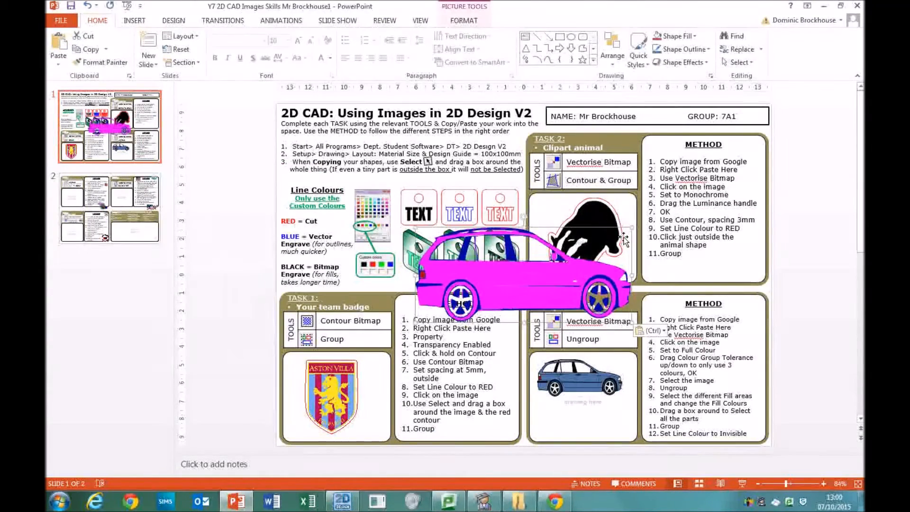
left_click_drag(631, 229, 526, 273)
left_click_drag(480, 299, 583, 411)
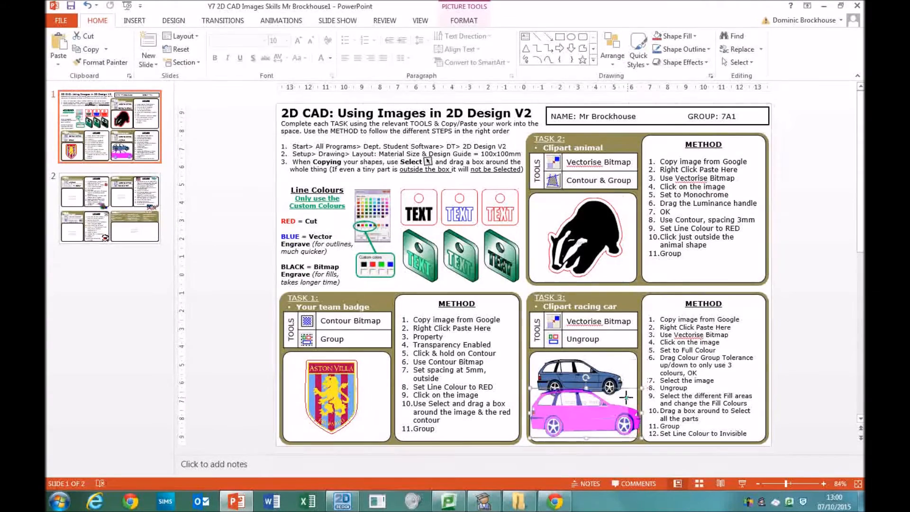
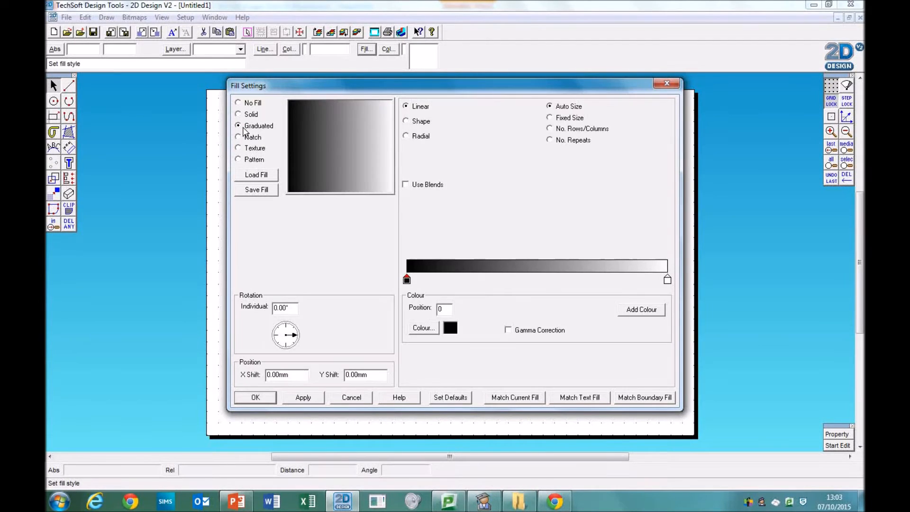
- Build the graduated fill with the custom blue at the start and near the end, white between them, and a light blue stop at position 63
left_click(417, 334)
left_click(447, 279)
left_click(413, 326)
left_click(628, 314)
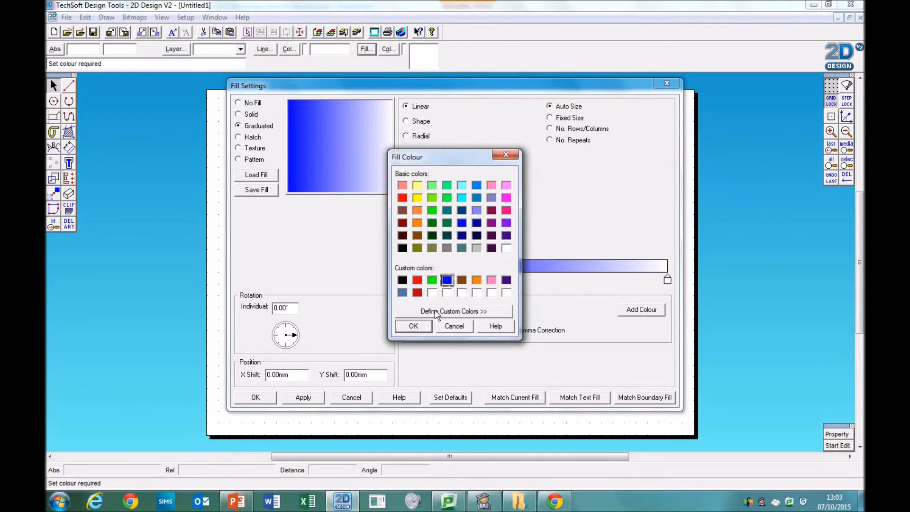
left_click(418, 326)
left_click_drag(666, 280, 644, 279)
left_click(642, 310)
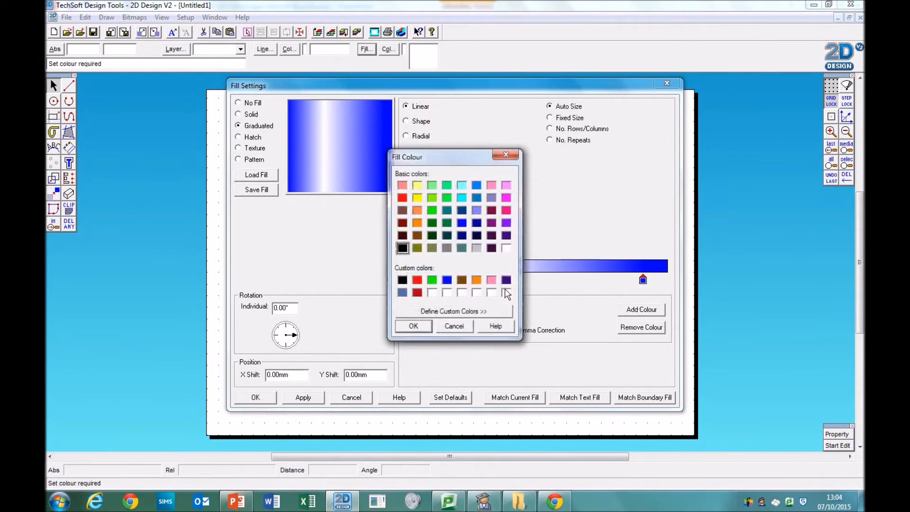
left_click(414, 326)
- Rotate the graduated fill to 29.05°, try the Ellipse shape and set the gradient shape to Rectangle
mouse_move(299, 340)
left_mouse_down()
mouse_move(293, 324)
mouse_move(296, 333)
left_mouse_up()
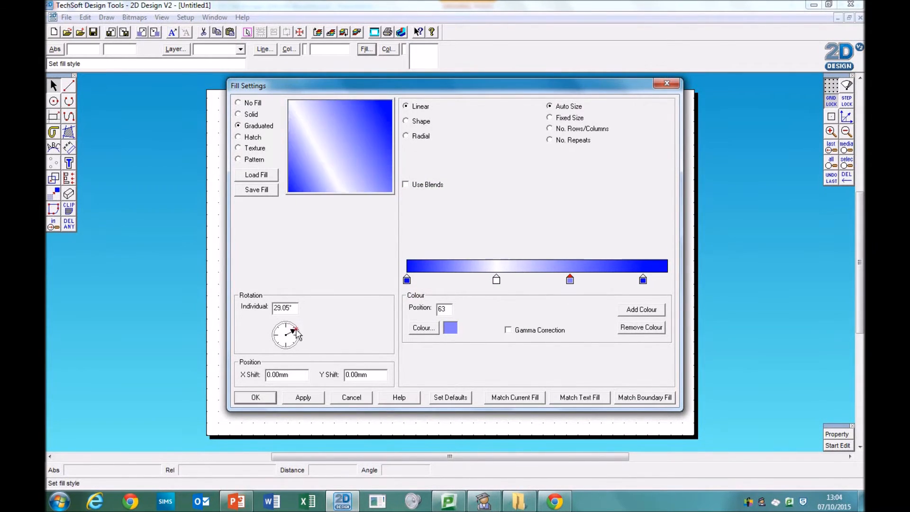
left_click(407, 122)
left_click(480, 129)
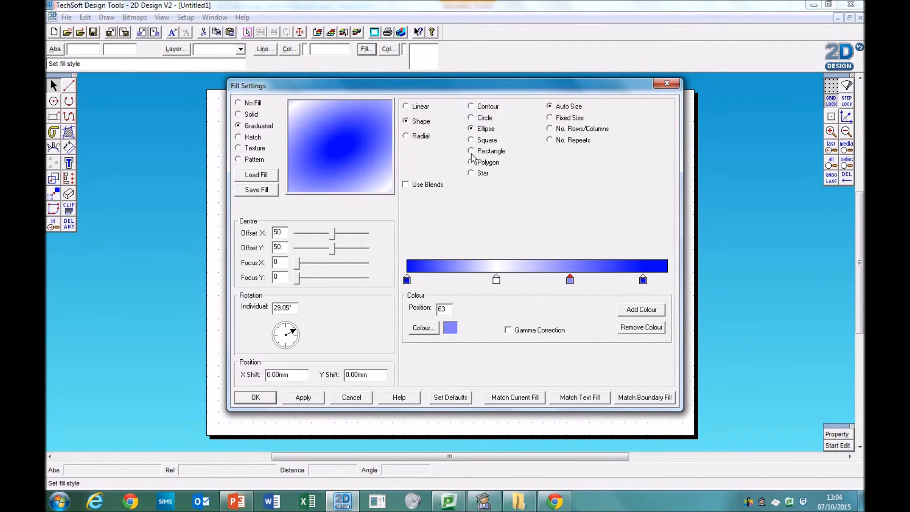
left_click(482, 152)
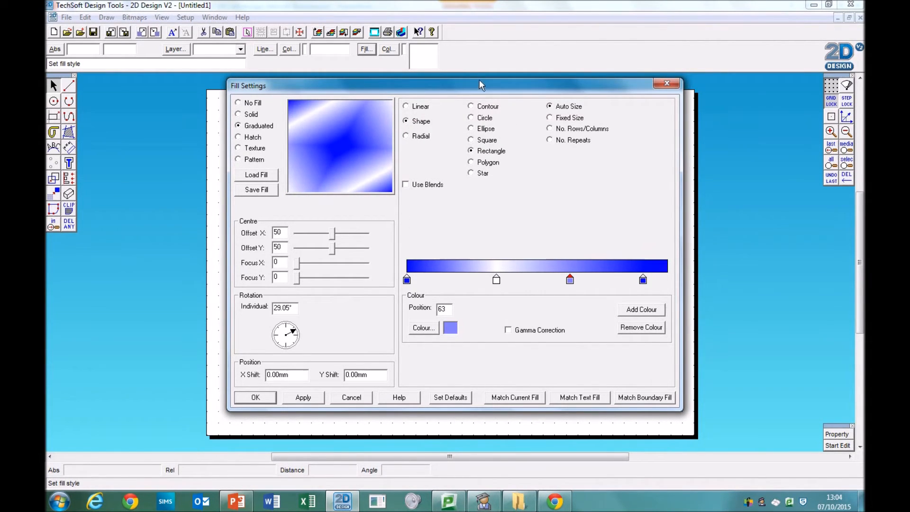
- Set the graduated fill's shape to Circle, apply it to the contour around CBSCDT and send that contour to the back
left_click(474, 107)
left_click(477, 119)
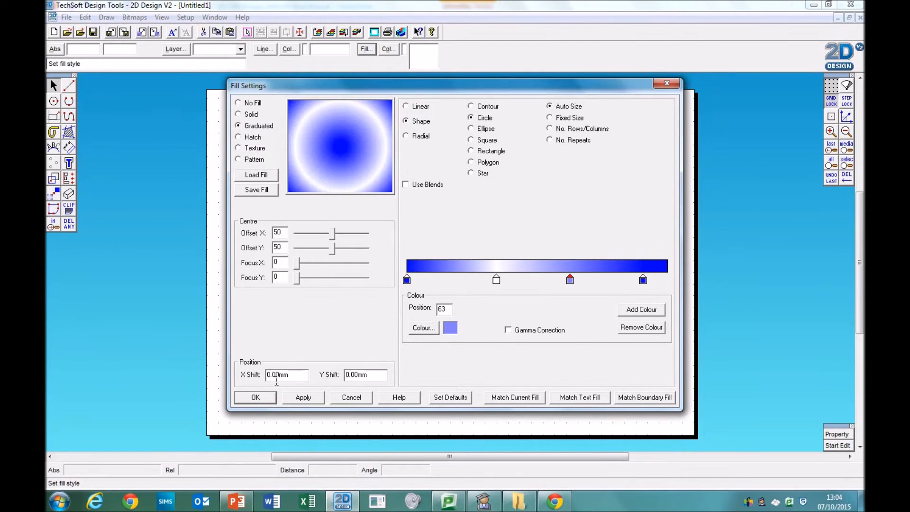
left_click(262, 398)
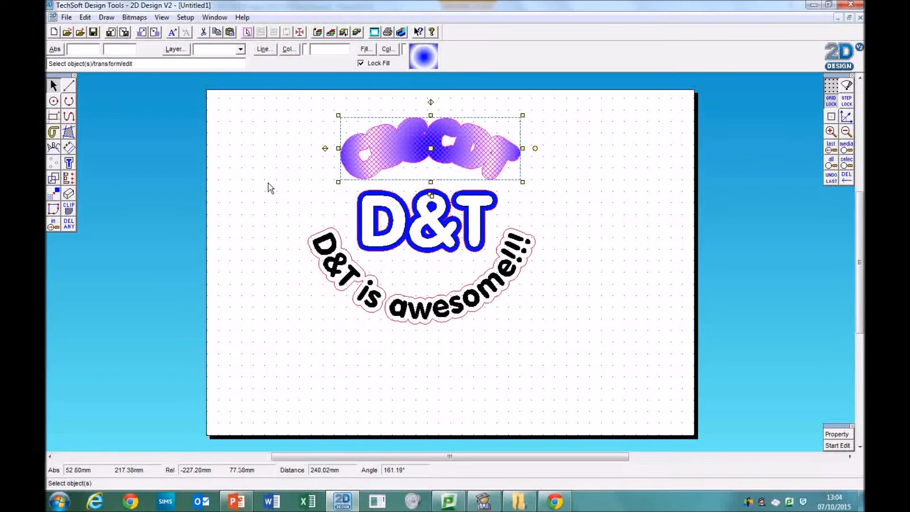
left_click(346, 151)
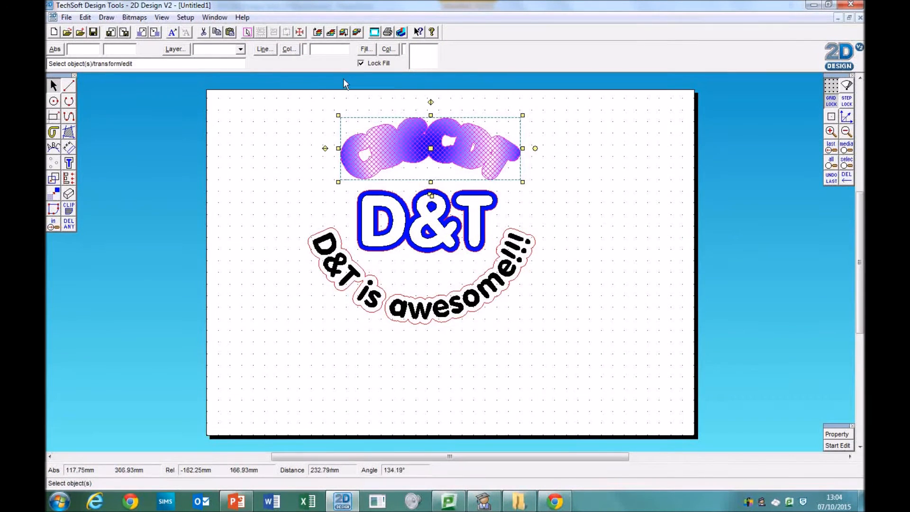
left_click(344, 33)
- Try light grey and white fill colours on the CBSCDT letters and return them to black
left_click(397, 152)
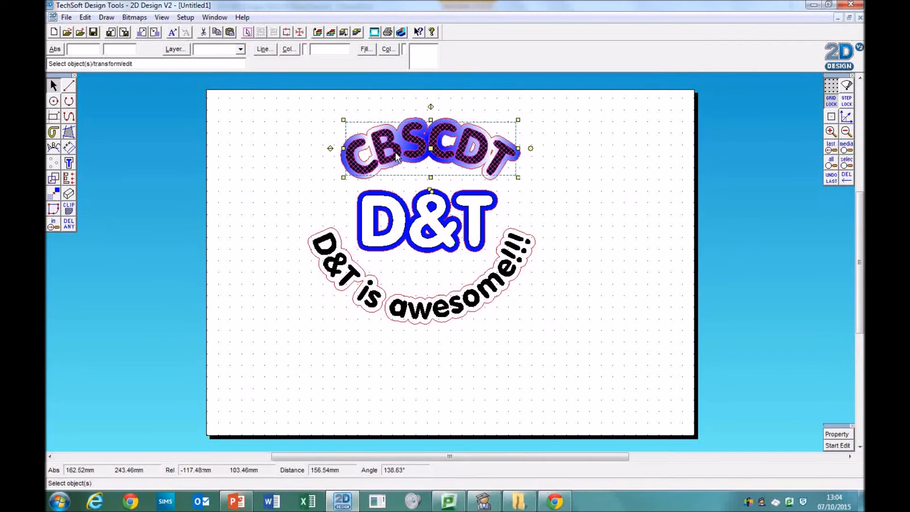
left_click(388, 49)
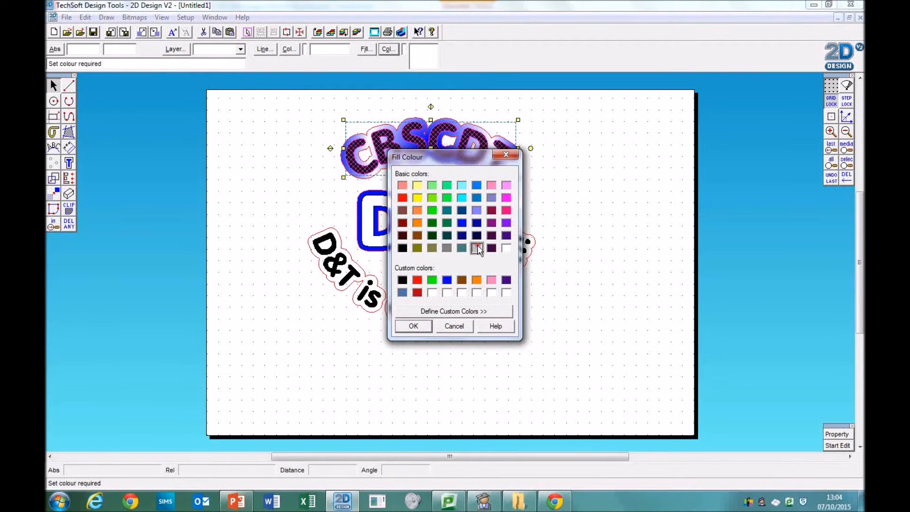
left_click(416, 333)
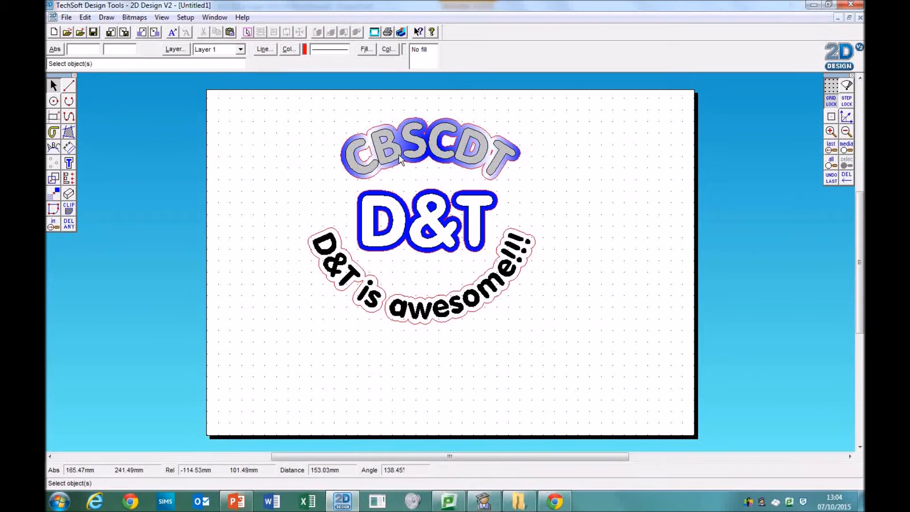
left_click(388, 50)
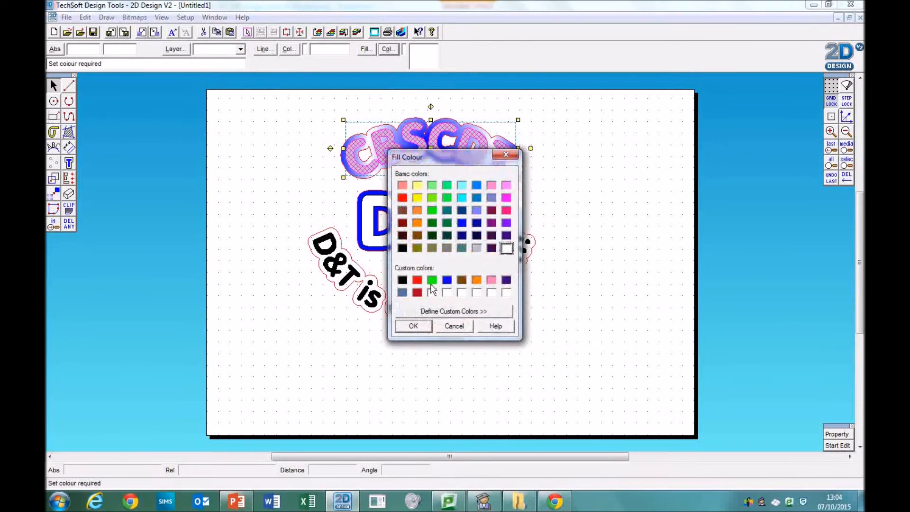
left_click(411, 327)
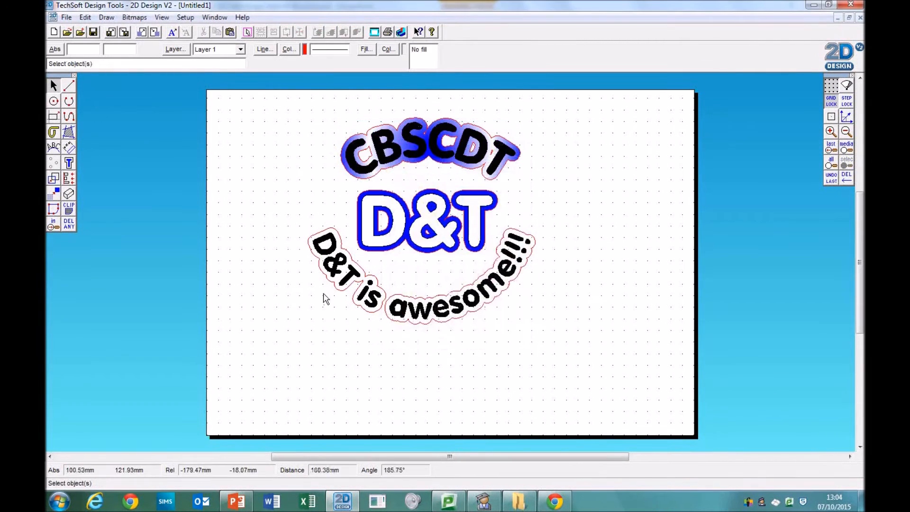
- Fill the contour around "D&T is awesome!!!" with the gold crumpled texture and send it behind the letters
left_click(367, 278)
left_click(366, 50)
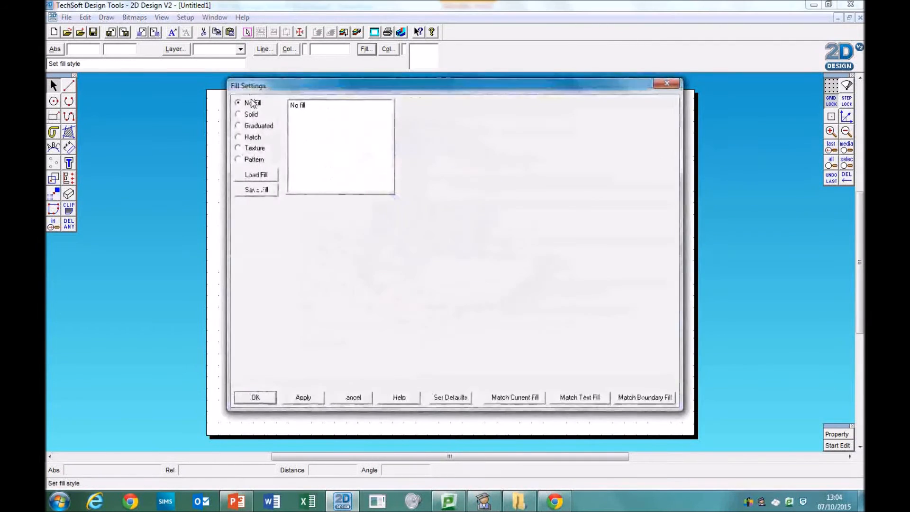
left_click(240, 148)
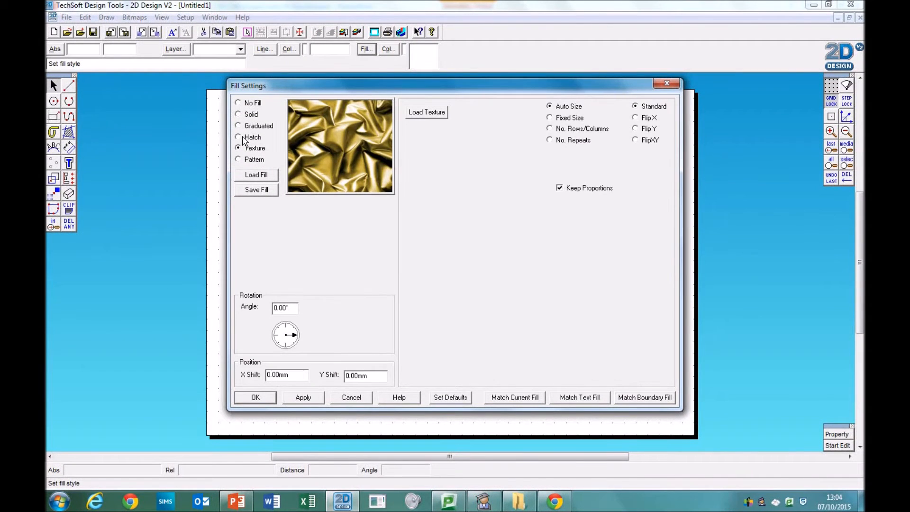
left_click(254, 397)
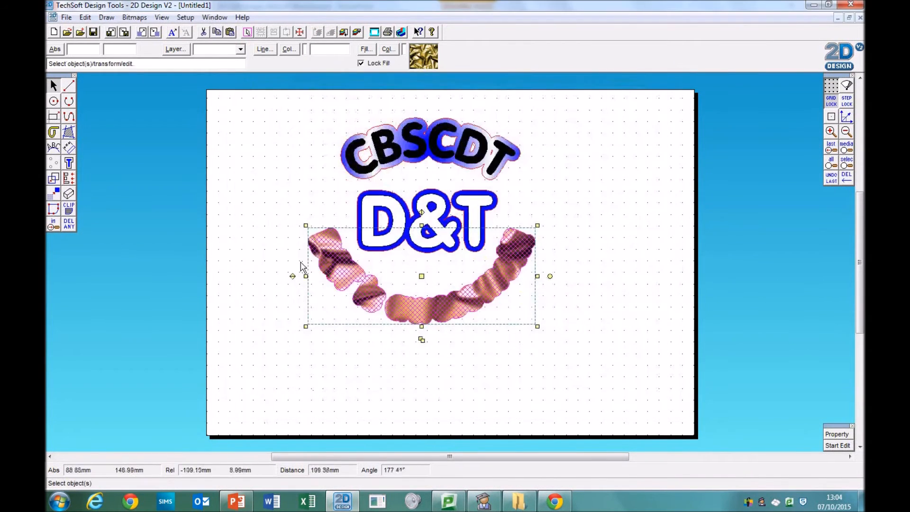
left_click(307, 113)
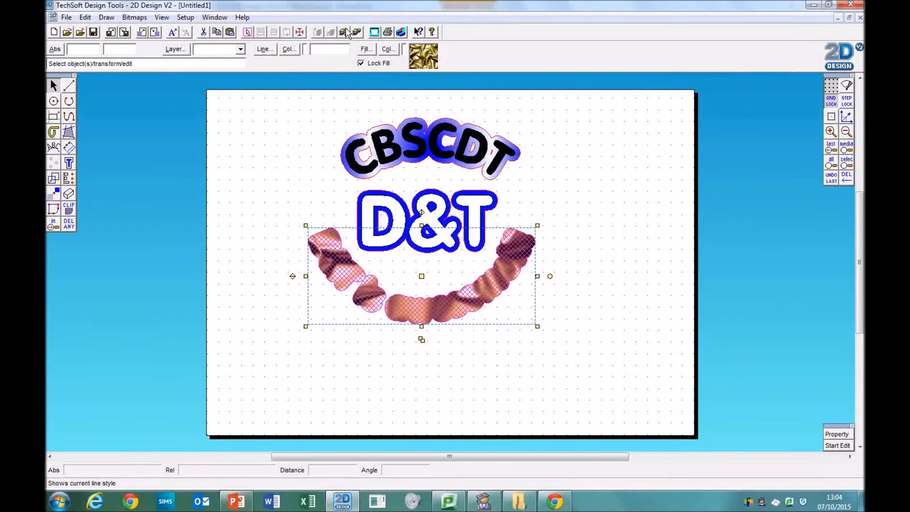
- Set the fill colour of the "D&T is awesome!!!" letters to white
left_click(357, 296)
left_click(333, 266)
left_click(389, 49)
left_click(412, 325)
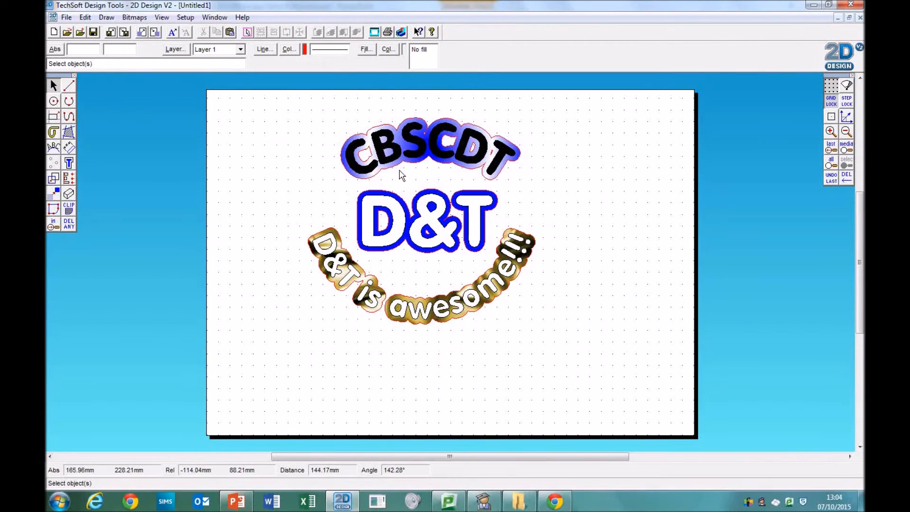
- Select all three lines of contoured text and make their outlines invisible
left_click(397, 170)
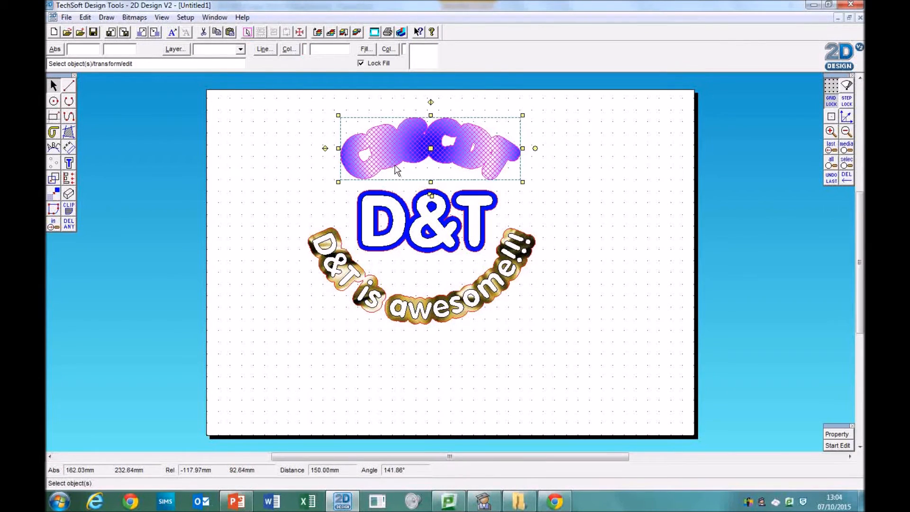
left_click(410, 215)
left_click(301, 223)
mouse_move(267, 105)
left_mouse_down()
mouse_move(519, 284)
mouse_move(591, 353)
left_mouse_up()
left_click(263, 49)
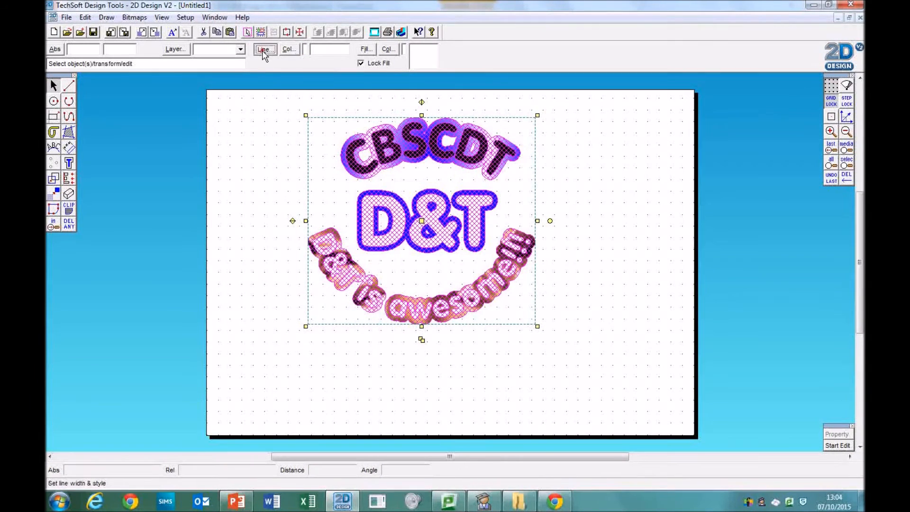
left_click(458, 213)
left_click_drag(463, 241, 460, 231)
left_click(422, 225)
left_click(396, 288)
left_click(233, 216)
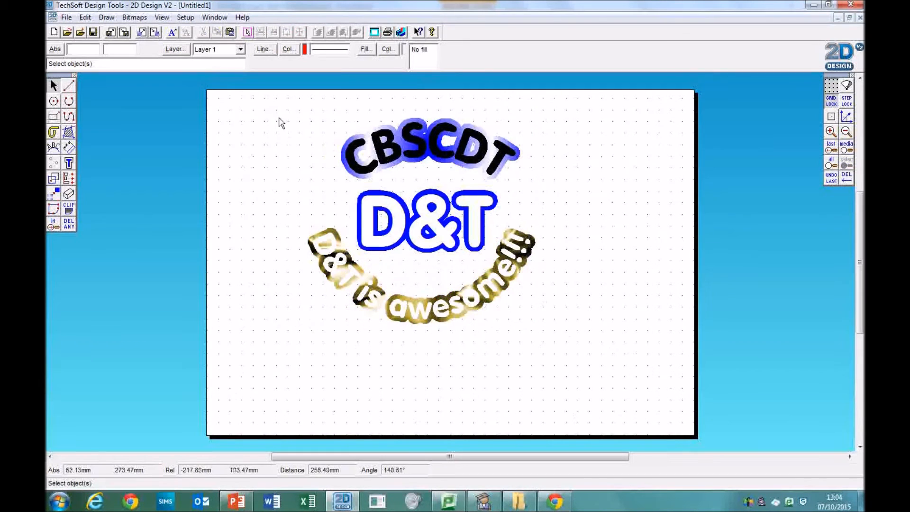
- Copy the whole contour text design into the PowerPoint sheet, shrink it and place it in the Task 5 box
mouse_move(268, 108)
left_mouse_down()
mouse_move(532, 319)
mouse_move(604, 357)
left_mouse_up()
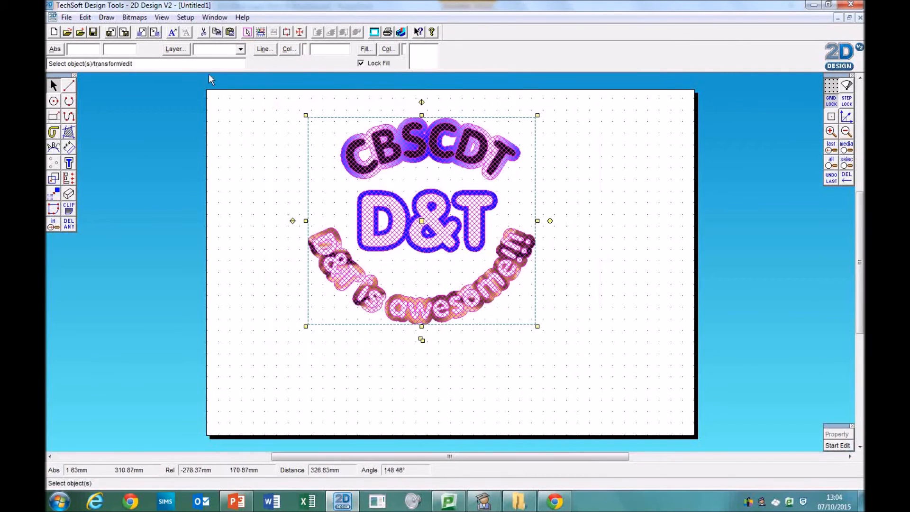
left_click(85, 17)
left_click(91, 71)
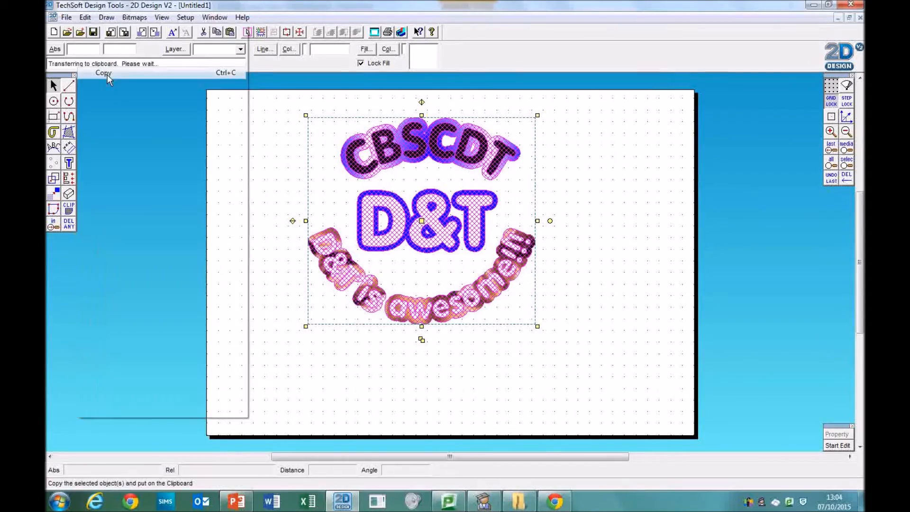
left_click(236, 501)
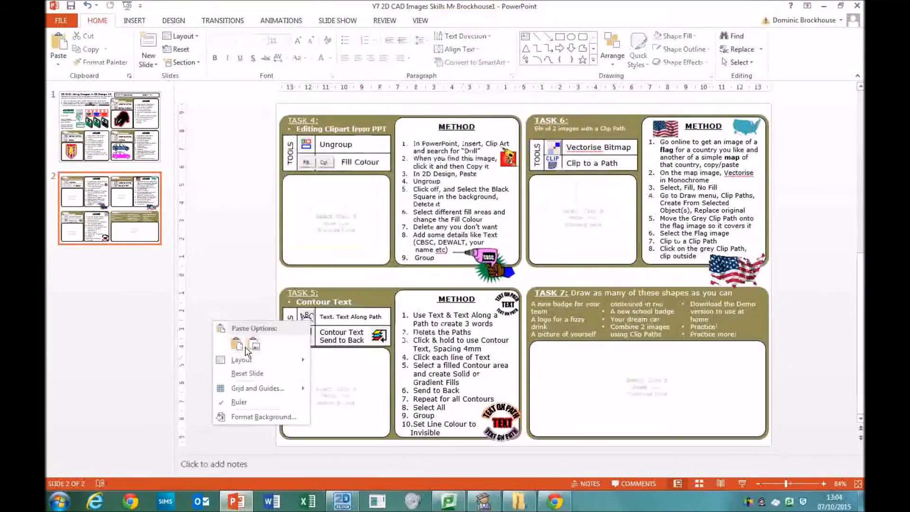
key("ctrl+v")
left_click_drag(699, 435, 402, 182)
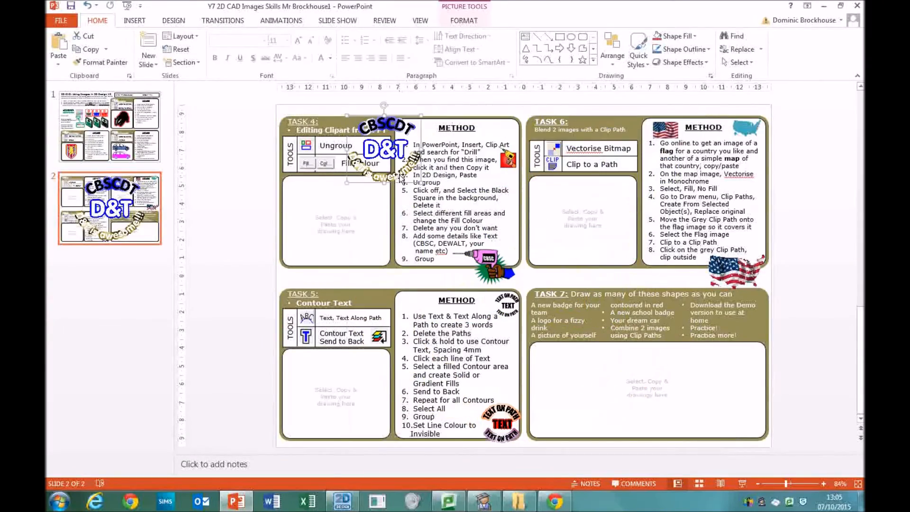
mouse_move(385, 151)
left_mouse_down()
mouse_move(335, 399)
mouse_move(339, 392)
left_mouse_up()
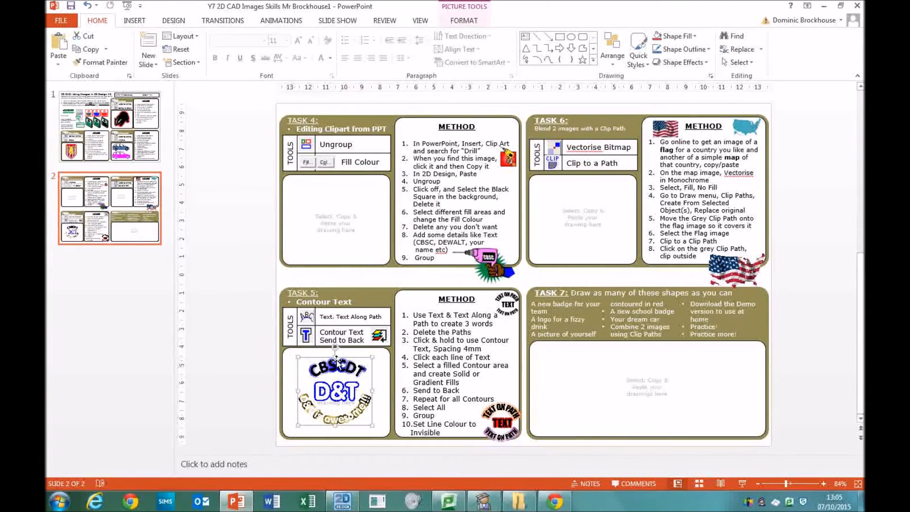
mouse_move(345, 500)
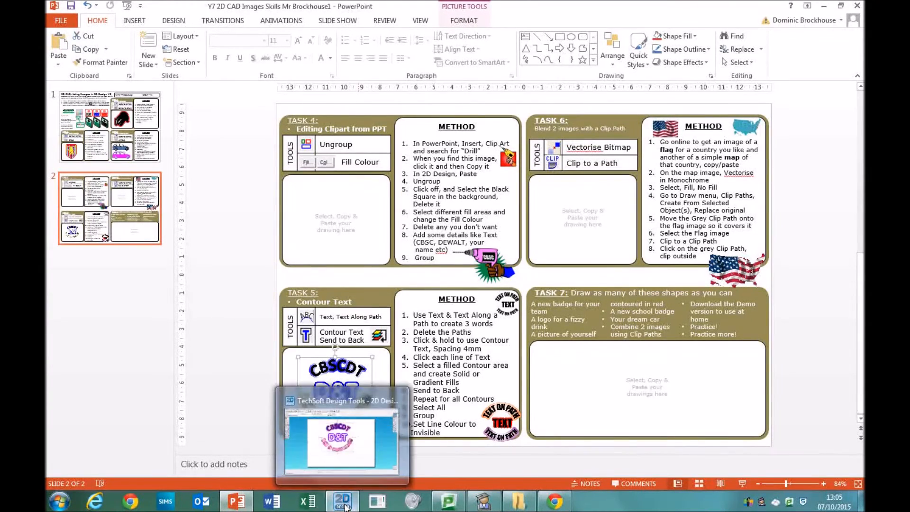
left_click(345, 426)
left_click(403, 290)
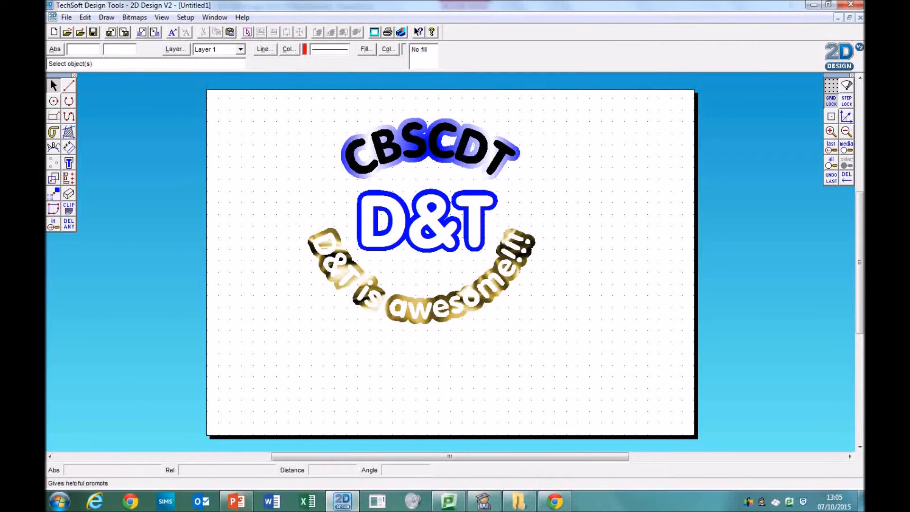
left_click(340, 503)
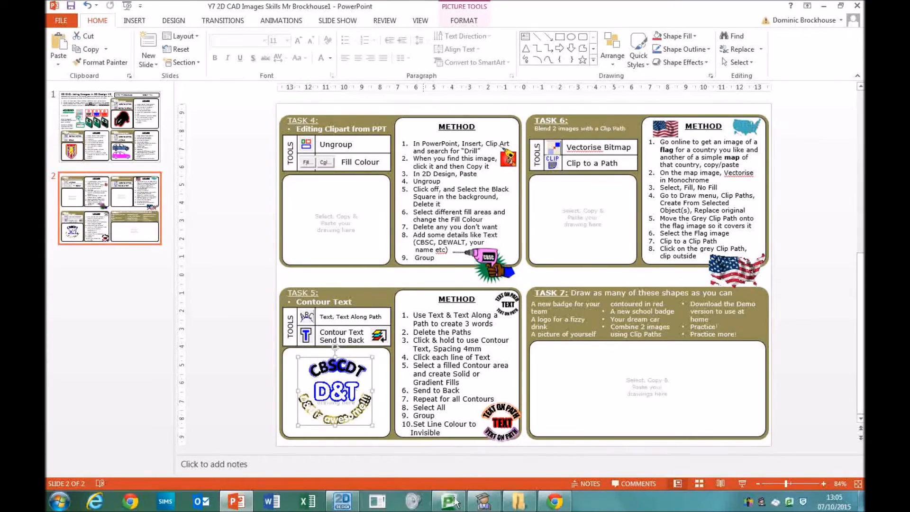
- Switch to Chrome and run a Google image search for "flag jamaica"
left_click(555, 504)
scroll(346, 214, "up", 7)
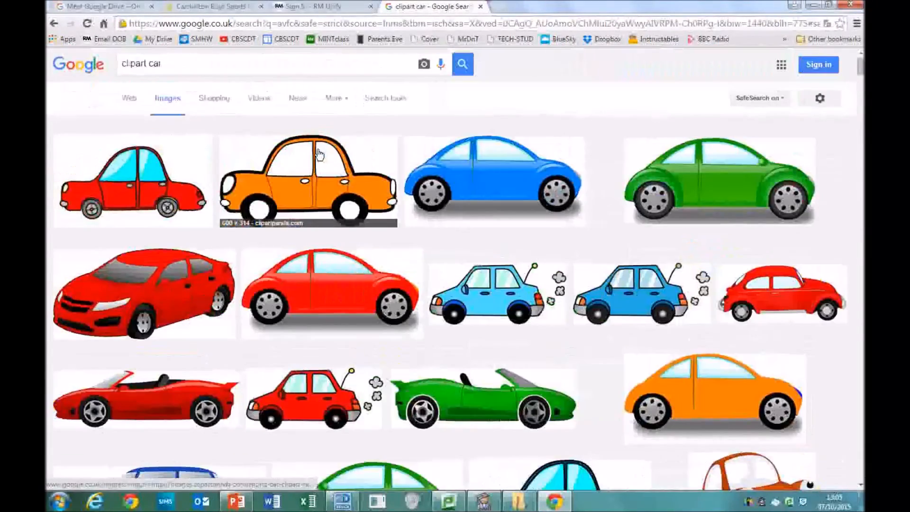
left_click(143, 67)
key("ctrl+a")
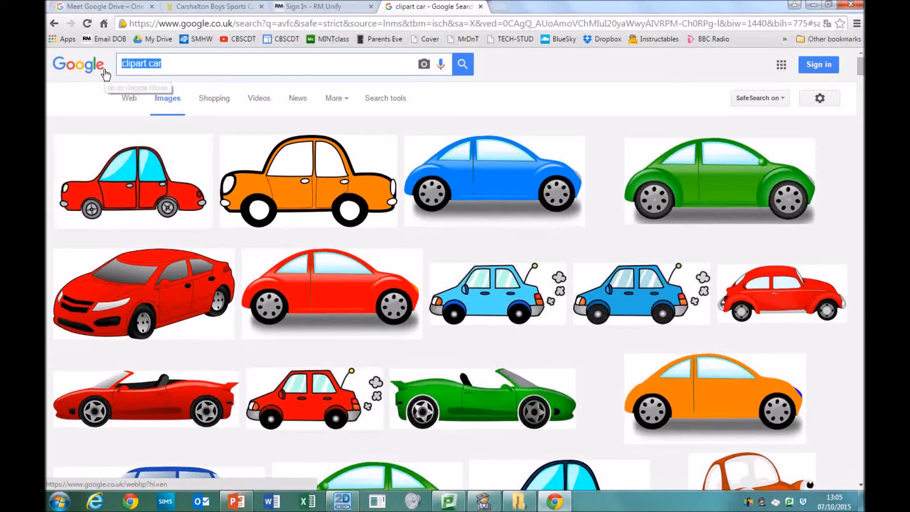
type("flag")
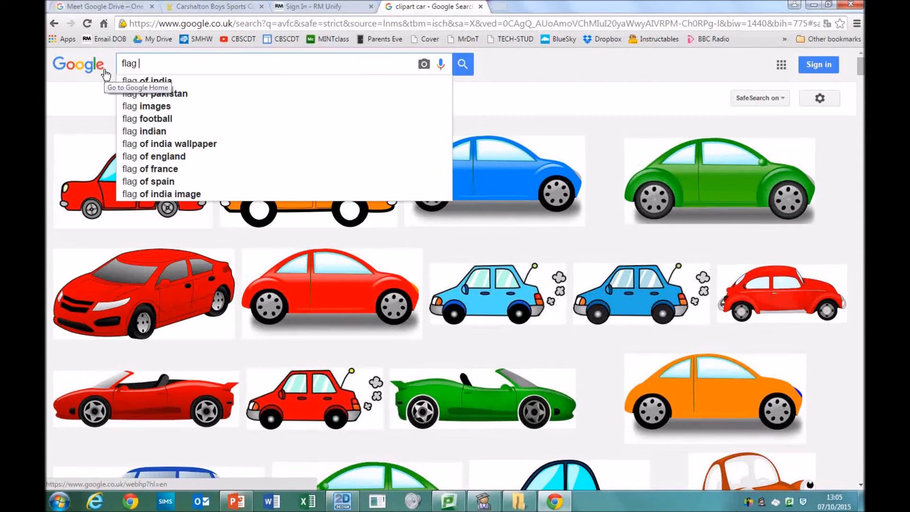
type(" jamaica")
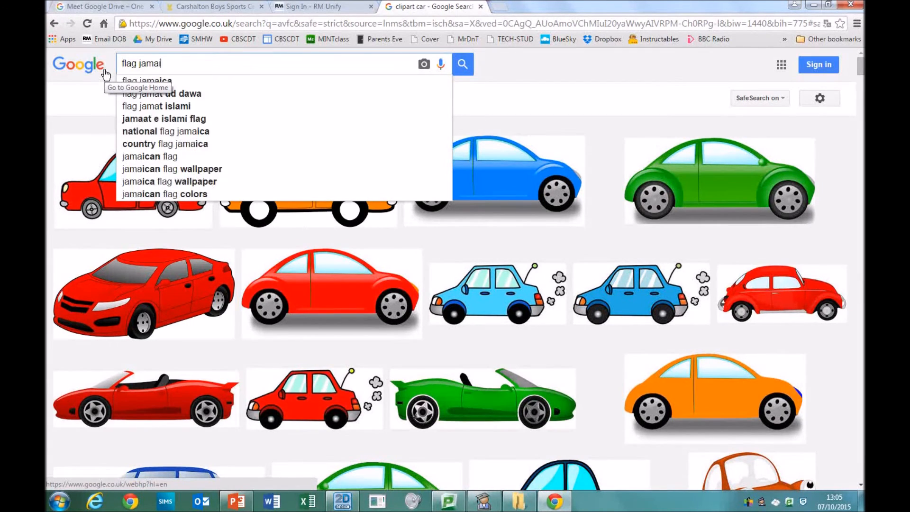
key("Return")
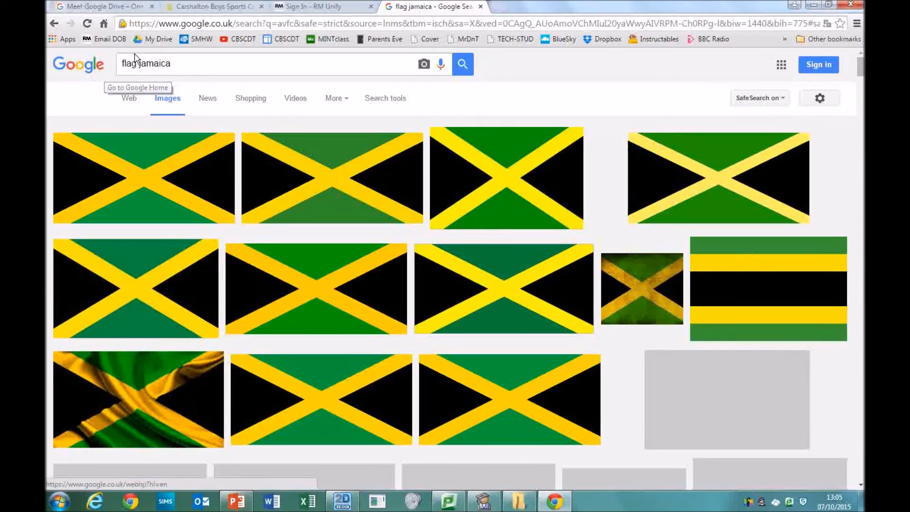
- Copy the image of the waving Jamaican flag from the search results
scroll(350, 272, "down", 3)
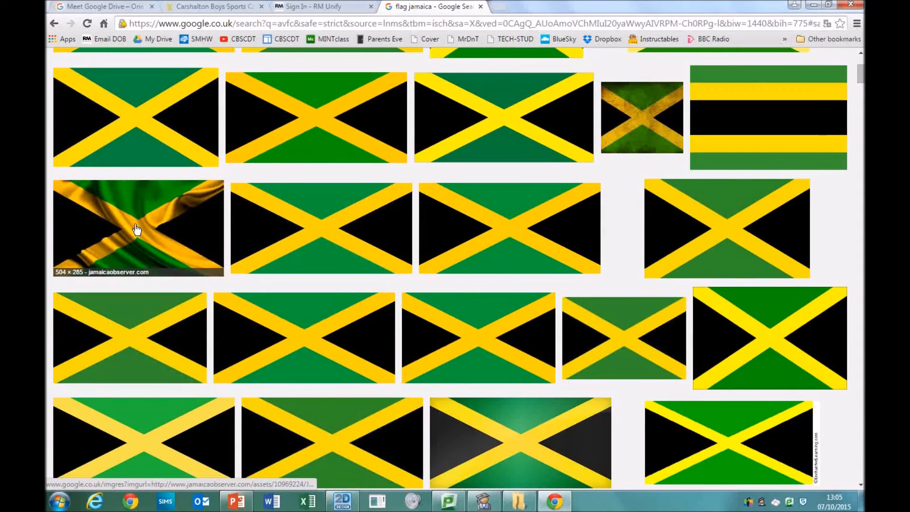
scroll(136, 230, "up", 2)
right_click(133, 342)
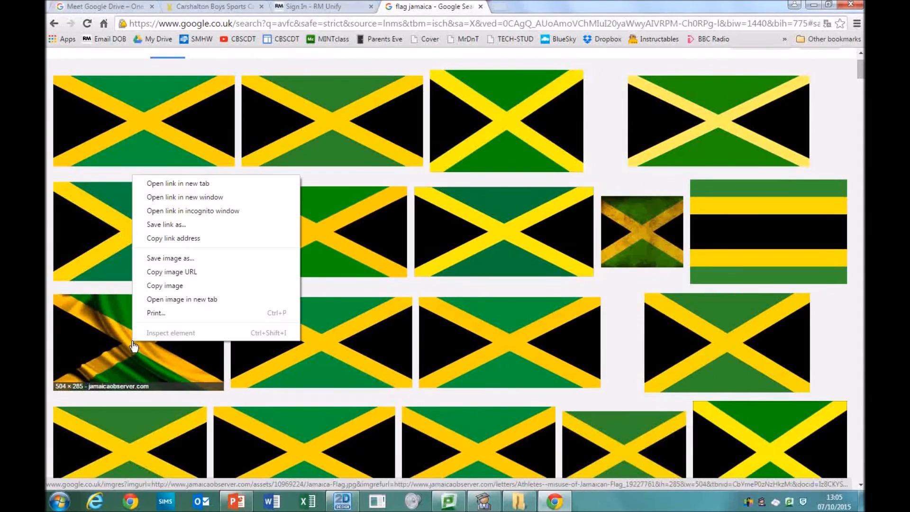
left_click(162, 286)
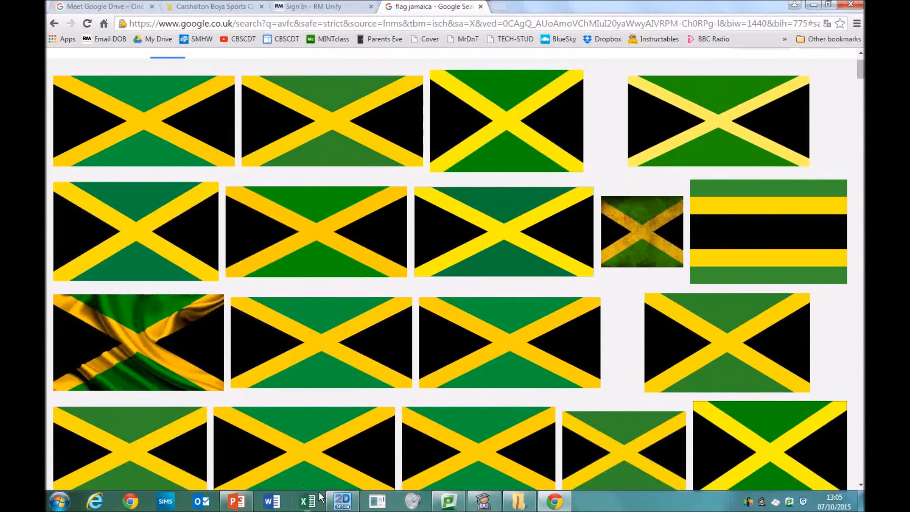
- Switch to 2D Design and delete all of the contour text from the page
left_click(345, 502)
left_click(395, 160)
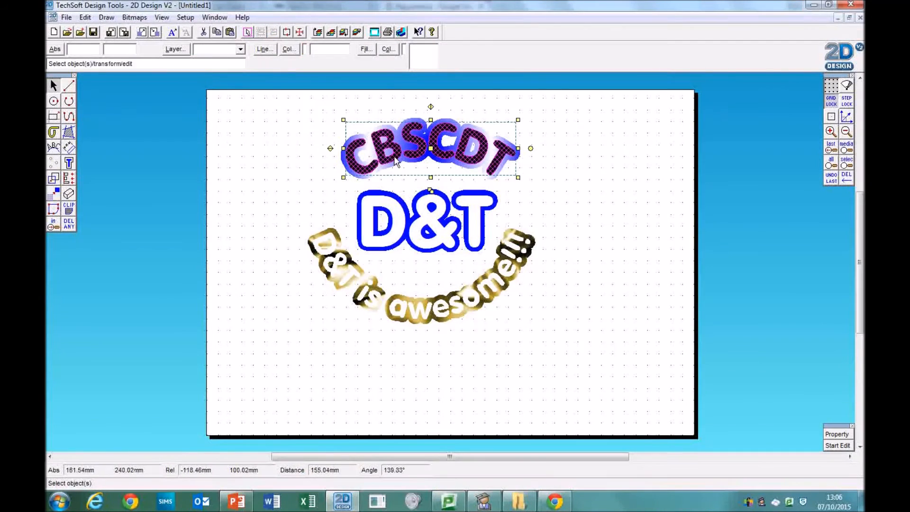
left_click_drag(601, 113, 258, 331)
key("Delete")
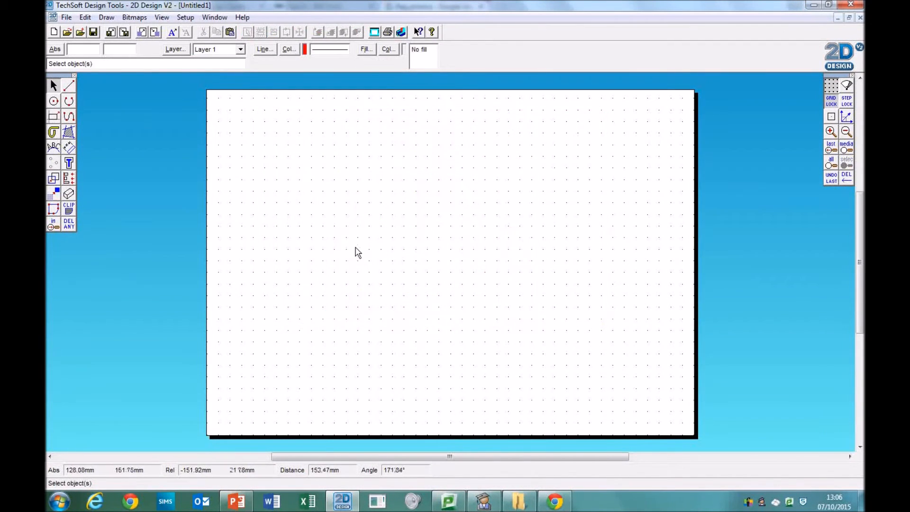
- Paste the copied Jamaican flag image onto the empty page and position it
right_click(352, 234)
left_click(372, 264)
left_click_drag(411, 269, 306, 156)
- Switch to Chrome and run a Google image search for "map jamaica"
left_click(555, 502)
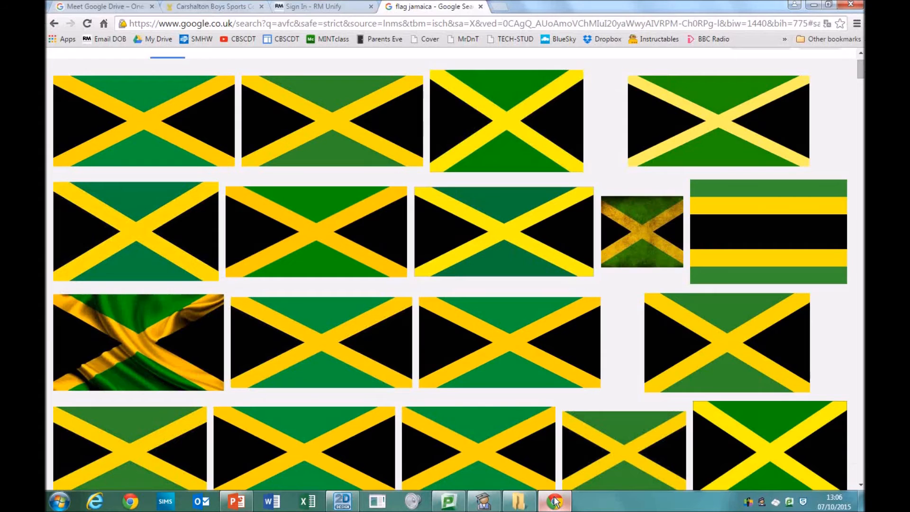
scroll(351, 275, "up", 2)
double_click(132, 63)
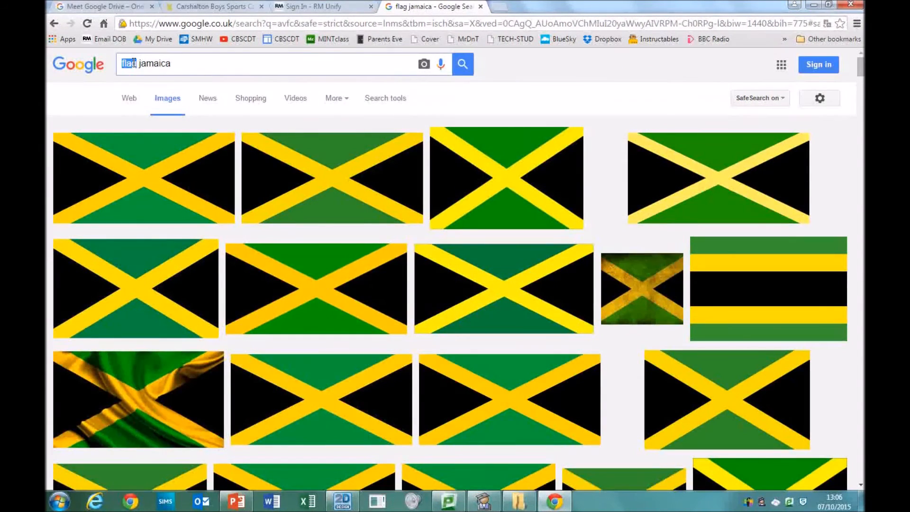
type("map")
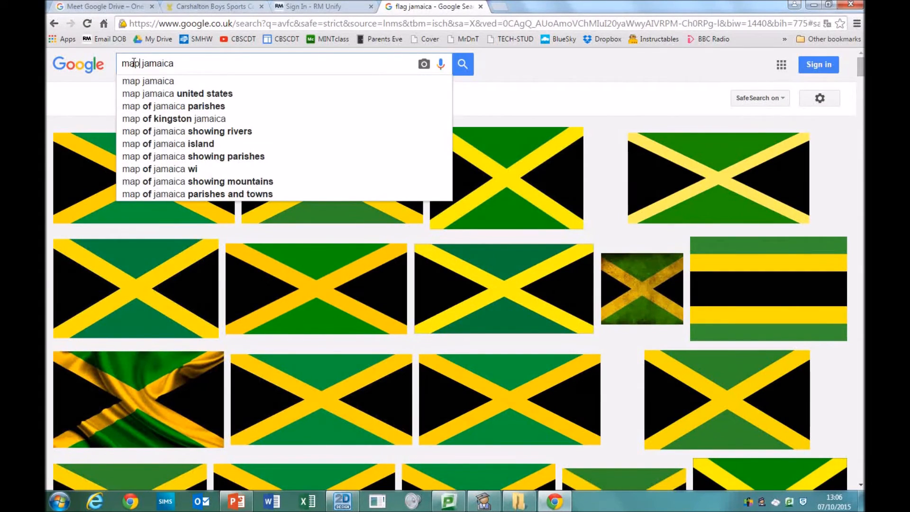
key("Return")
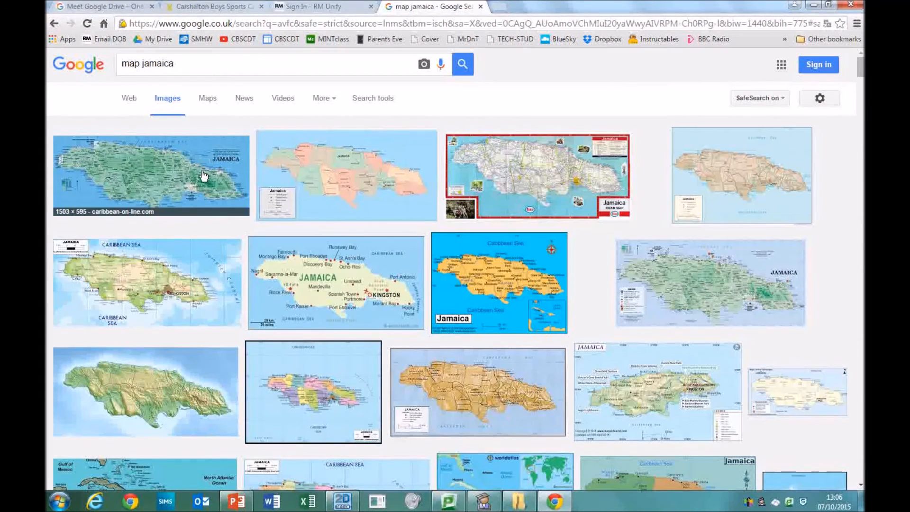
- Look through the Jamaica map images and filter the results to black and white
scroll(401, 287, "down", 7)
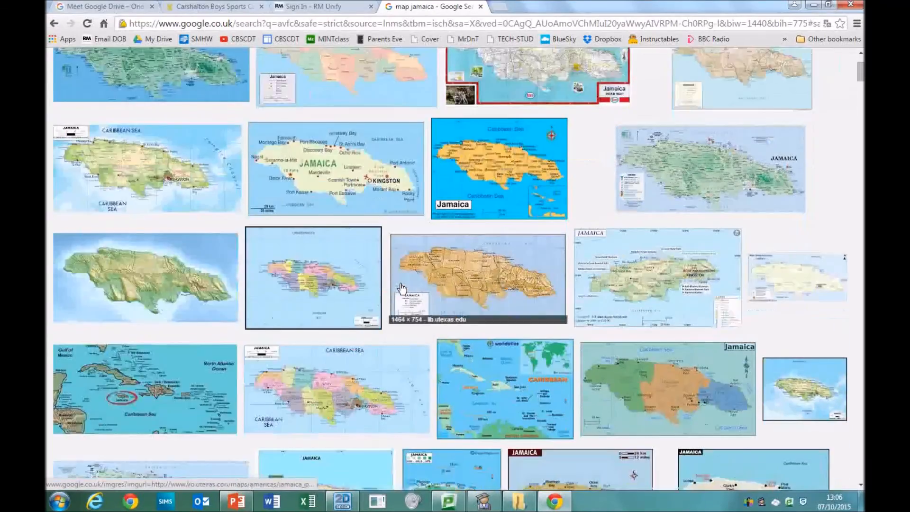
scroll(401, 284, "down", 8)
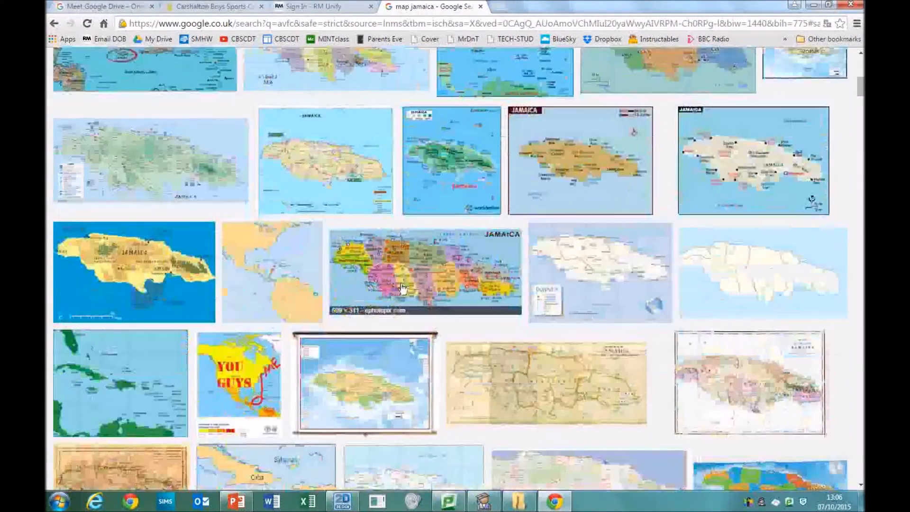
scroll(402, 287, "down", 2)
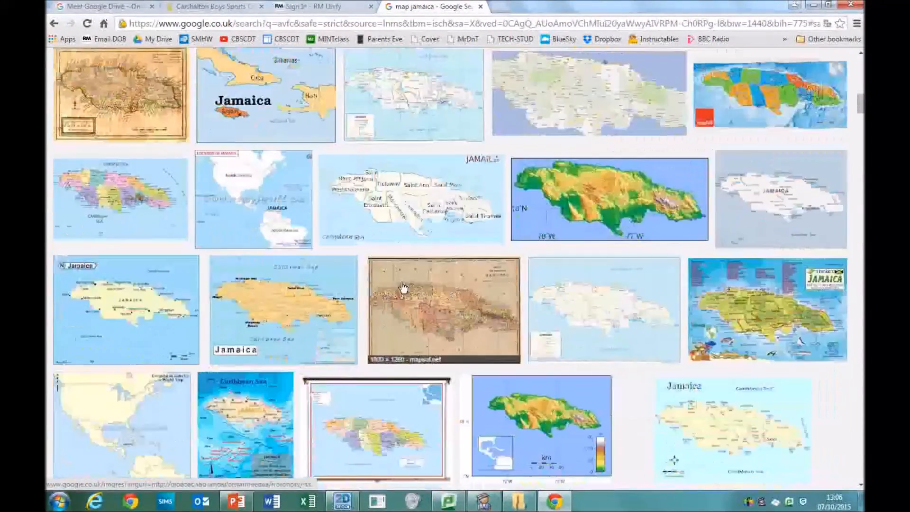
scroll(402, 287, "down", 4)
scroll(446, 281, "up", 8)
scroll(446, 282, "up", 13)
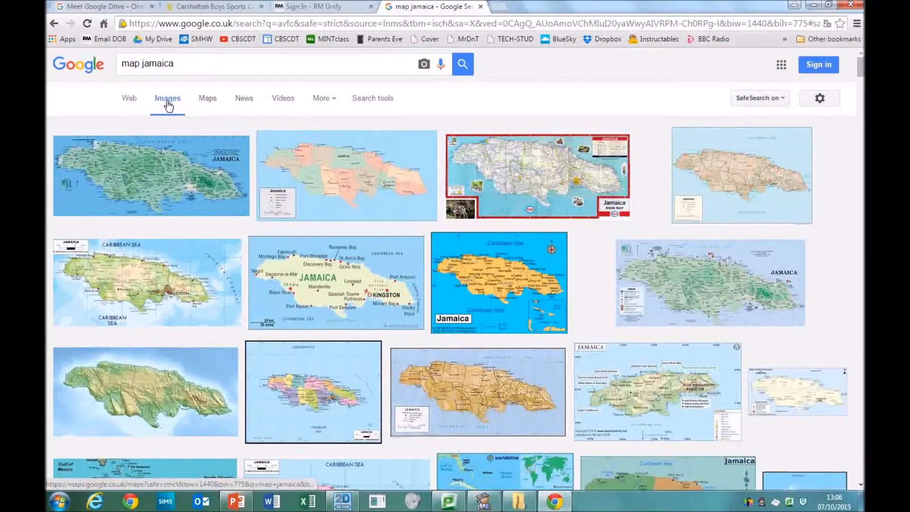
left_click(386, 100)
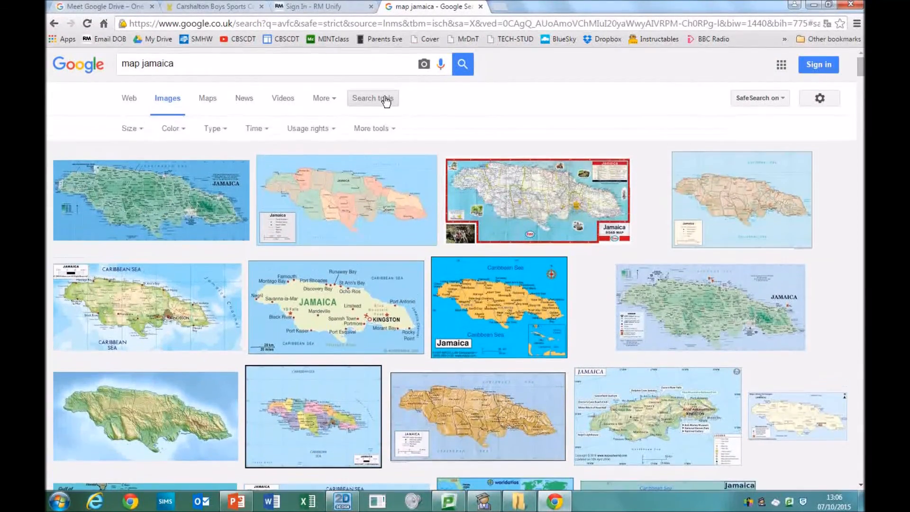
left_click(172, 129)
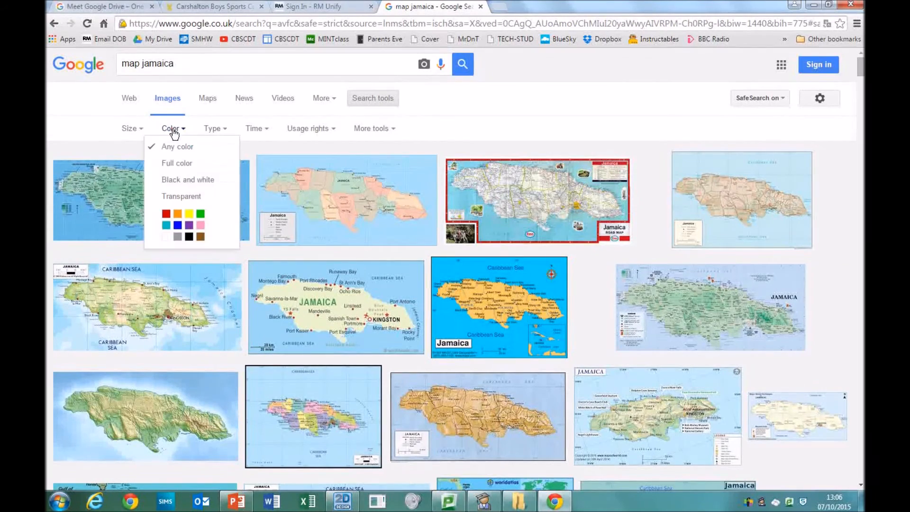
left_click(184, 180)
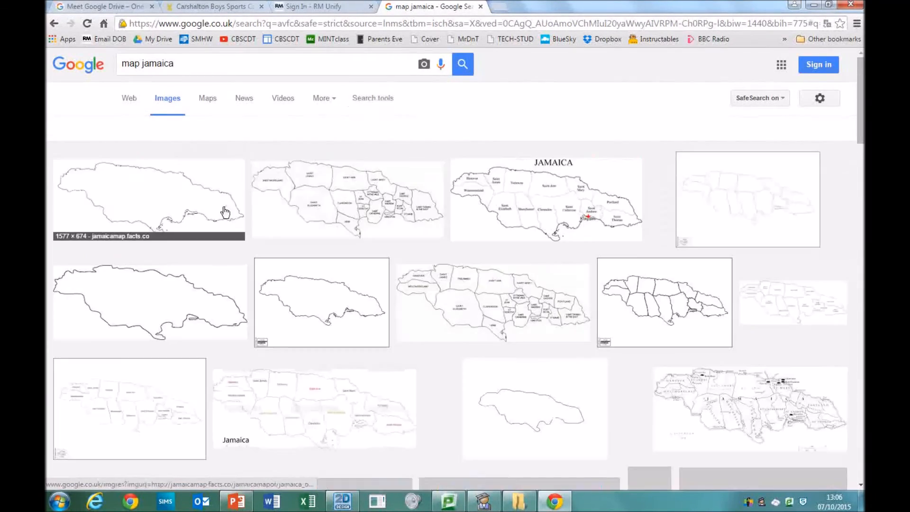
- Find a solid black silhouette map of Jamaica on a white background in the results and copy the image
scroll(374, 291, "down", 3)
scroll(382, 297, "down", 3)
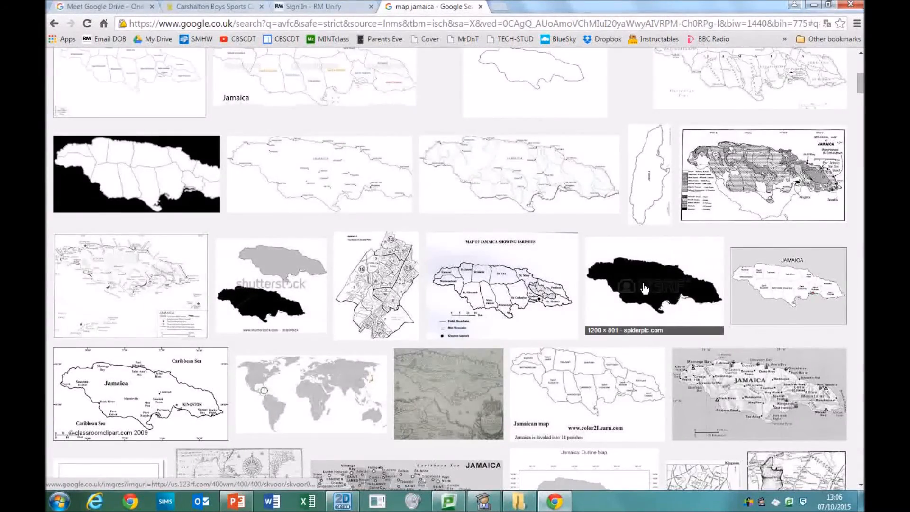
scroll(645, 288, "down", 6)
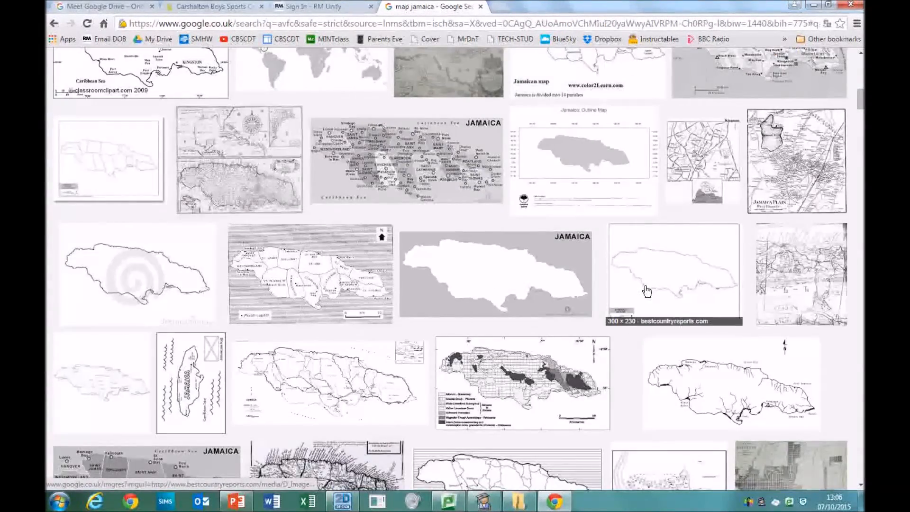
scroll(647, 291, "down", 1)
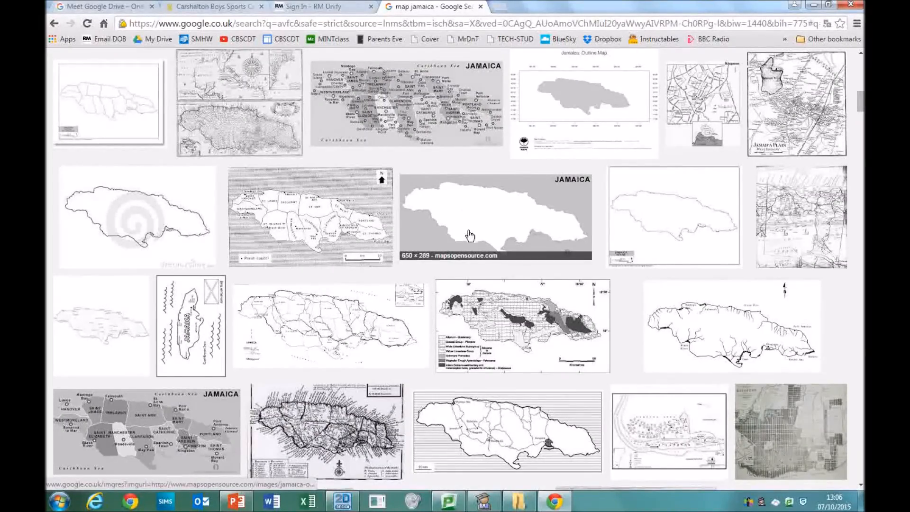
scroll(469, 236, "down", 2)
scroll(469, 236, "up", 3)
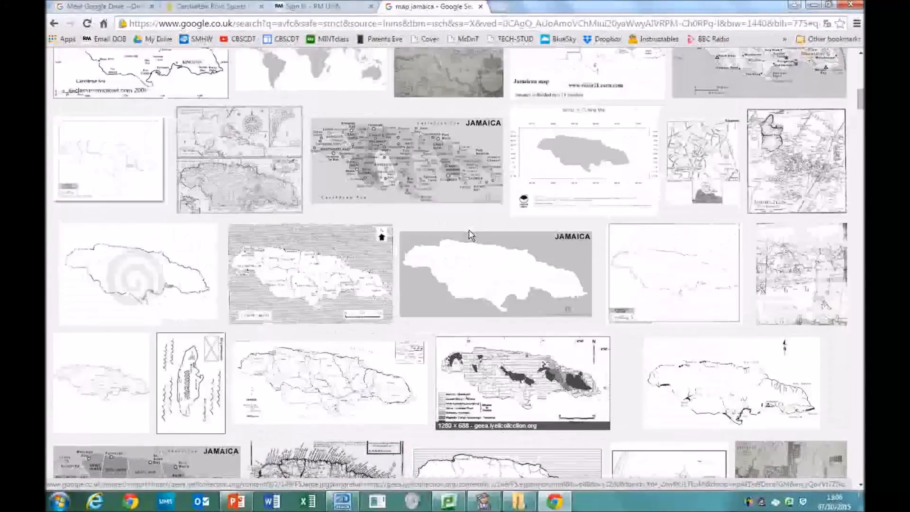
scroll(469, 235, "up", 4)
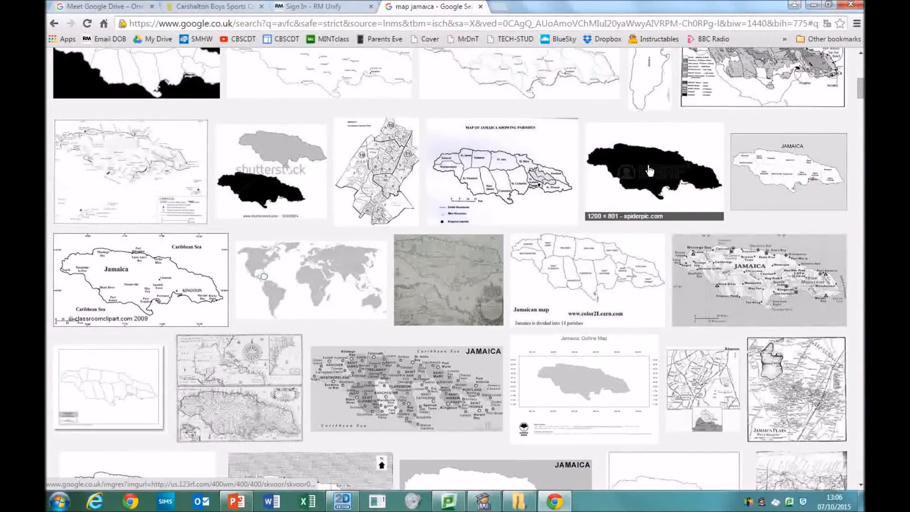
right_click(650, 166)
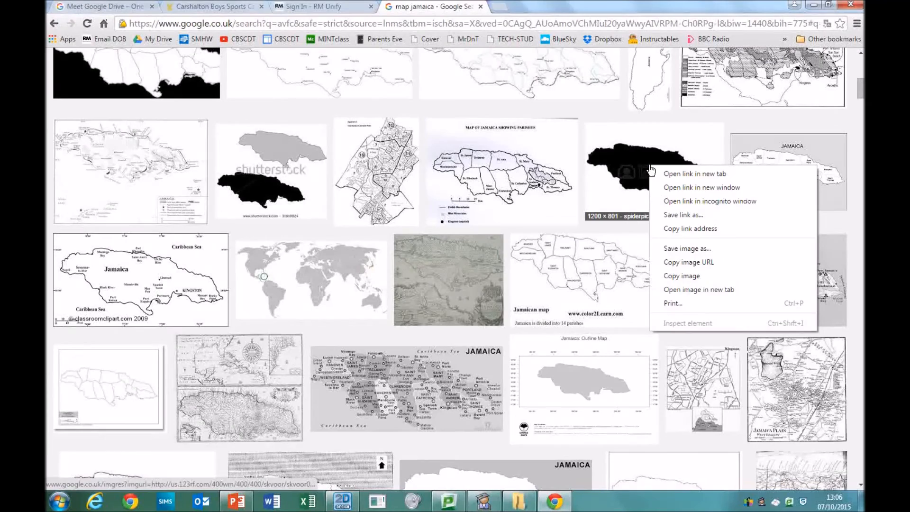
left_click(687, 280)
- Switch to 2D Design, paste the copied map silhouette to the lower right of the flag and deselect it
left_click(343, 501)
right_click(476, 202)
left_click(512, 230)
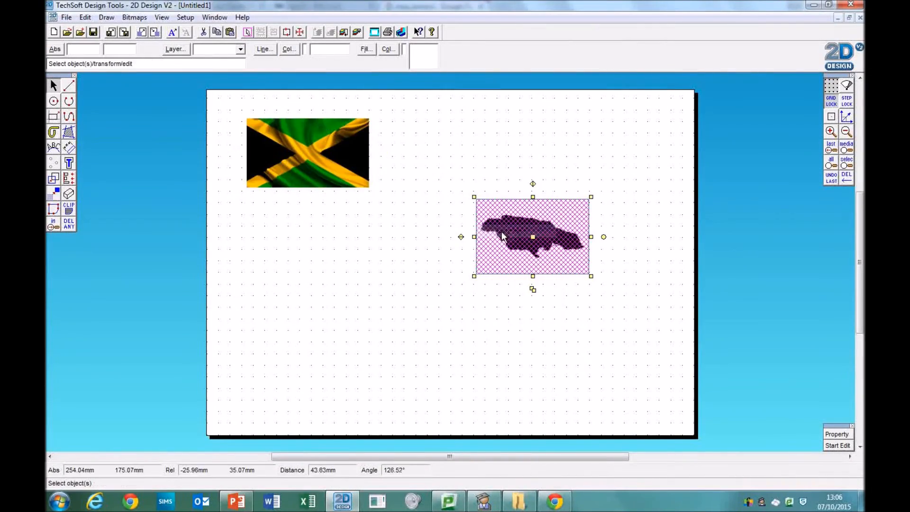
left_click(410, 269)
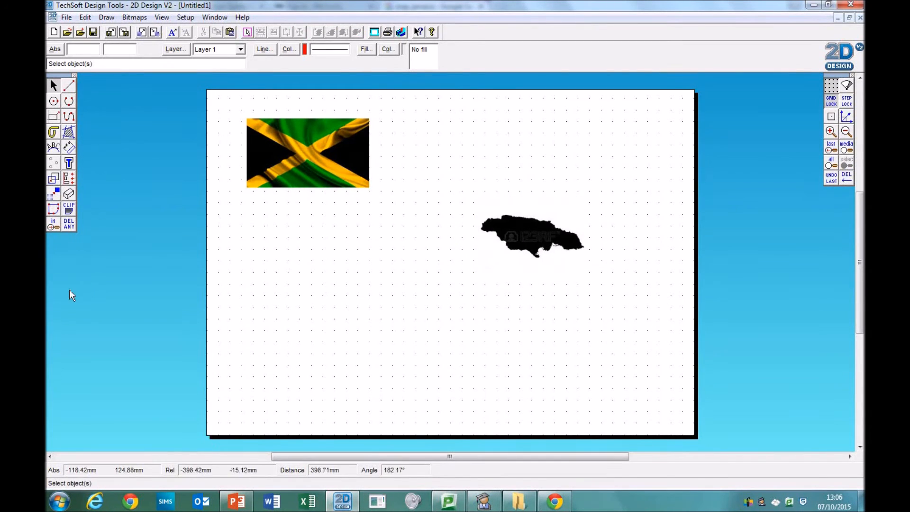
- Switch to PowerPoint and review Task 6 method steps 2 and 3 on vectorising the map and its fill
left_click(236, 501)
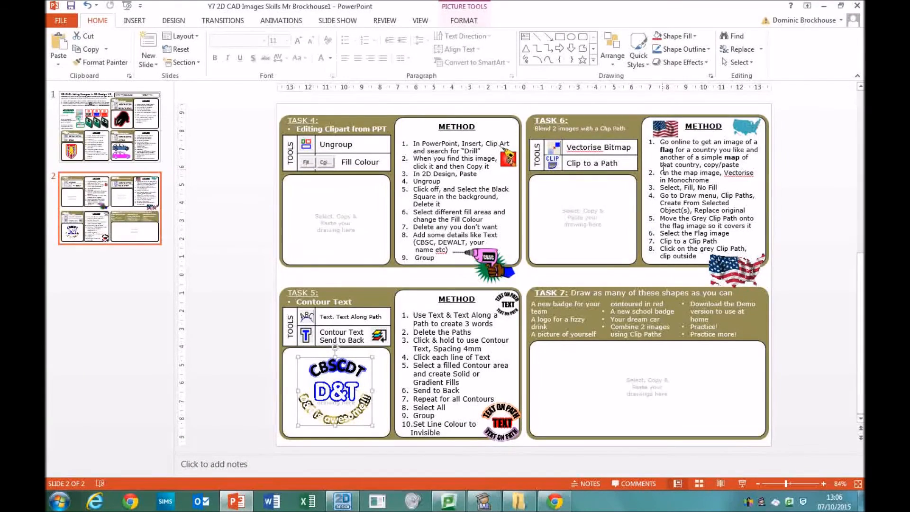
left_click_drag(661, 173, 739, 182)
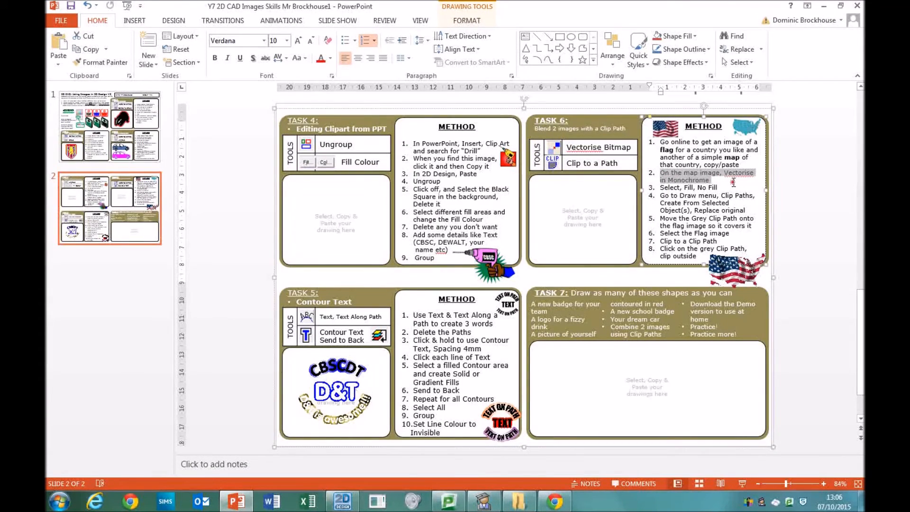
left_click_drag(726, 185, 724, 186)
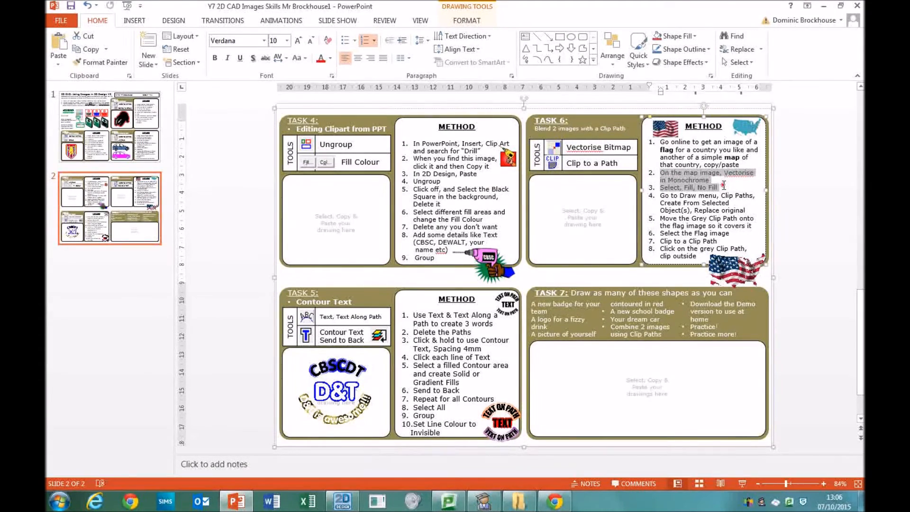
- Switch to 2D Design and vectorise the map bitmap in Monochrome with luminance 147 and the default vectorisation settings
left_click(355, 506)
left_click(542, 238)
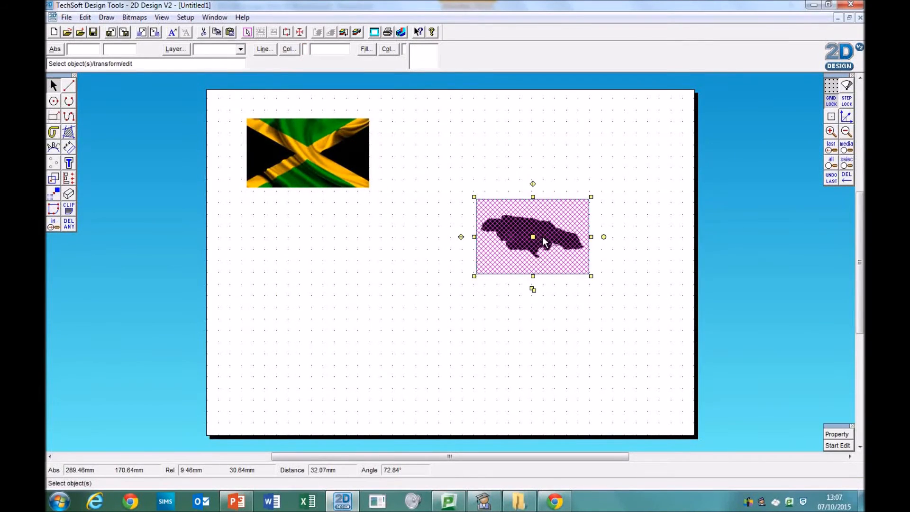
left_click(53, 194)
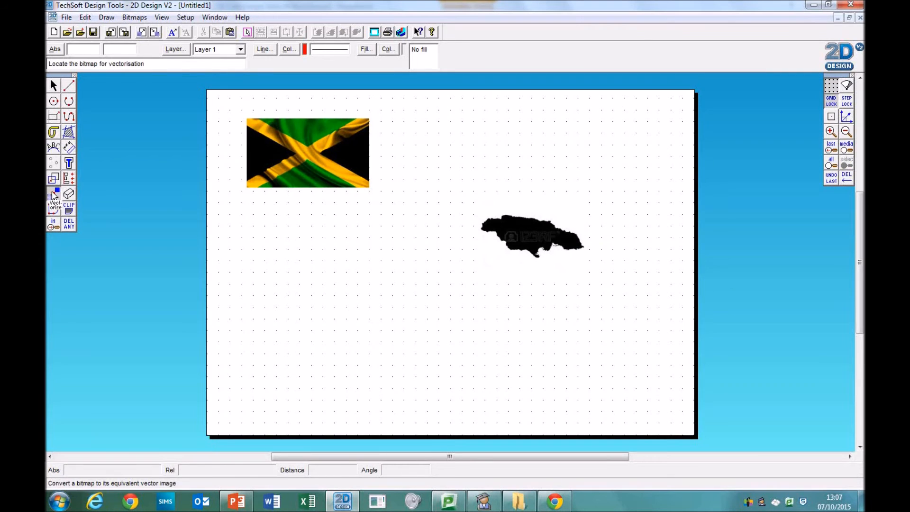
left_click(542, 233)
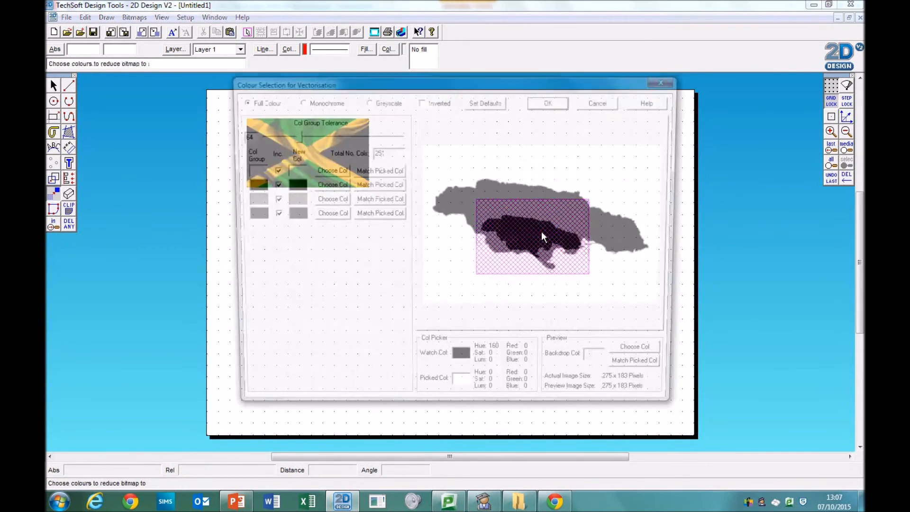
left_click(305, 102)
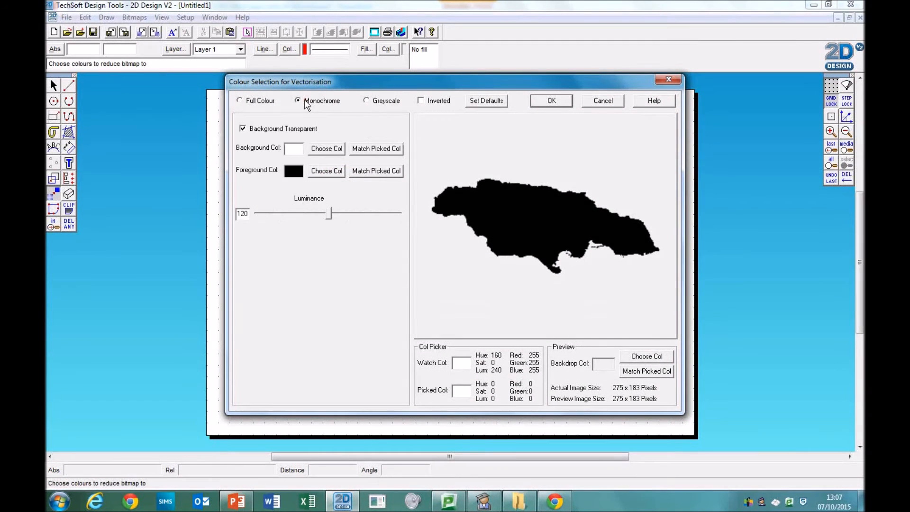
mouse_move(331, 214)
left_mouse_down()
mouse_move(360, 211)
mouse_move(315, 210)
mouse_move(346, 204)
left_mouse_up()
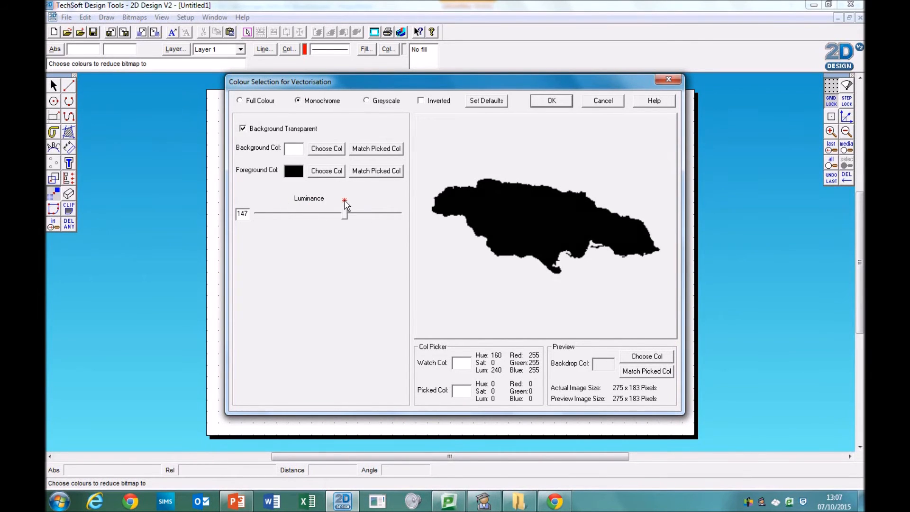
left_click(555, 102)
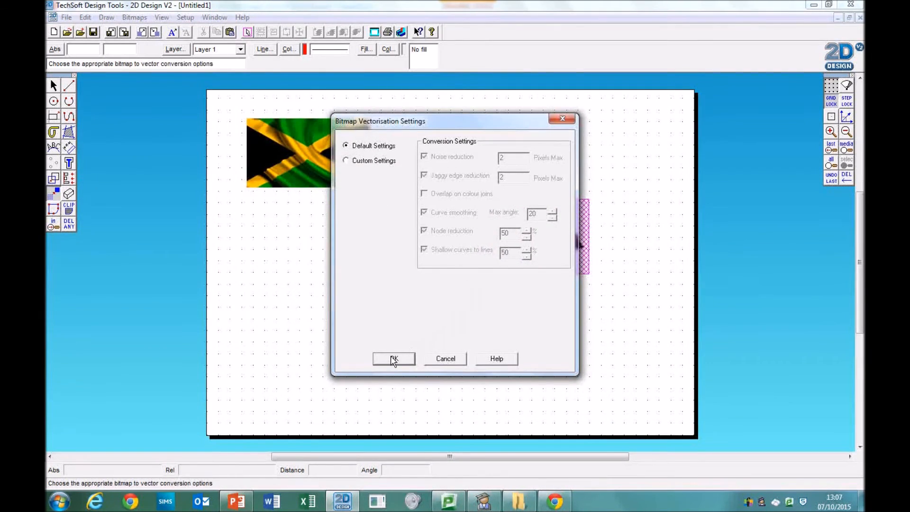
left_click(394, 359)
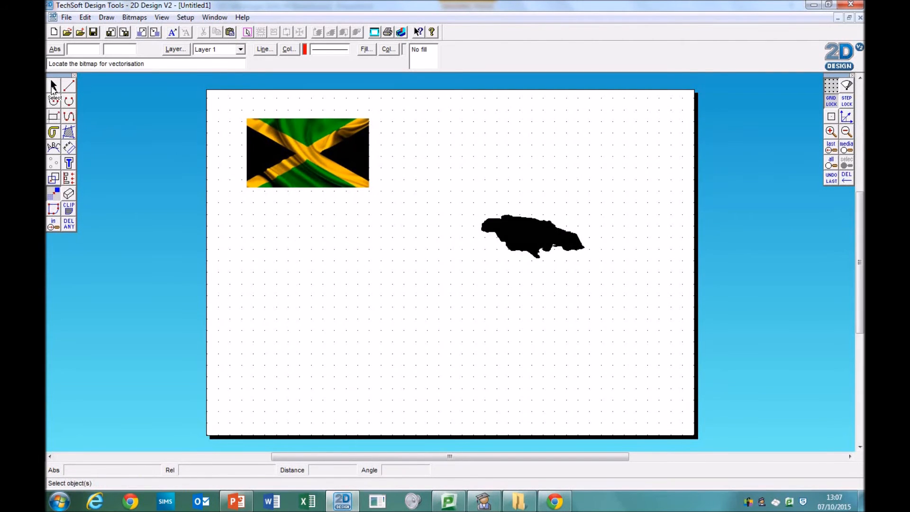
- Set the vectorised map's fill to No Fill and deselect it
left_click(53, 86)
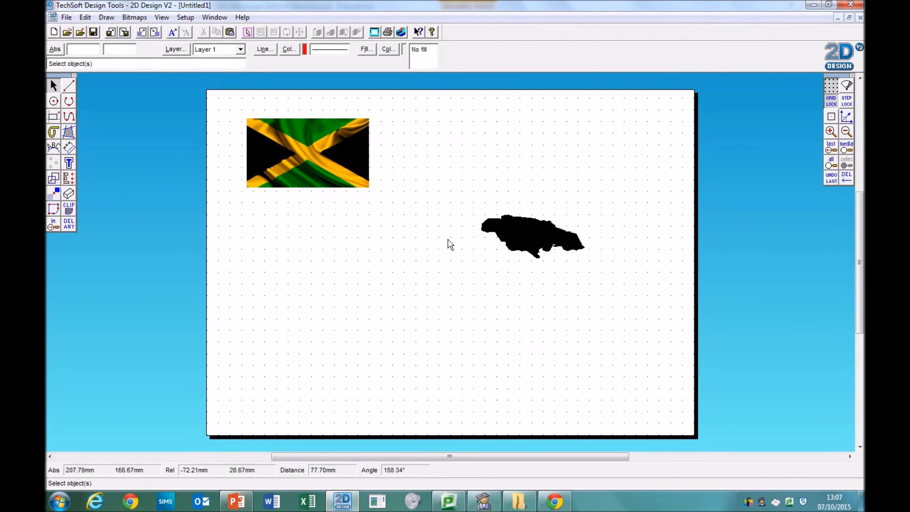
left_click(536, 238)
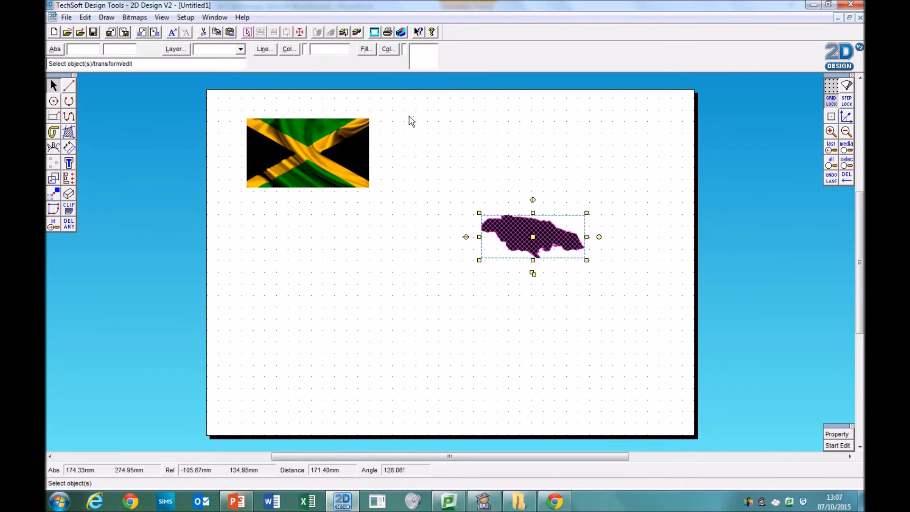
left_click(365, 50)
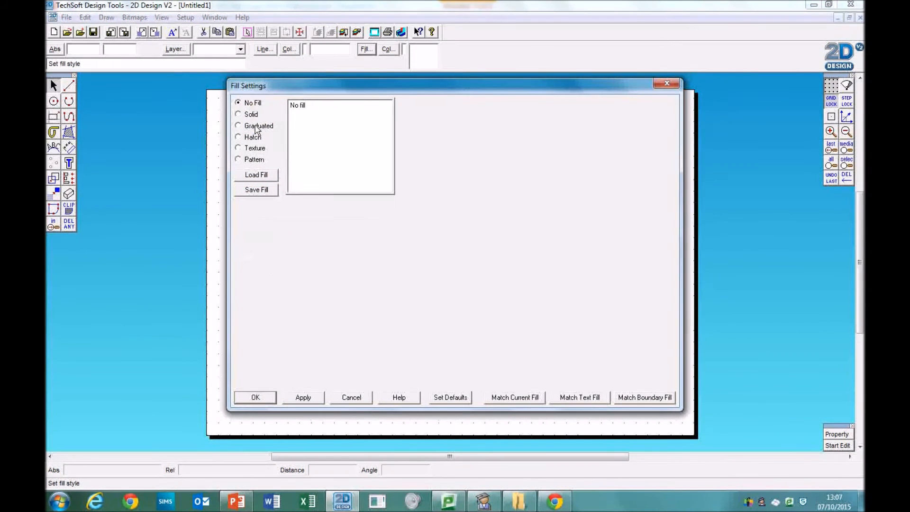
left_click(261, 397)
left_click(516, 279)
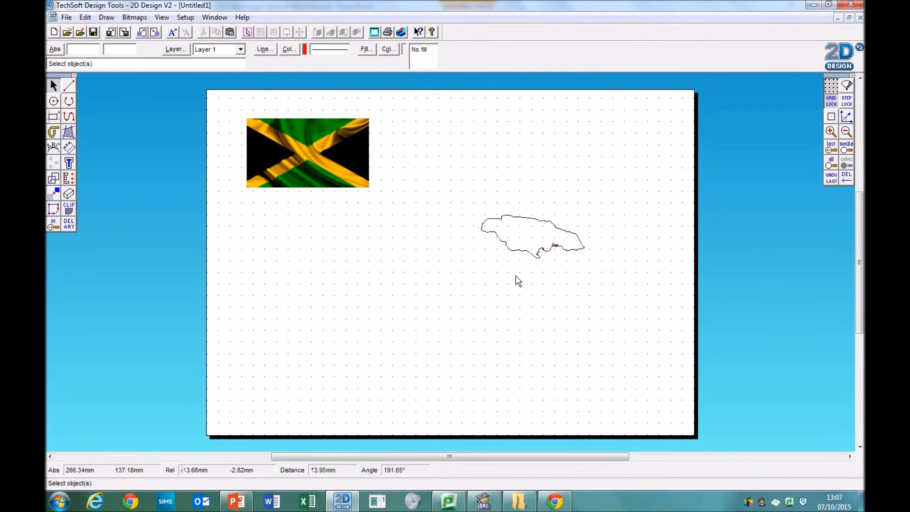
- Switch to PowerPoint and review Task 6 method step 4 on creating a clip path from the selected objects
left_click(237, 501)
left_click_drag(661, 196, 745, 201)
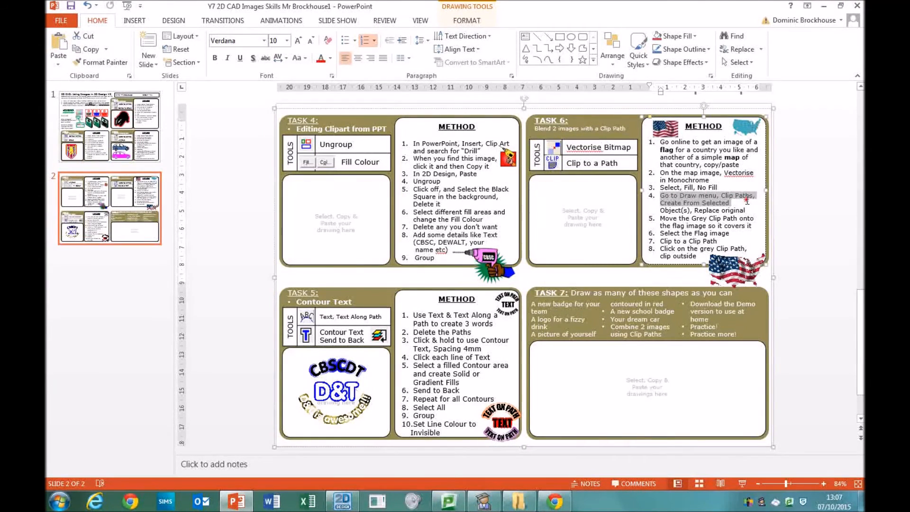
left_click_drag(706, 206, 746, 211)
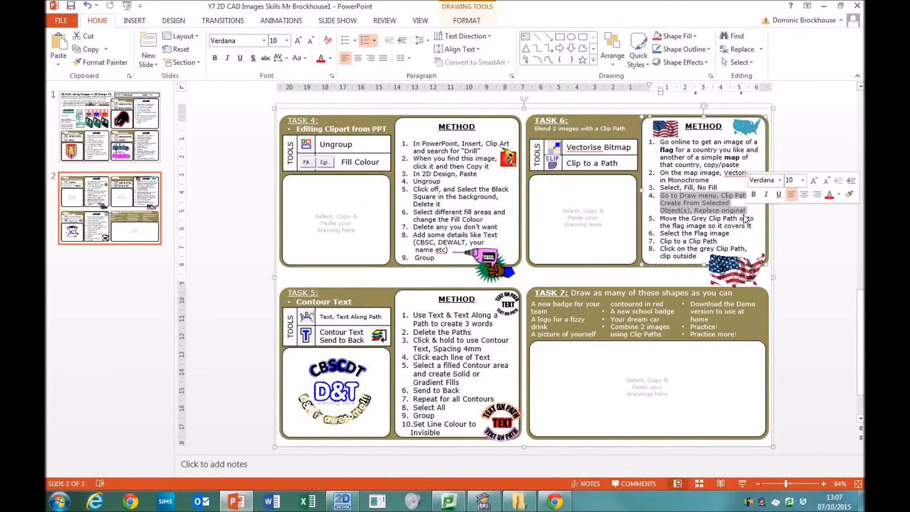
- Switch to 2D Design and create a clip path from the Jamaica map outline, replacing the selected object
left_click(342, 502)
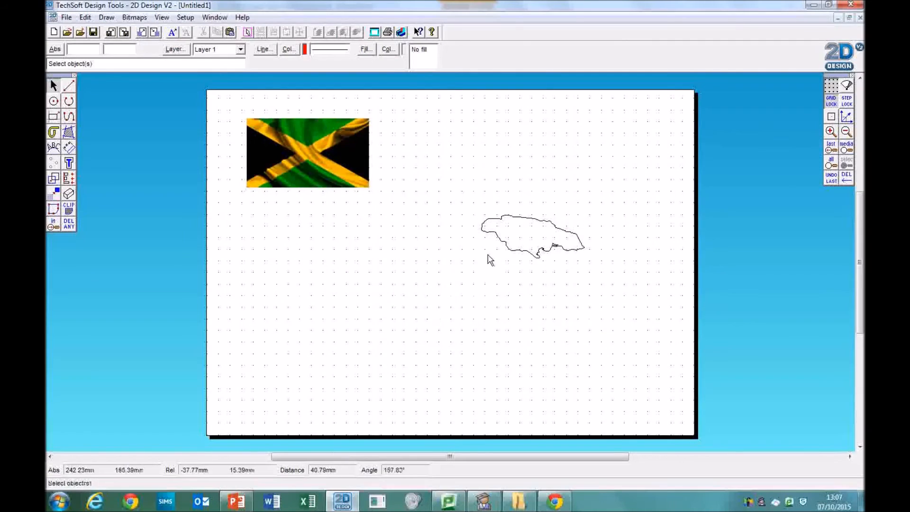
left_click(558, 250)
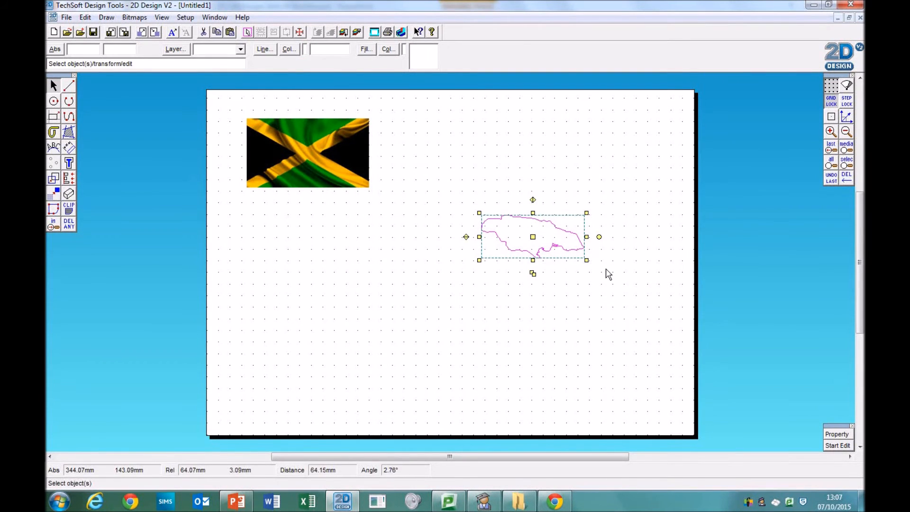
left_click(107, 17)
mouse_move(122, 162)
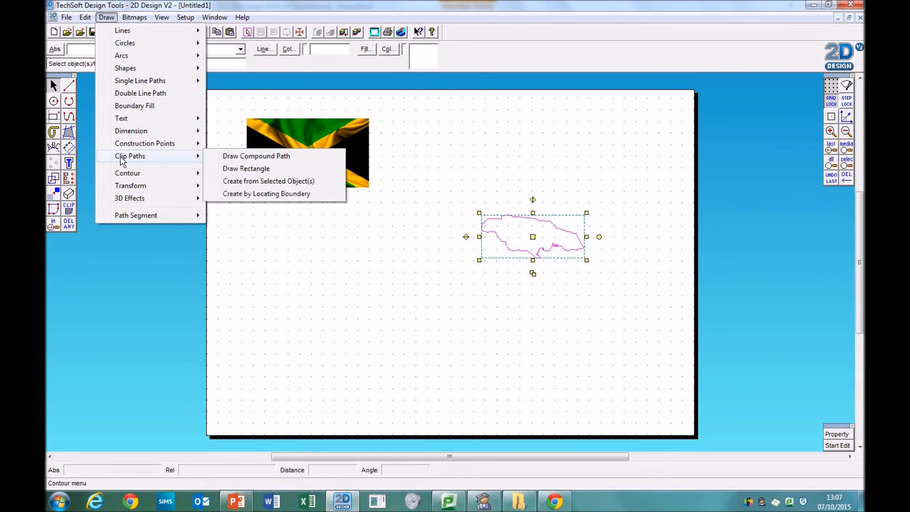
left_click(282, 182)
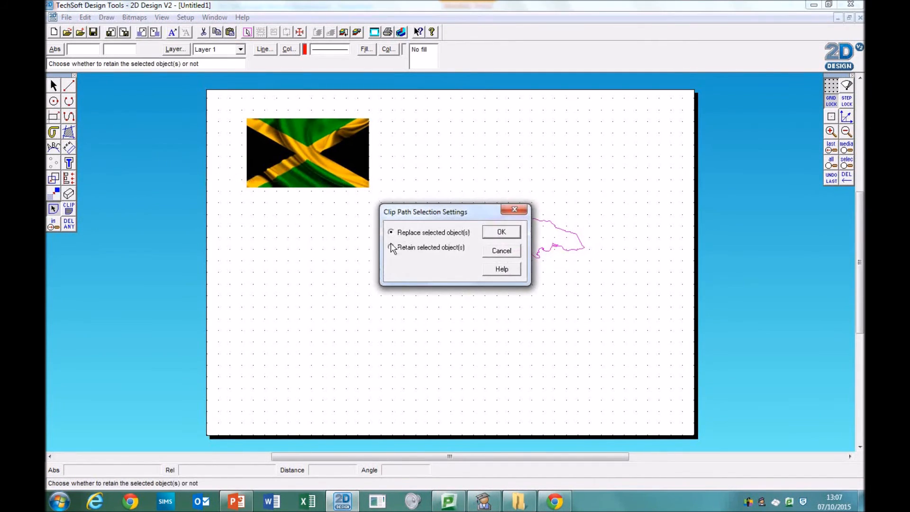
left_click(503, 232)
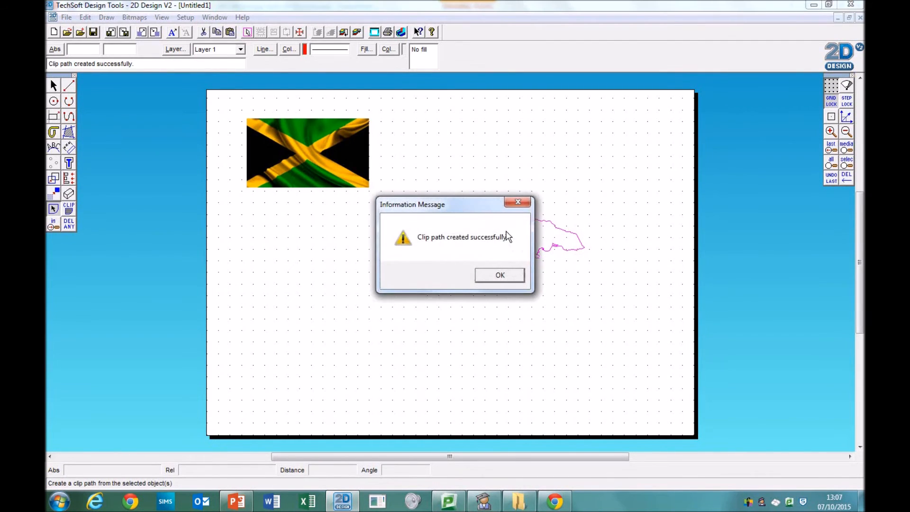
left_click(501, 276)
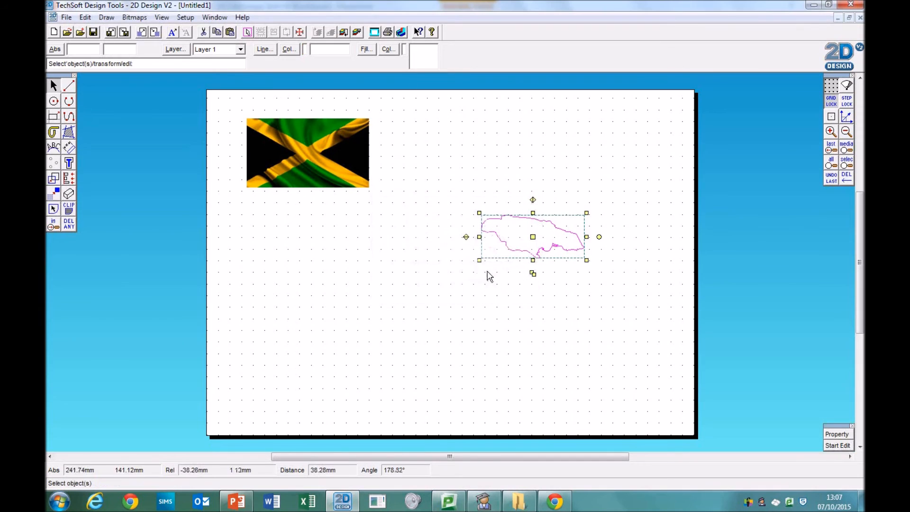
- Move the map clip path across the page to just below the Jamaican flag image
left_click(417, 254)
left_click(509, 247)
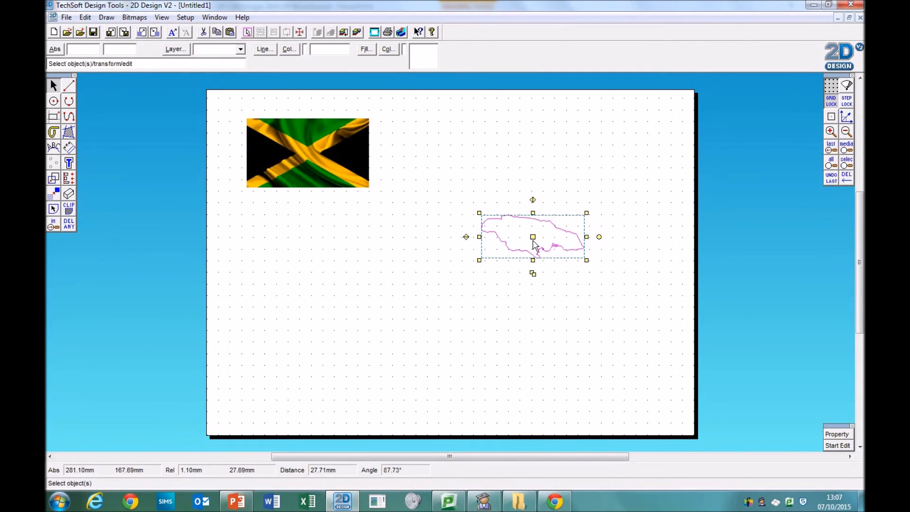
left_click_drag(532, 236, 336, 271)
left_click(447, 264)
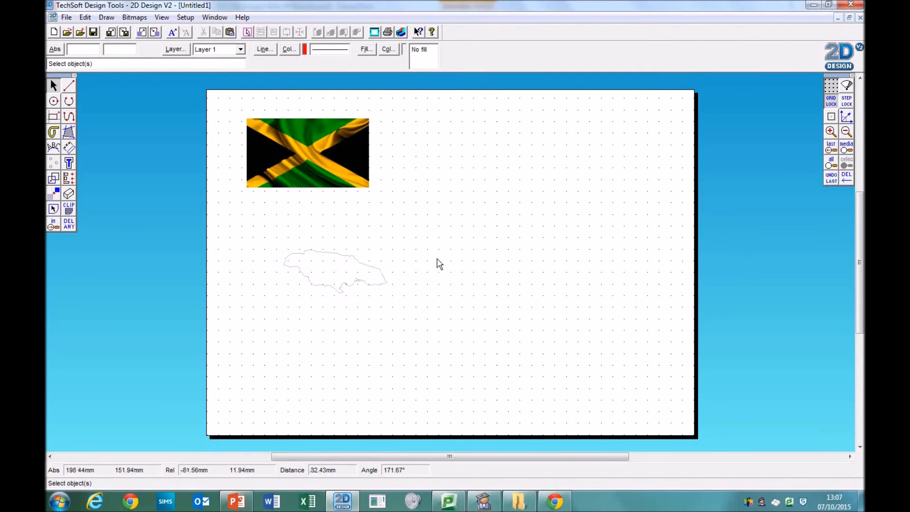
left_click(336, 264)
left_click_drag(335, 276, 325, 275)
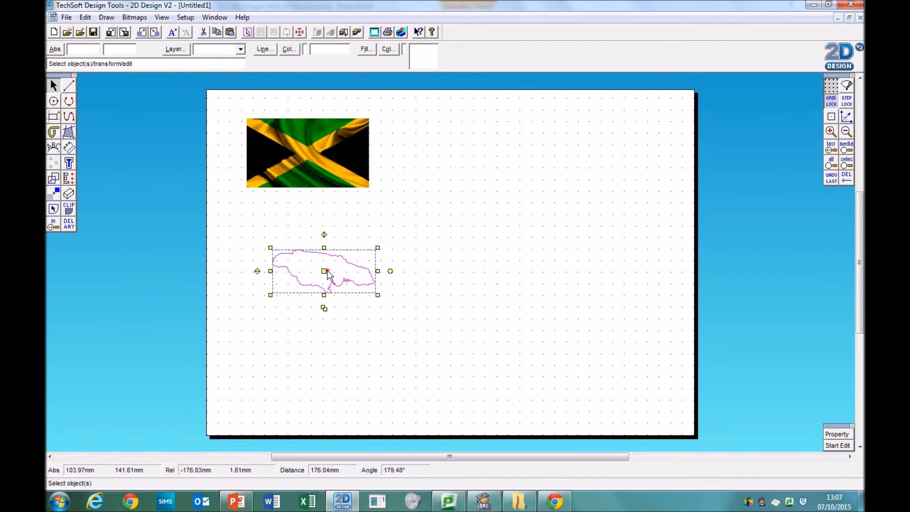
- Review Task 6 method step 5 on moving the clip path in PowerPoint and return to 2D Design
left_click(237, 502)
left_click_drag(672, 220, 743, 222)
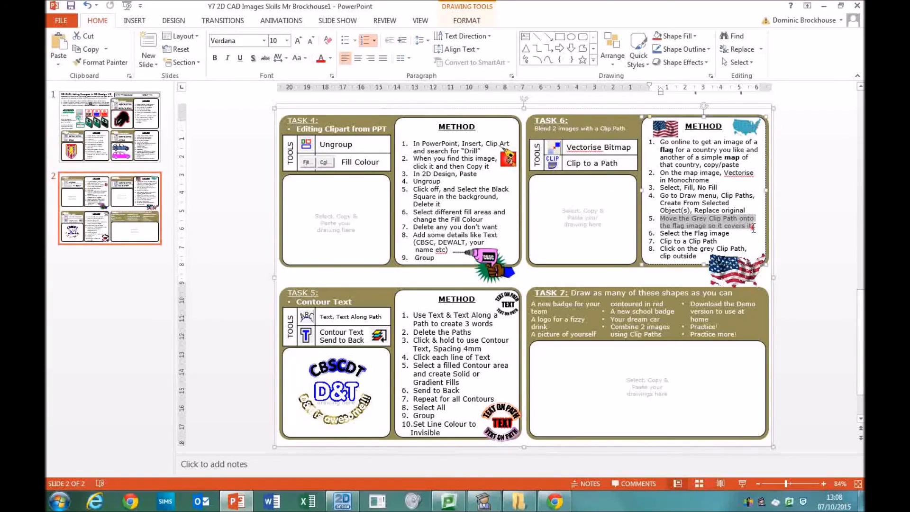
left_click(236, 501)
- Place the map clip path over the flag, turn off Grid Lock, and enlarge and centre it within the flag's edges
left_click_drag(328, 276, 299, 145)
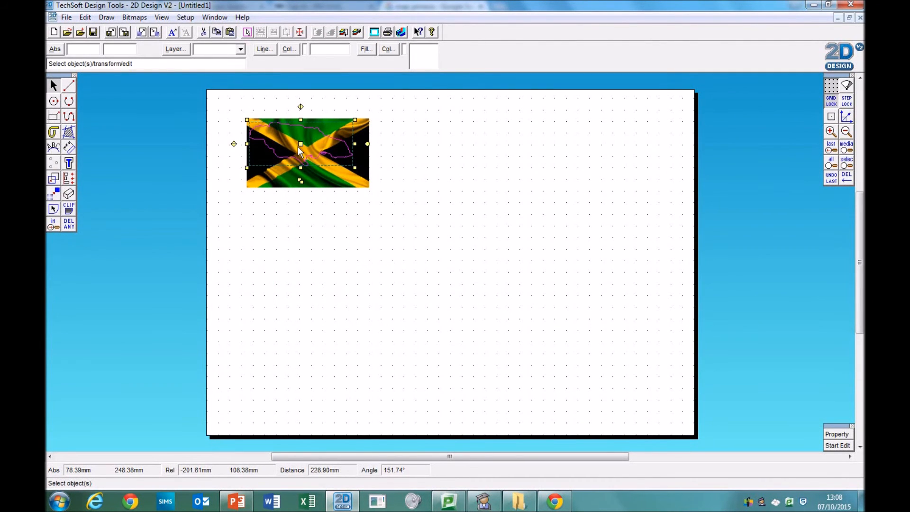
left_click_drag(357, 172, 362, 181)
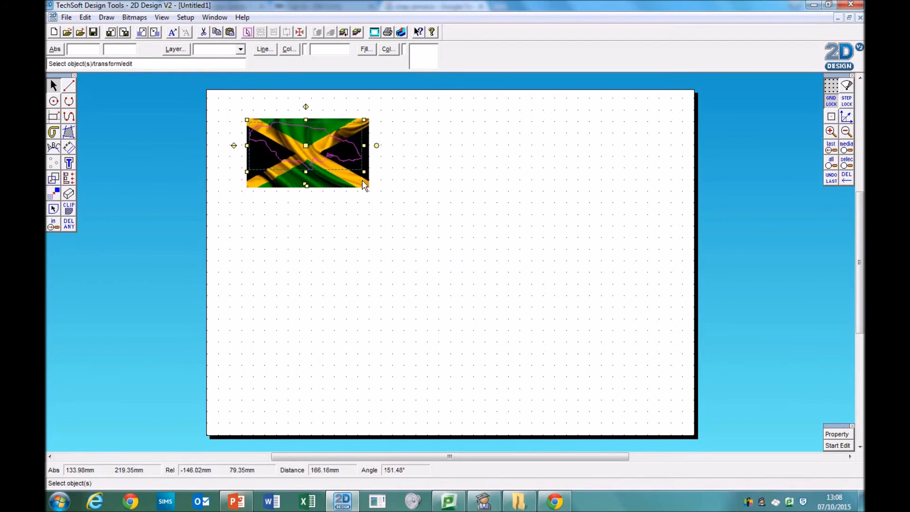
left_click_drag(305, 144, 306, 156)
left_click(839, 101)
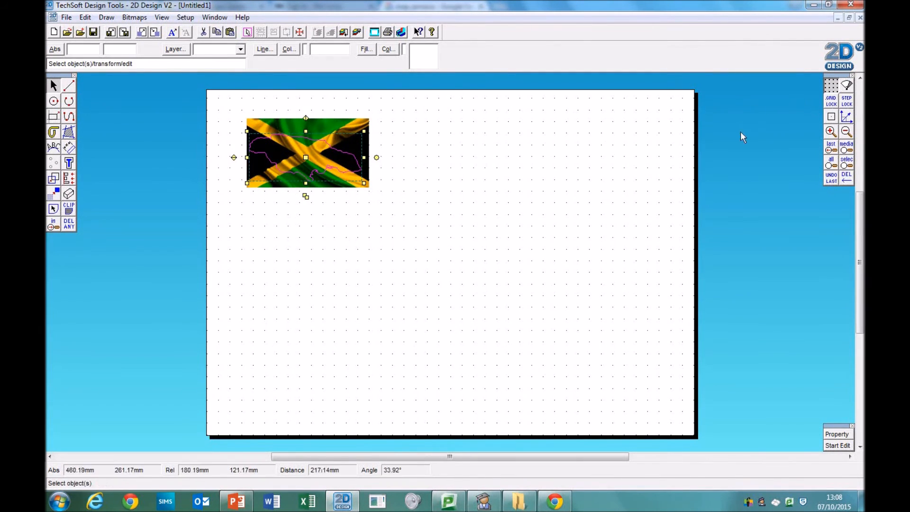
left_click_drag(306, 158, 306, 154)
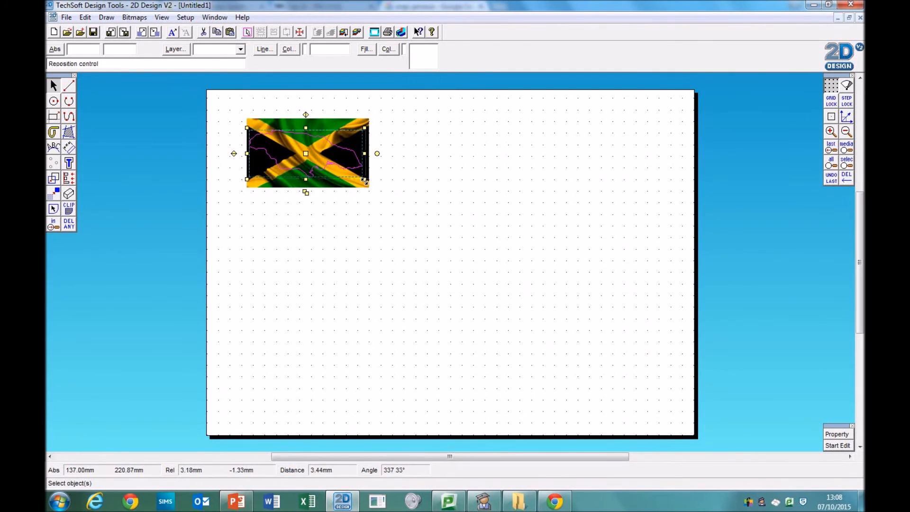
left_click_drag(365, 180, 368, 181)
left_click_drag(309, 155, 308, 155)
left_click(396, 244)
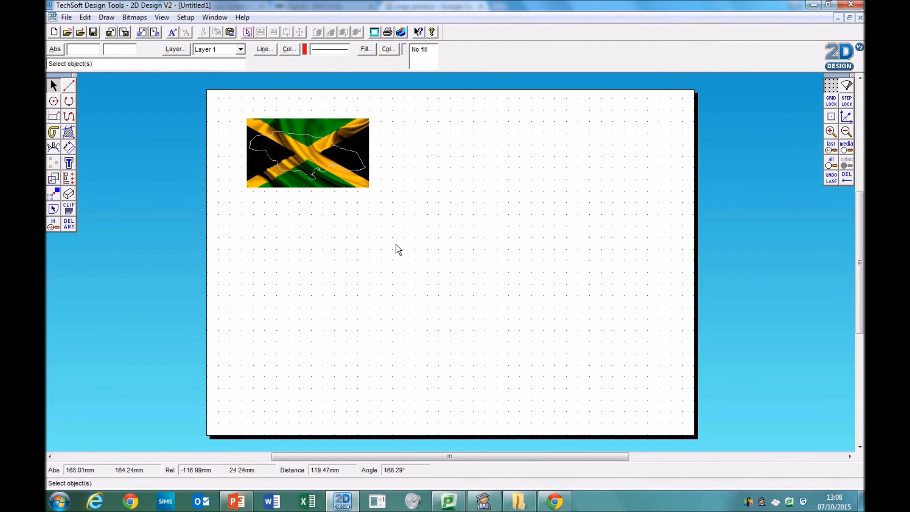
- Review Task 6 method steps 6 and 7 on clipping the flag in PowerPoint and return to 2D Design
left_click(251, 502)
left_click_drag(660, 233, 722, 243)
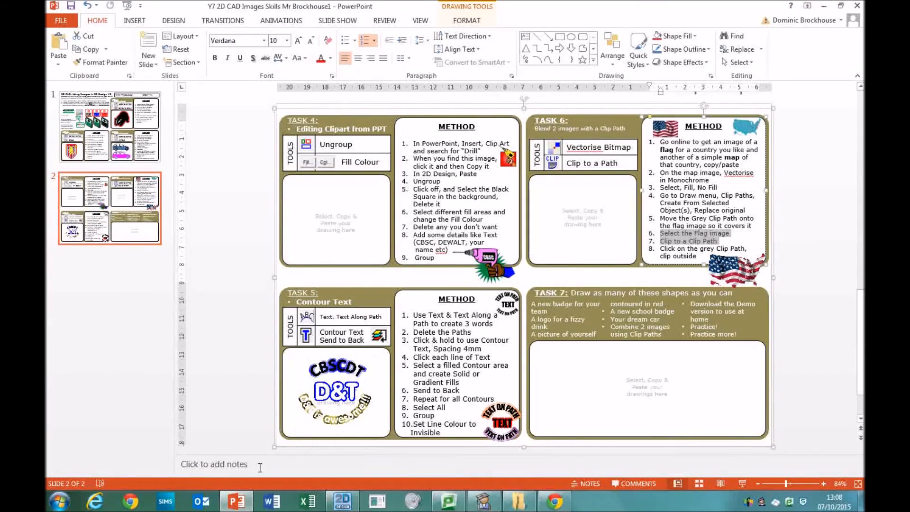
left_click(343, 501)
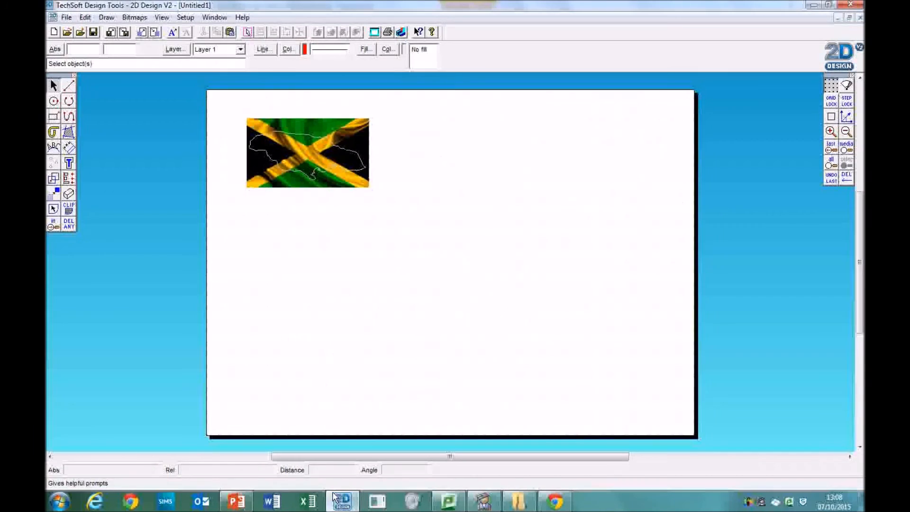
- Clip the flag image to the map clip path using Trim and Clip outside
left_click(256, 183)
left_click(69, 208)
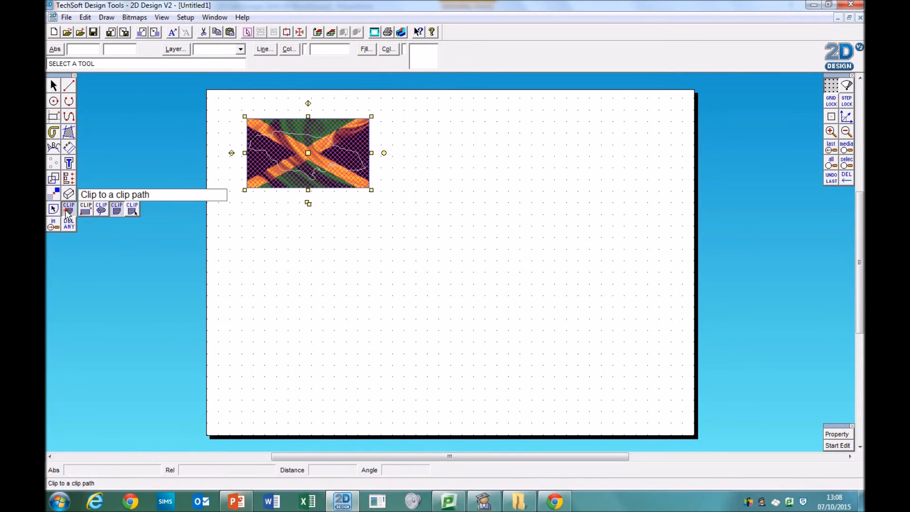
left_click(117, 211)
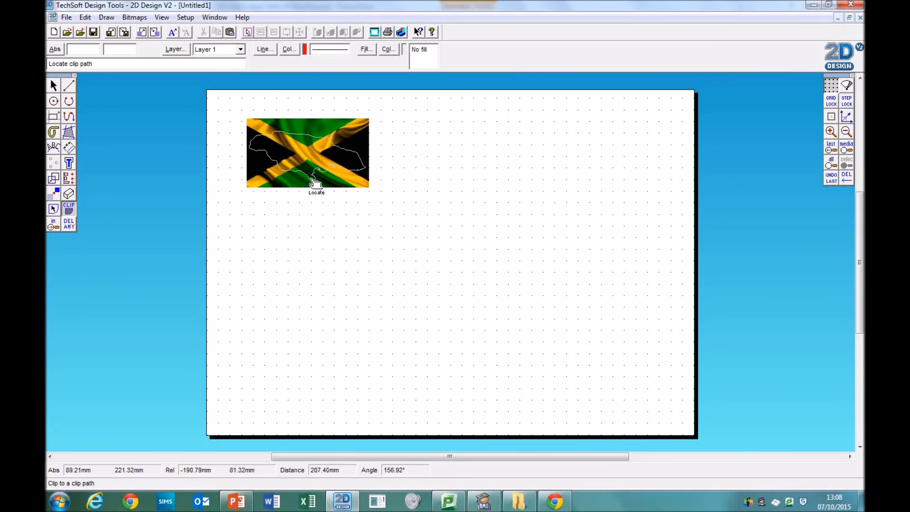
left_click(359, 166)
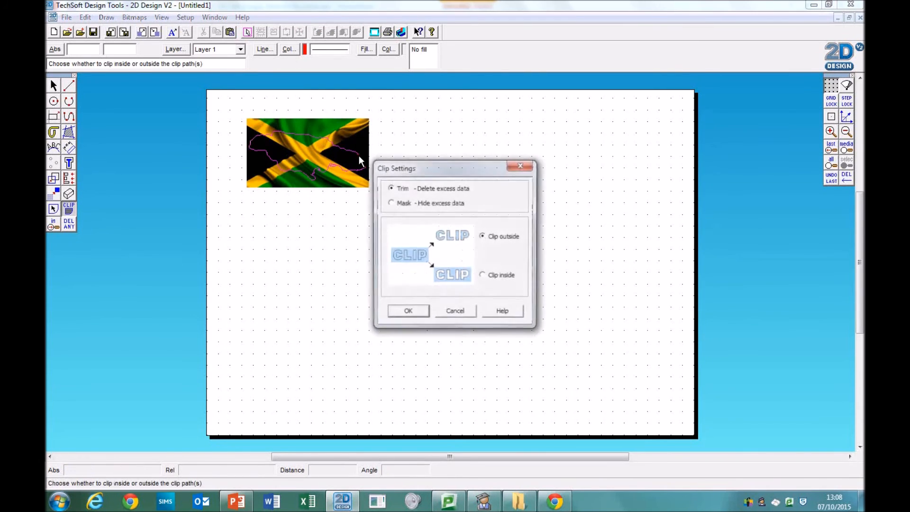
left_click(405, 313)
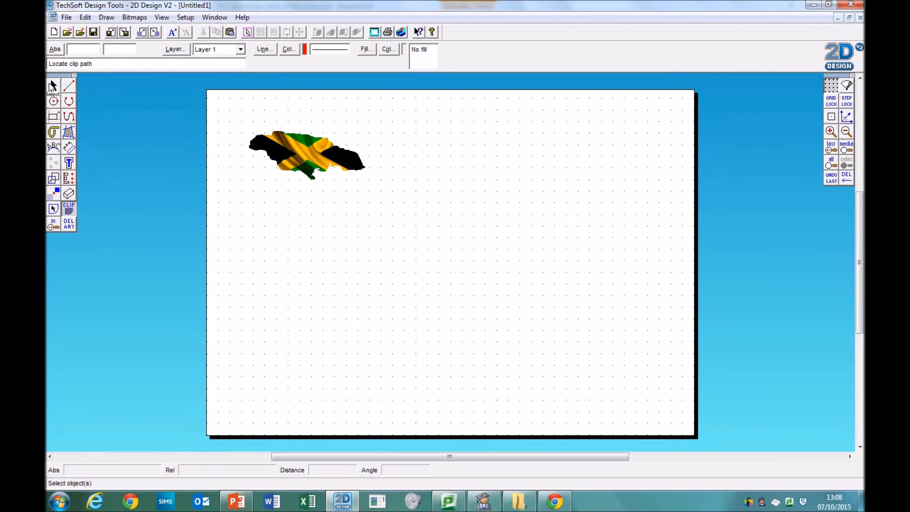
- Reposition the clipped flag map on the page, slightly below and to the right of where it was clipped
left_click(312, 168)
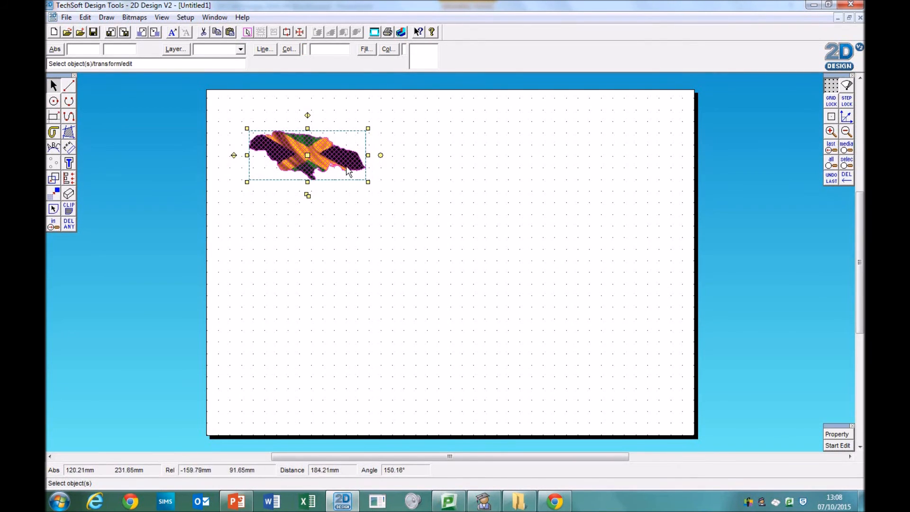
left_click_drag(306, 154, 179, 169)
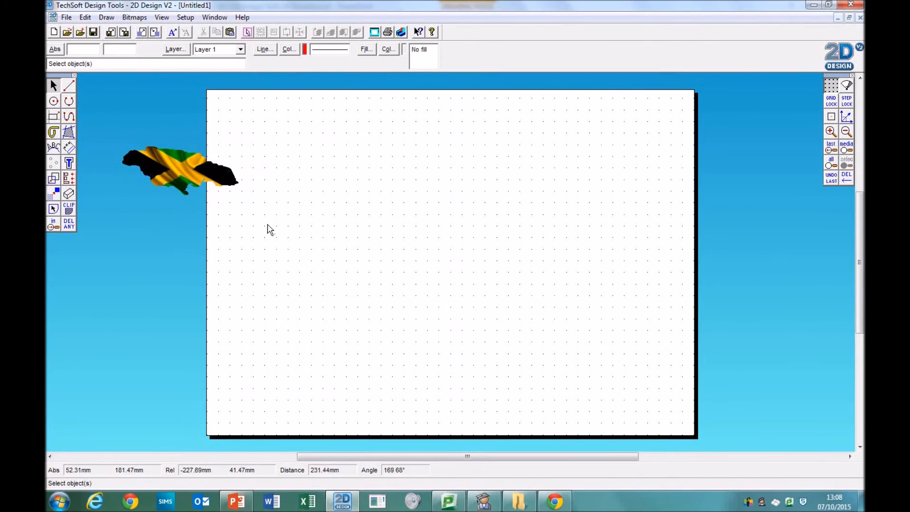
left_click_drag(181, 171, 328, 179)
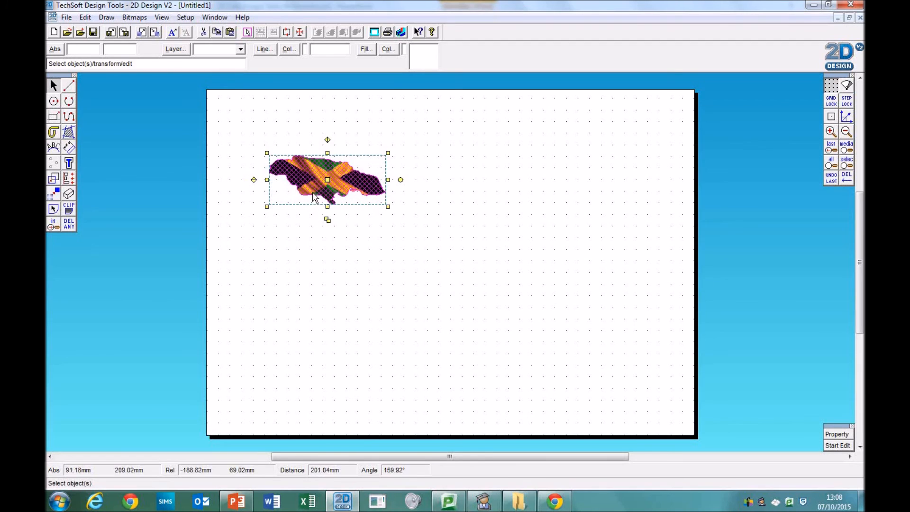
- Copy the clipped flag map and paste it onto the worksheet slide in PowerPoint
left_click(85, 17)
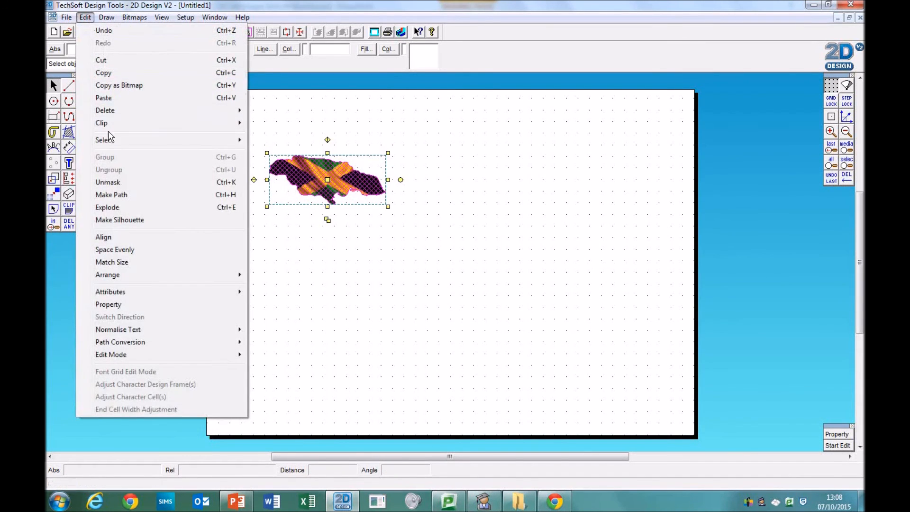
left_click(116, 76)
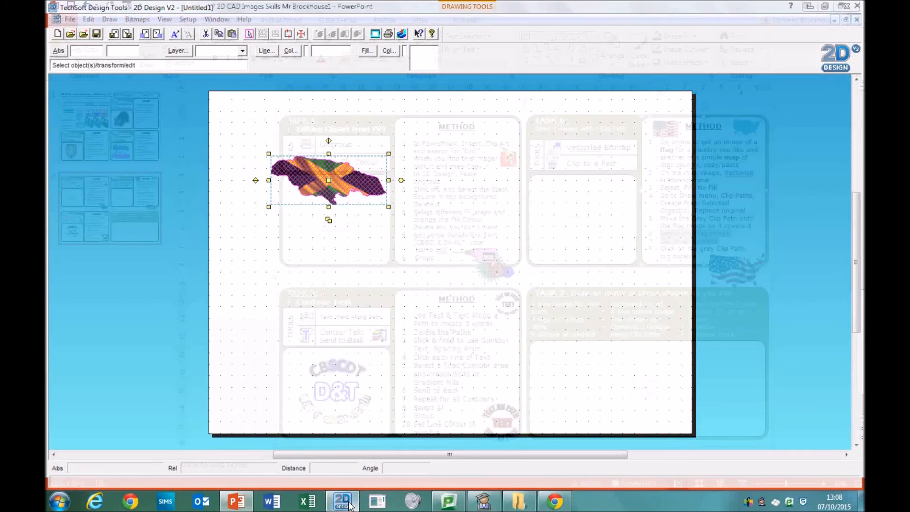
right_click(232, 225)
left_click(257, 246)
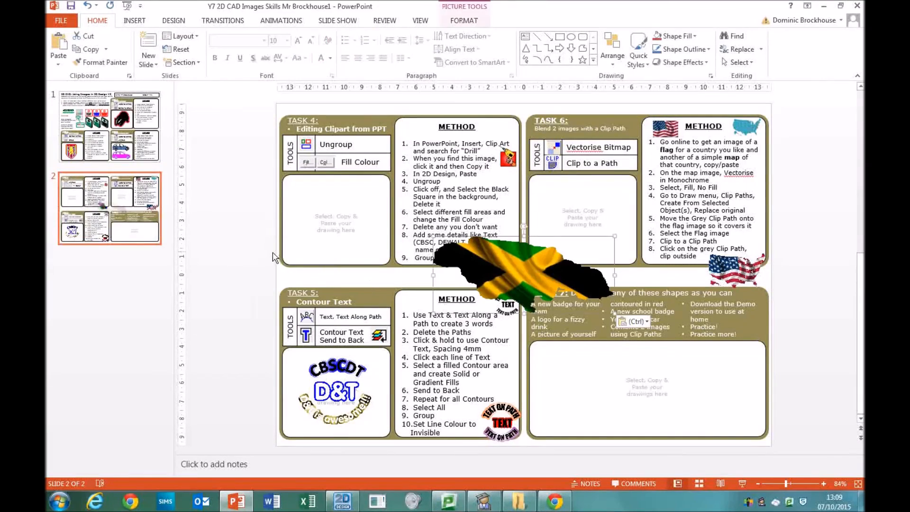
- Shrink the pasted flag map and centre it inside the Task 6 drawing box
left_click_drag(613, 312, 577, 294)
left_click_drag(504, 266, 587, 220)
left_click_drag(656, 247, 622, 230)
left_click_drag(551, 215, 562, 220)
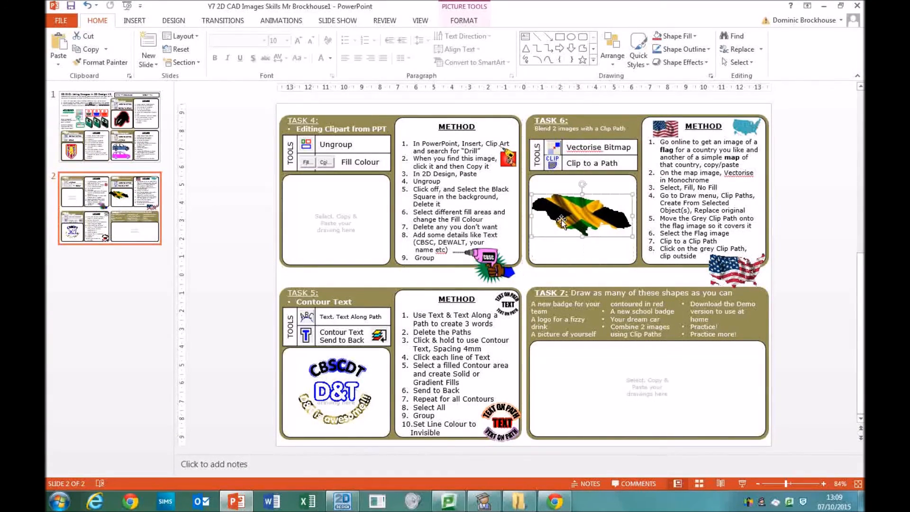